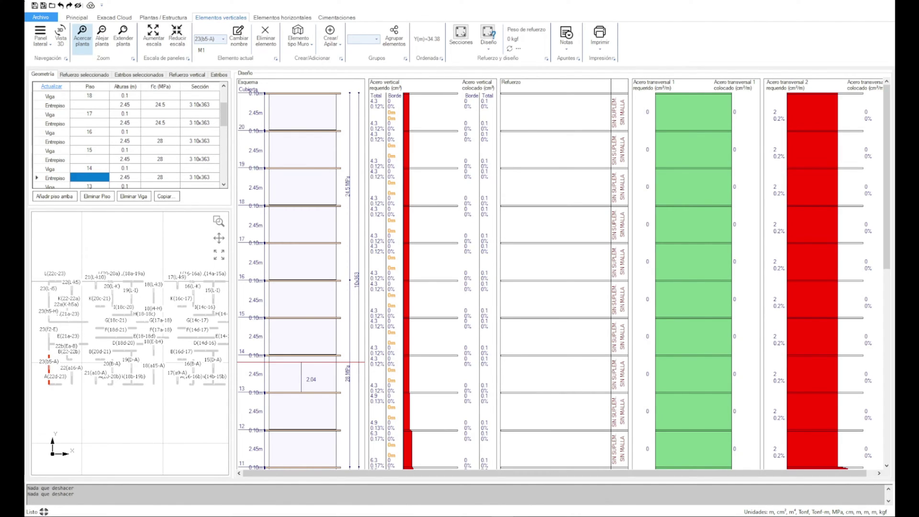
# Step: Start a new composite wall named M1 and include element 23(b5-A) in it
pyautogui.click(302, 407)
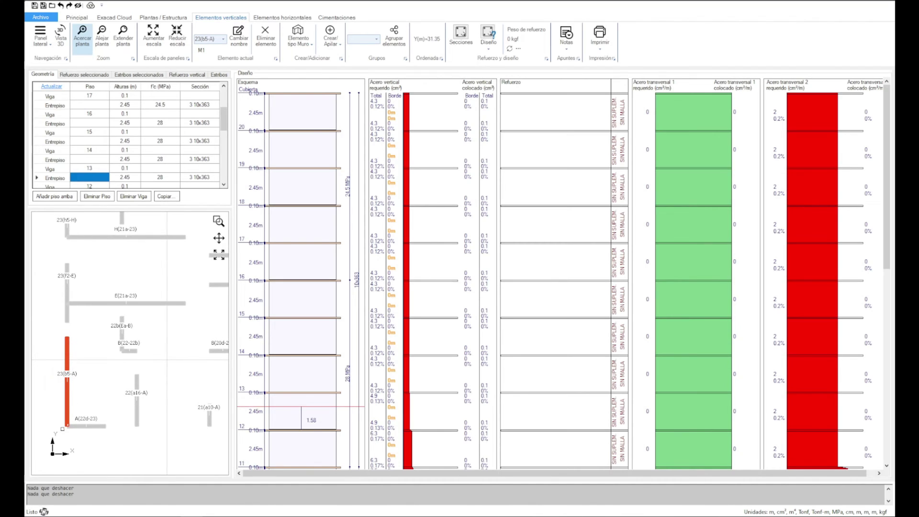
pyautogui.click(289, 45)
pyautogui.click(295, 60)
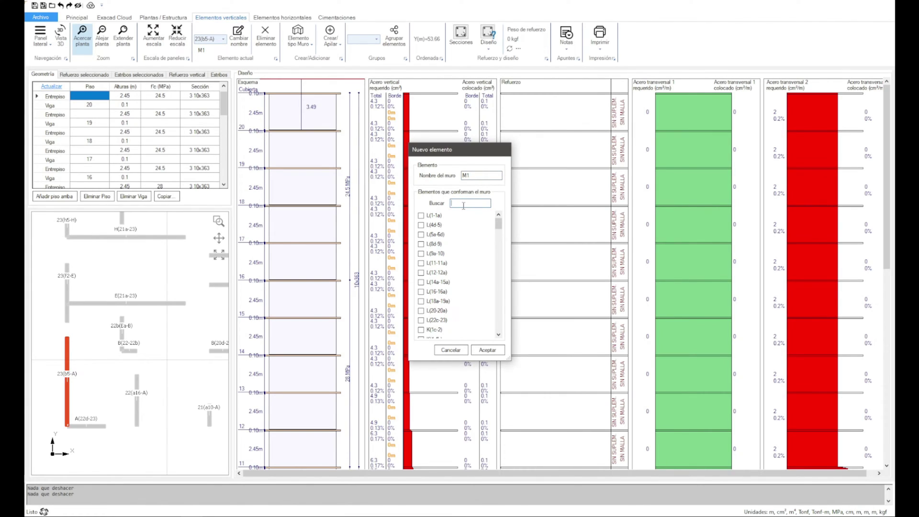
pyautogui.write('23b')
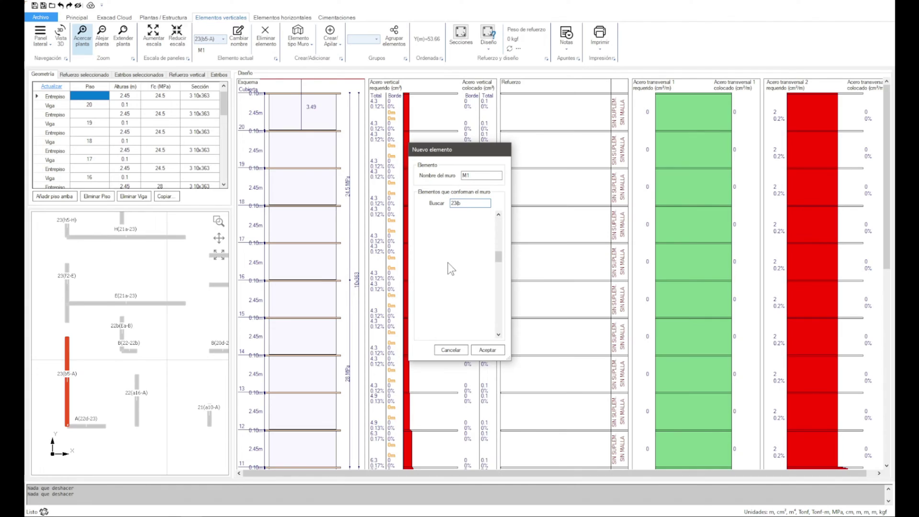
pyautogui.click(431, 335)
# Step: Add element A(22d-23) to wall M1 and create the wall, accepting the removal of the placed reinforcement
pyautogui.moveTo(464, 206); pyautogui.dragTo(406, 214)
pyautogui.write('A(22')
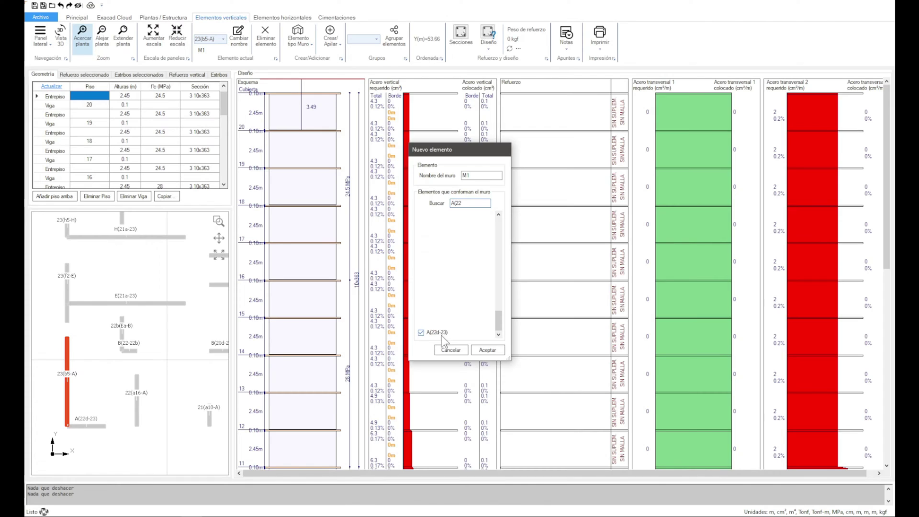
pyautogui.click(488, 350)
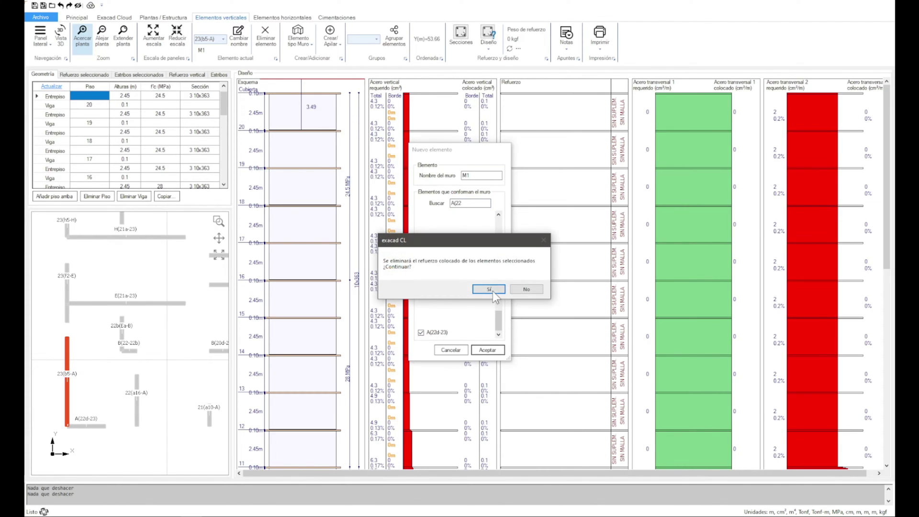
pyautogui.click(489, 290)
pyautogui.click(278, 364)
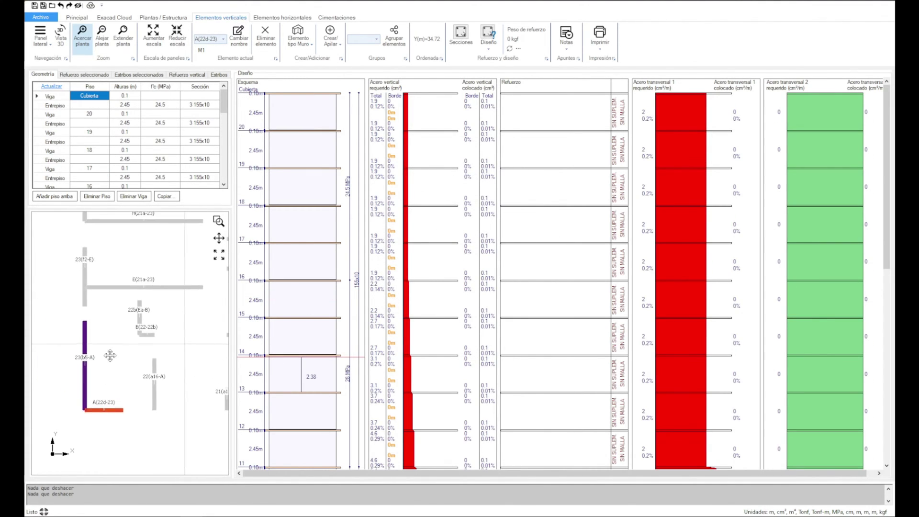
pyautogui.moveTo(110, 355); pyautogui.dragTo(109, 357, button='middle')
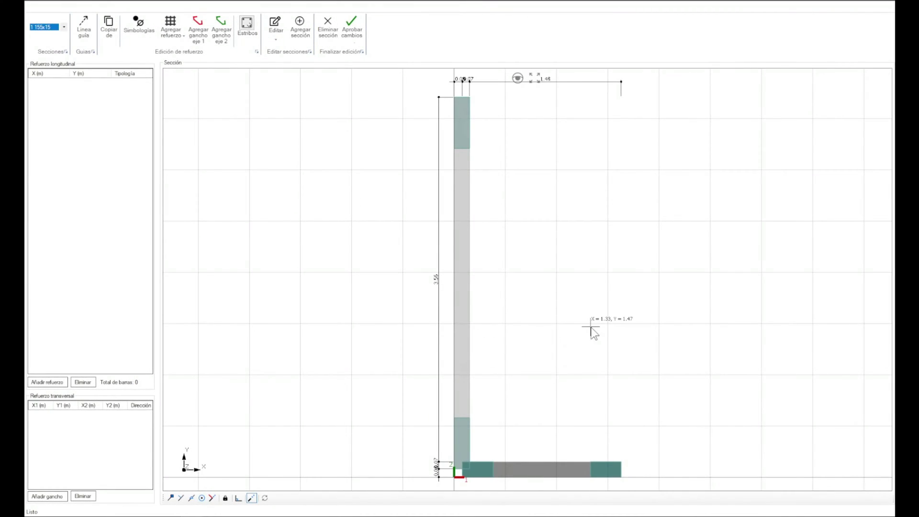
# Step: Examine the L-shaped wall section at different positions and magnifications in the section editor
pyautogui.moveTo(605, 317); pyautogui.dragTo(478, 318, button='middle')
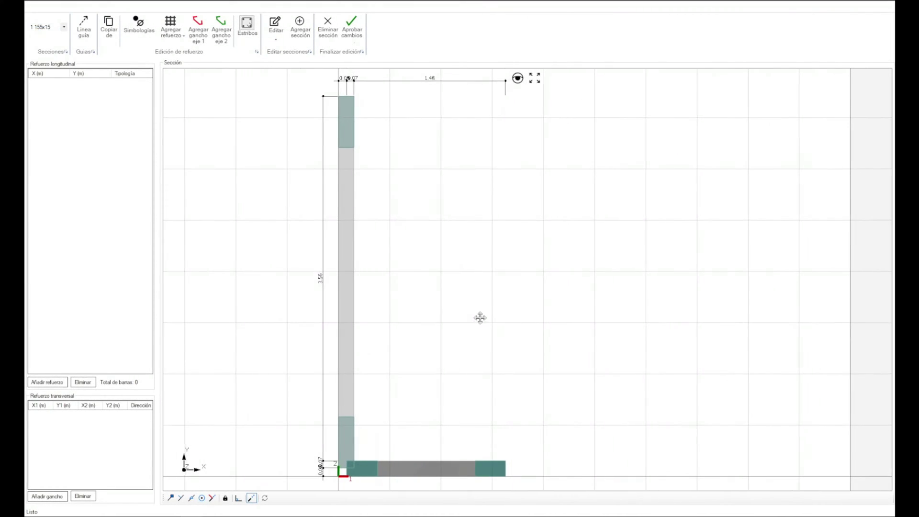
pyautogui.moveTo(430, 288); pyautogui.dragTo(445, 289, button='middle')
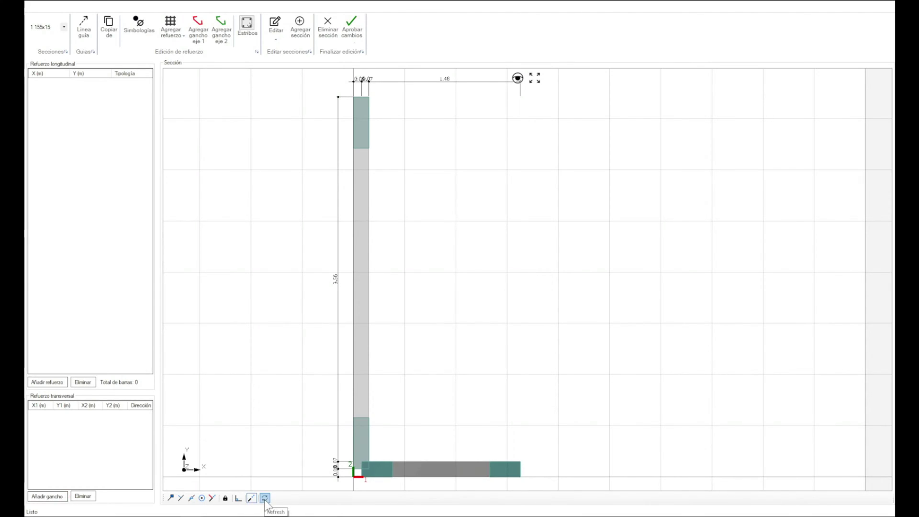
pyautogui.moveTo(586, 347); pyautogui.dragTo(495, 345, button='middle')
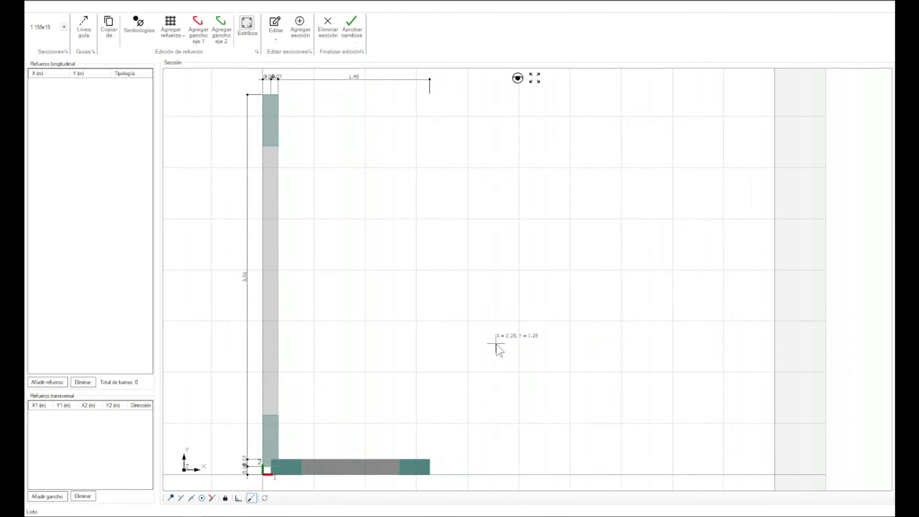
pyautogui.moveTo(353, 337); pyautogui.dragTo(390, 347, button='middle')
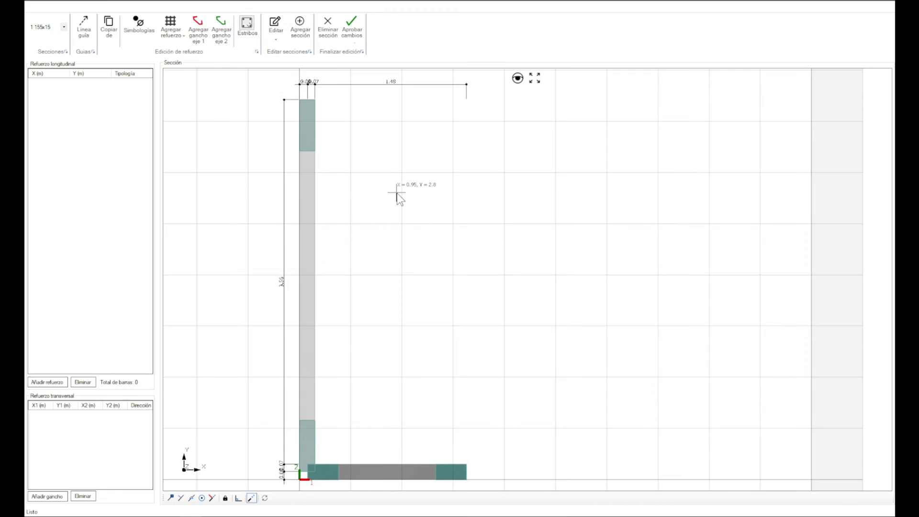
pyautogui.scroll(-1, 334, 303)
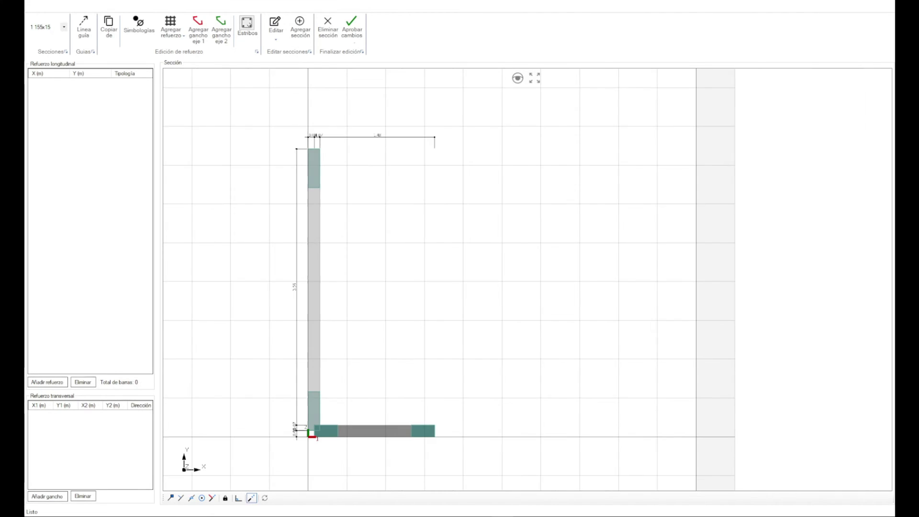
pyautogui.scroll(-1, 396, 310)
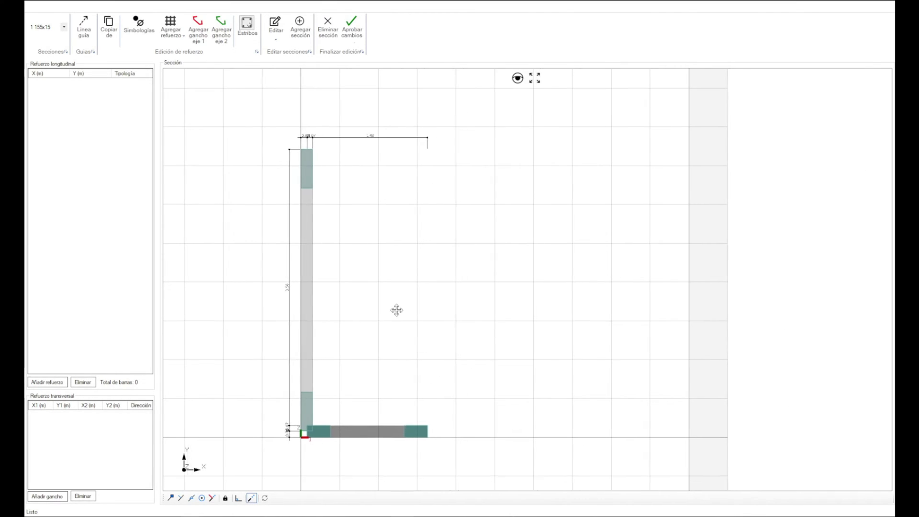
pyautogui.scroll(1, 386, 288)
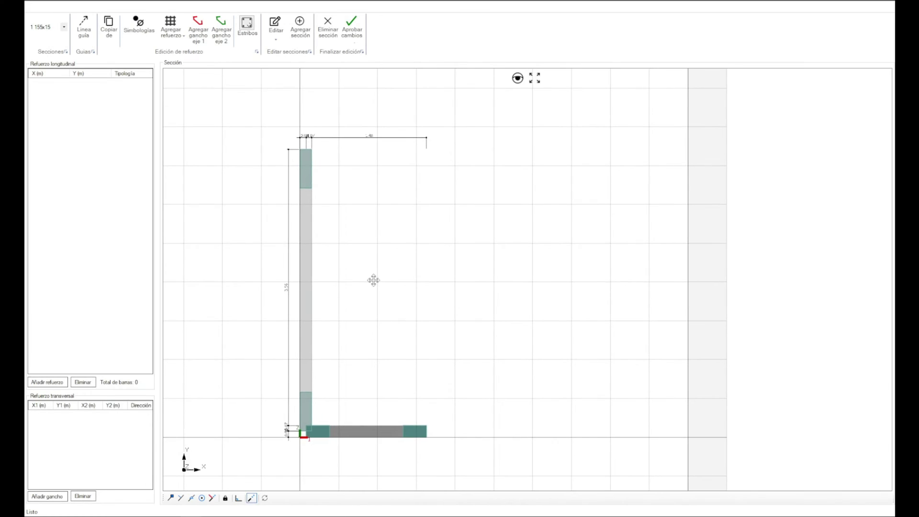
pyautogui.scroll(1, 385, 288)
pyautogui.scroll(-1, 374, 279)
# Step: Bring up the command entry in the section drawing and list the available commands
pyautogui.click(388, 286)
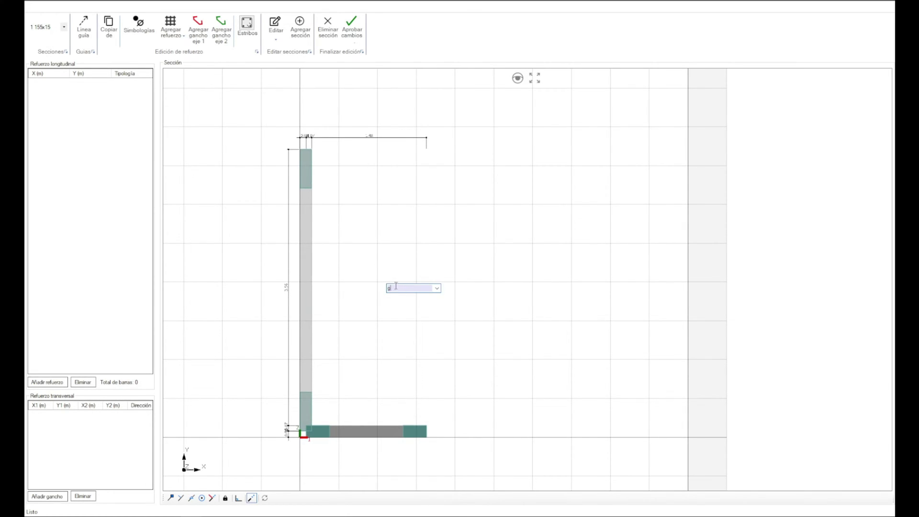
pyautogui.click(437, 289)
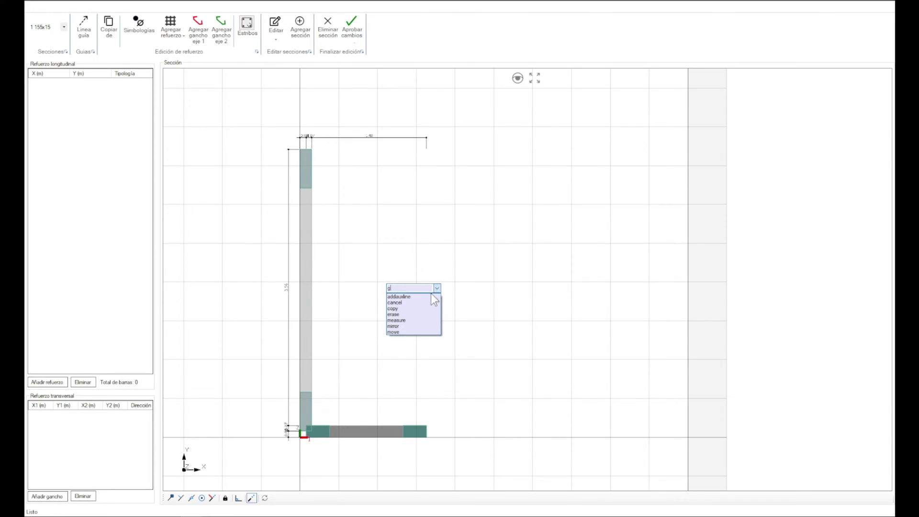
pyautogui.click(413, 320)
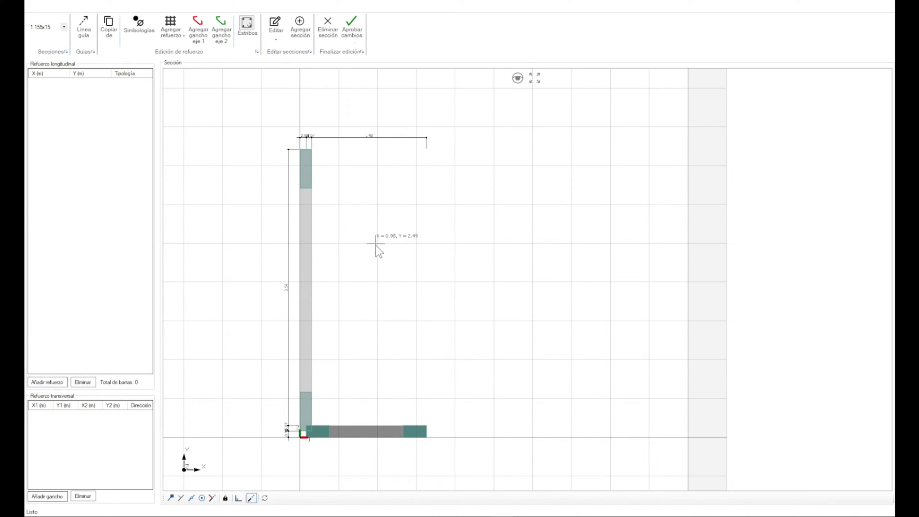
# Step: Try a crossing selection over the vertical wall and an enclosing window selection around the horizontal wall
pyautogui.moveTo(376, 235); pyautogui.dragTo(229, 178)
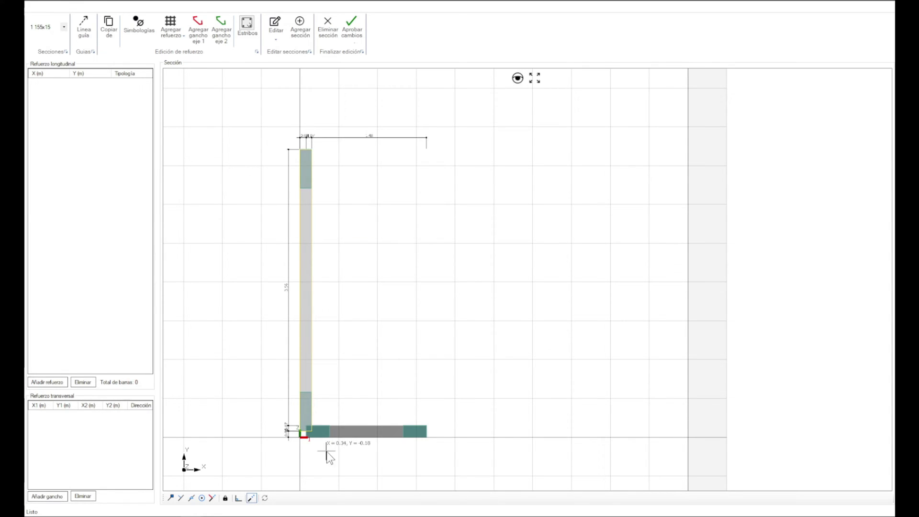
pyautogui.moveTo(268, 394); pyautogui.dragTo(468, 474)
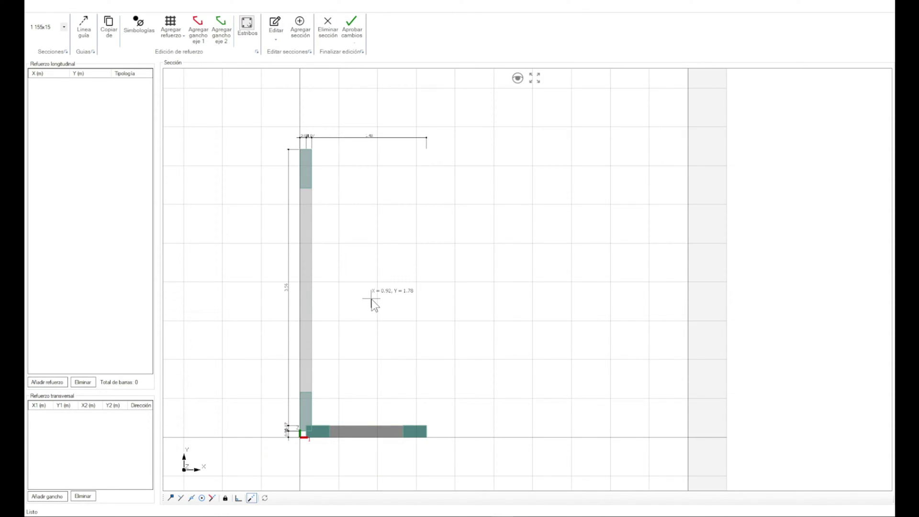
# Step: Run the measure command and measure between two free points in the empty area beside the vertical wall
pyautogui.moveTo(371, 299); pyautogui.dragTo(402, 306, button='middle')
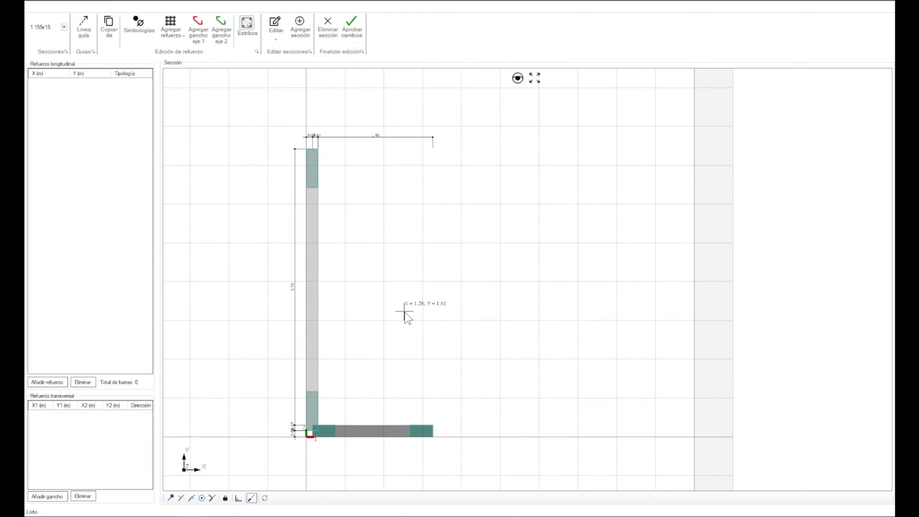
pyautogui.write('measure')
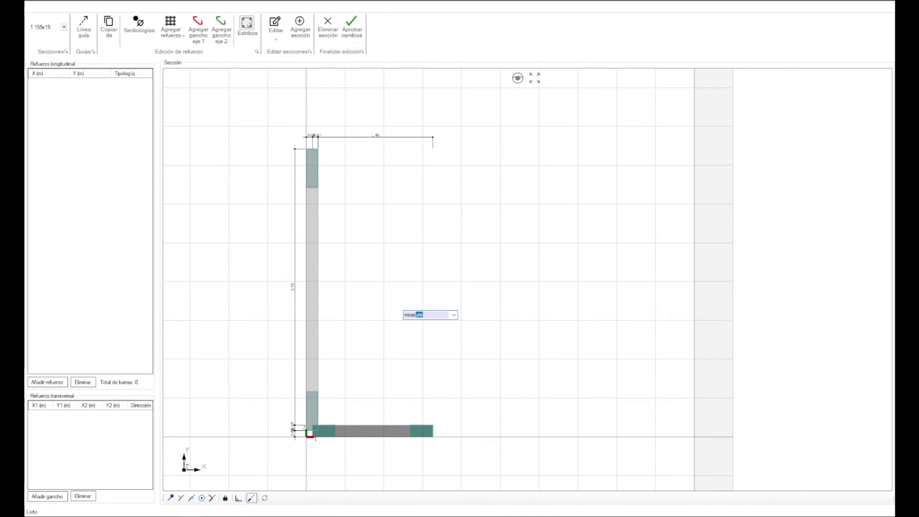
pyautogui.press('Return')
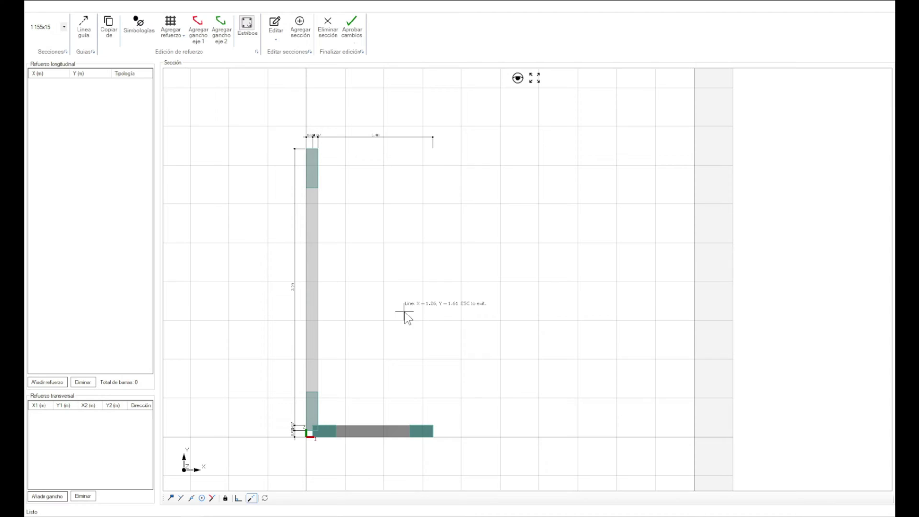
pyautogui.click(370, 352)
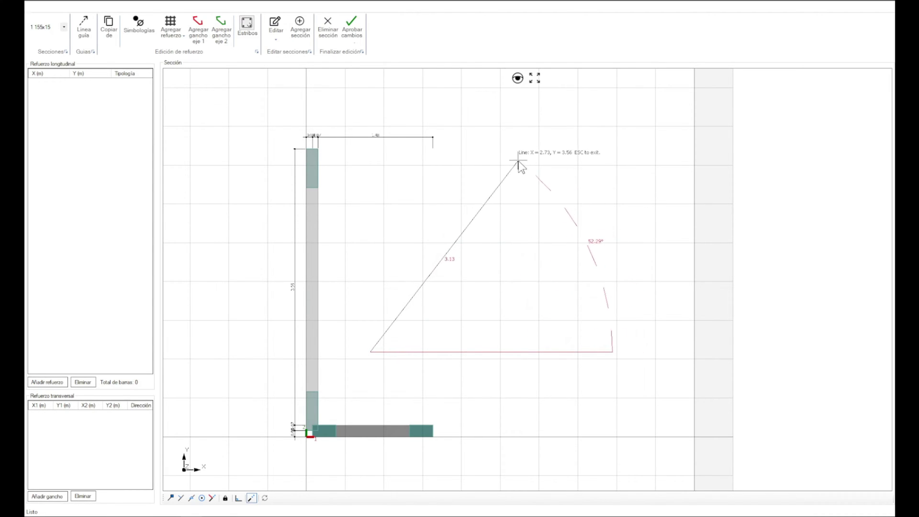
pyautogui.click(533, 198)
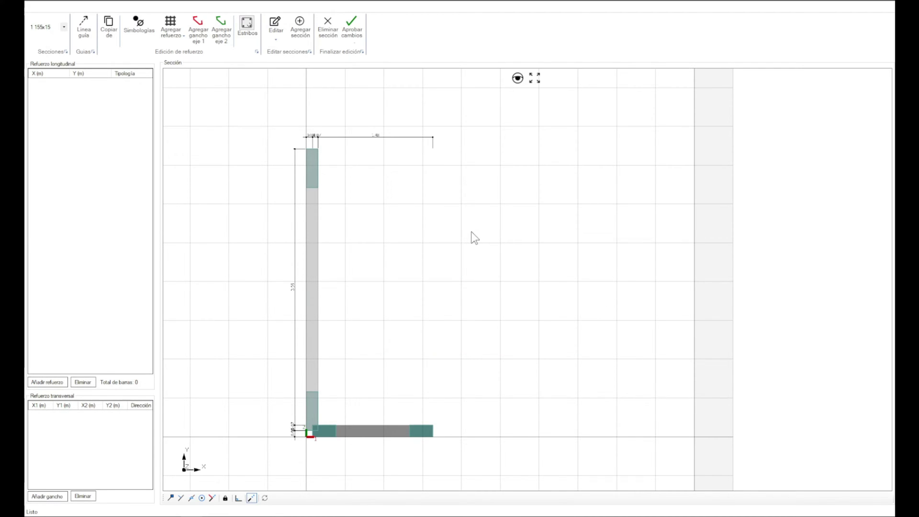
# Step: Repeat the measure command twice from free points above the horizontal wall, exiting it each time
pyautogui.moveTo(398, 282); pyautogui.dragTo(390, 286, button='middle')
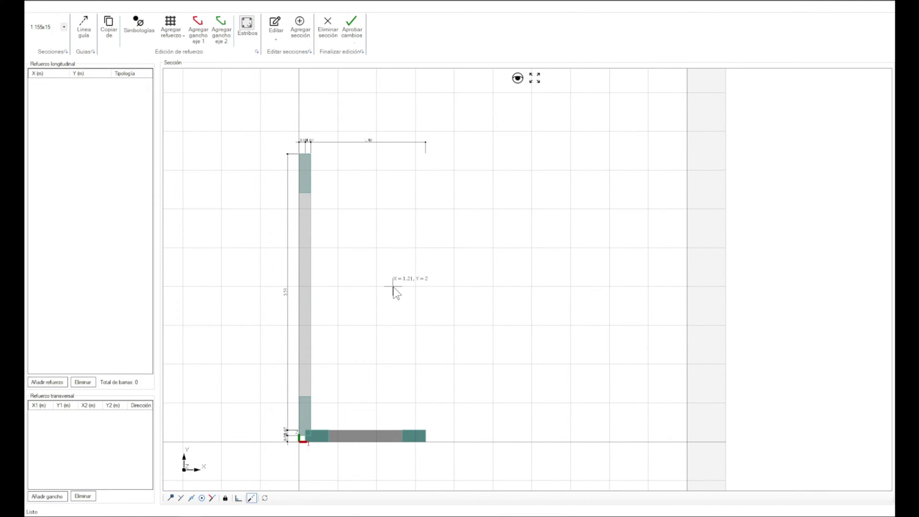
pyautogui.press('l')
pyautogui.click(381, 369)
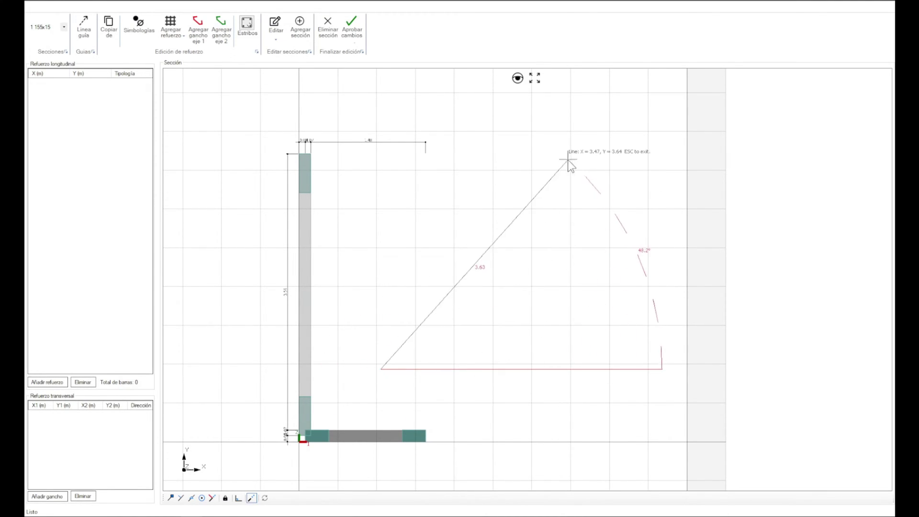
pyautogui.press('Escape')
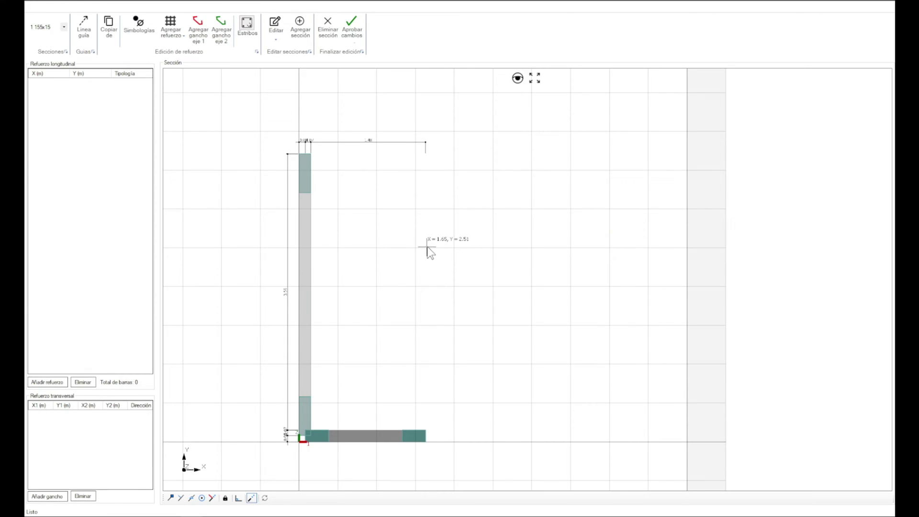
pyautogui.rightClick(429, 243)
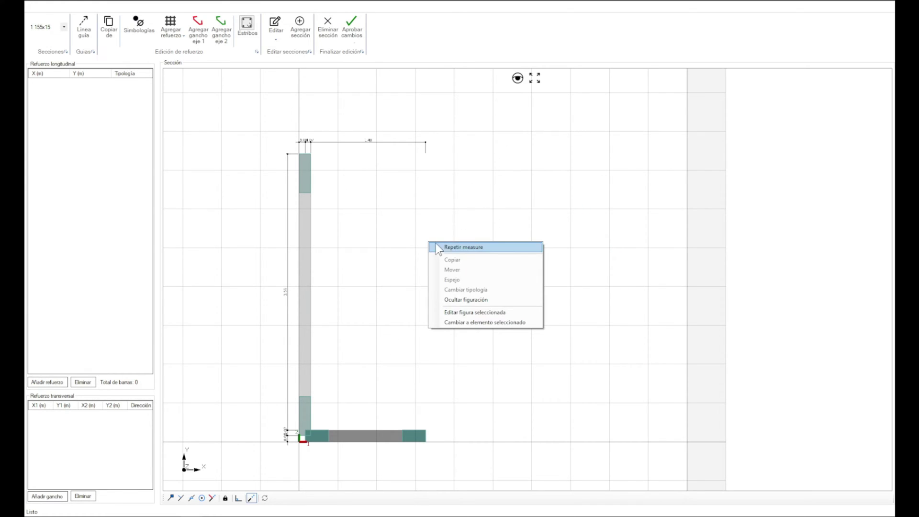
pyautogui.click(465, 247)
pyautogui.click(413, 366)
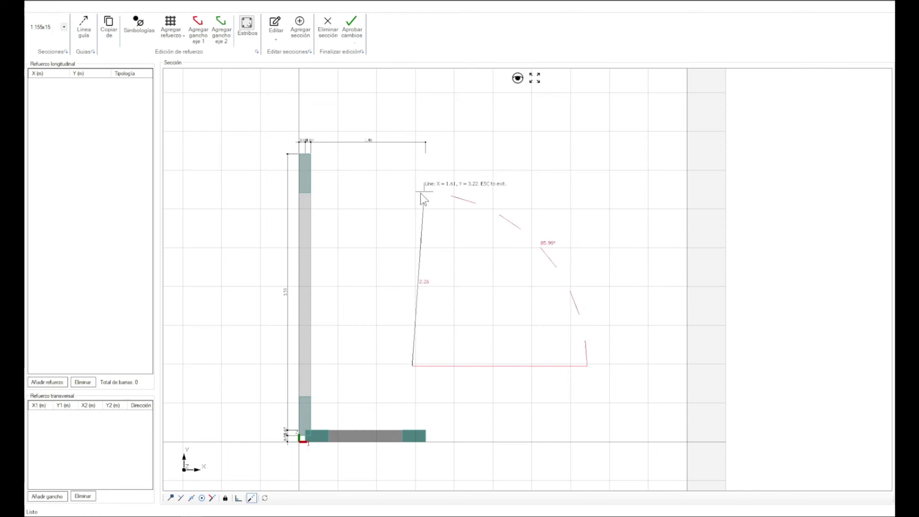
pyautogui.press('Escape')
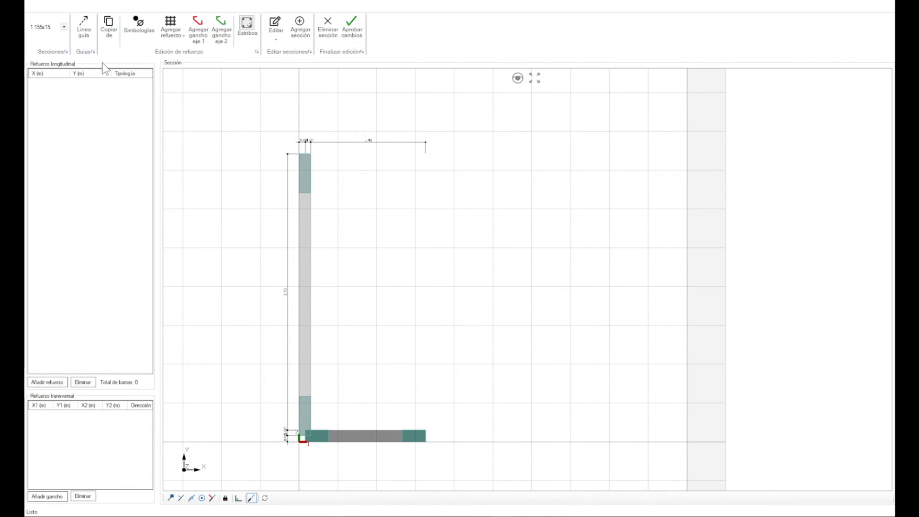
# Step: Draw two diagonal guide lines in the empty area beside the L-shaped wall section
pyautogui.click(88, 26)
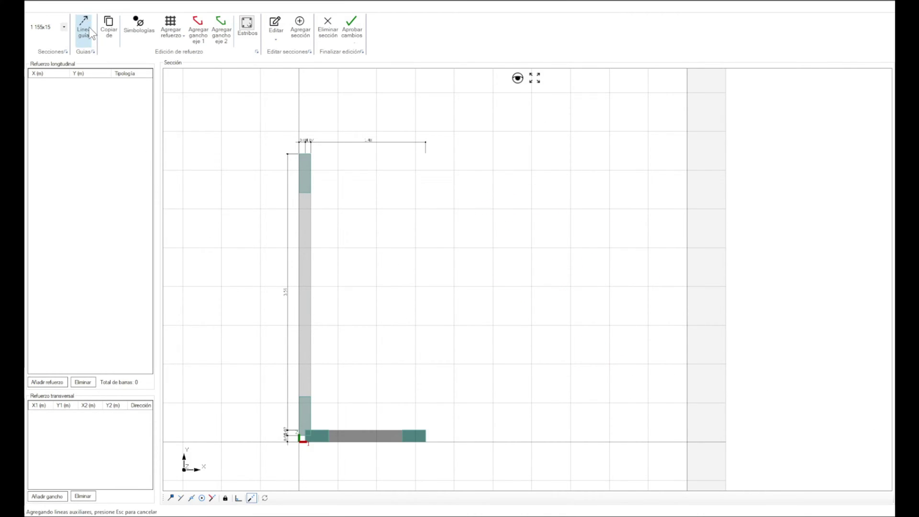
pyautogui.click(429, 391)
pyautogui.click(563, 184)
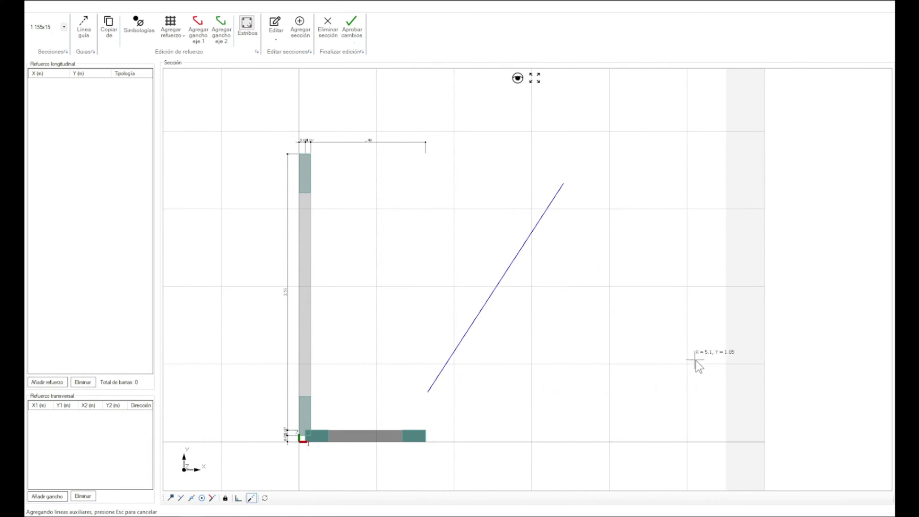
pyautogui.click(708, 304)
pyautogui.click(567, 124)
pyautogui.press('Escape')
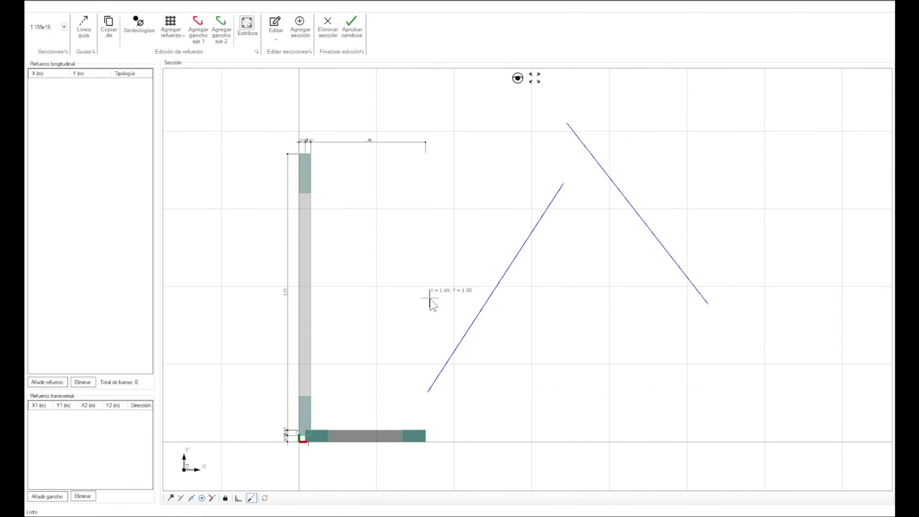
pyautogui.moveTo(536, 312); pyautogui.dragTo(468, 325, button='middle')
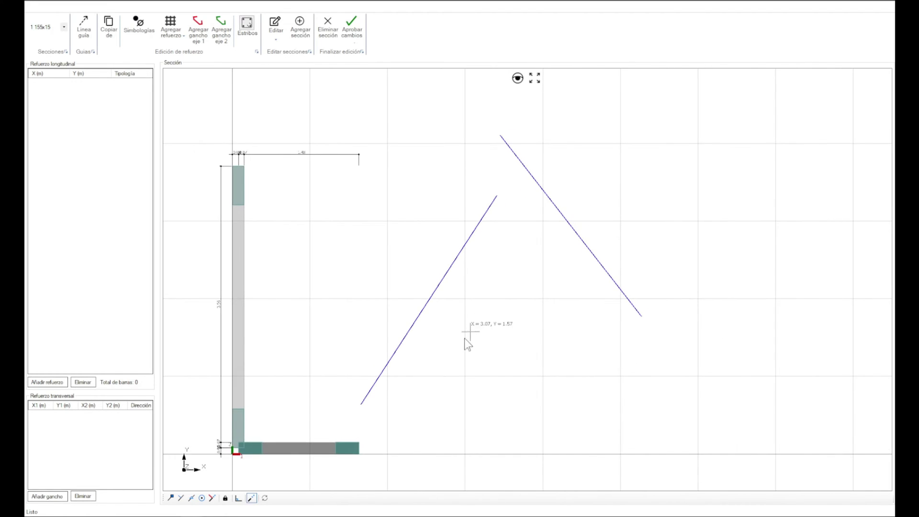
pyautogui.moveTo(354, 379); pyautogui.dragTo(375, 357, button='middle')
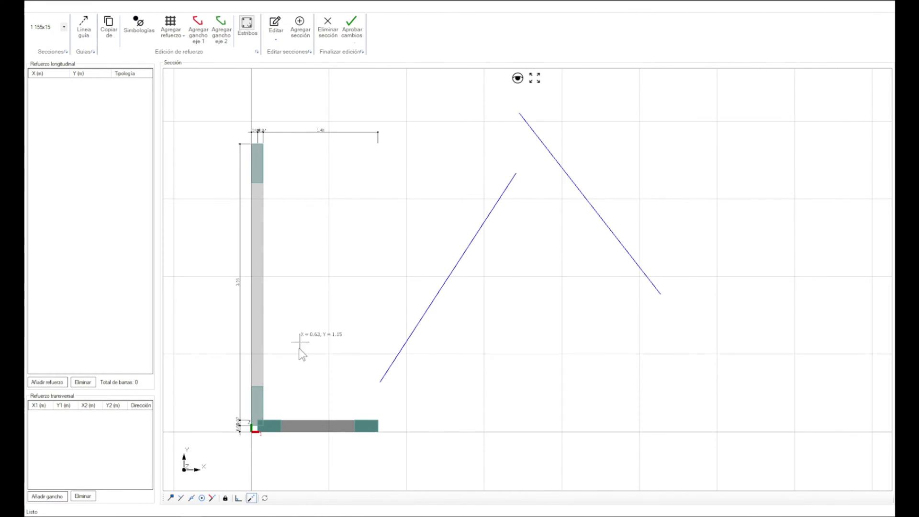
# Step: Draw a third diagonal guide line that rises from beside the horizontal wall and crosses the downward-sloping guide line
pyautogui.moveTo(258, 384); pyautogui.dragTo(274, 381, button='middle')
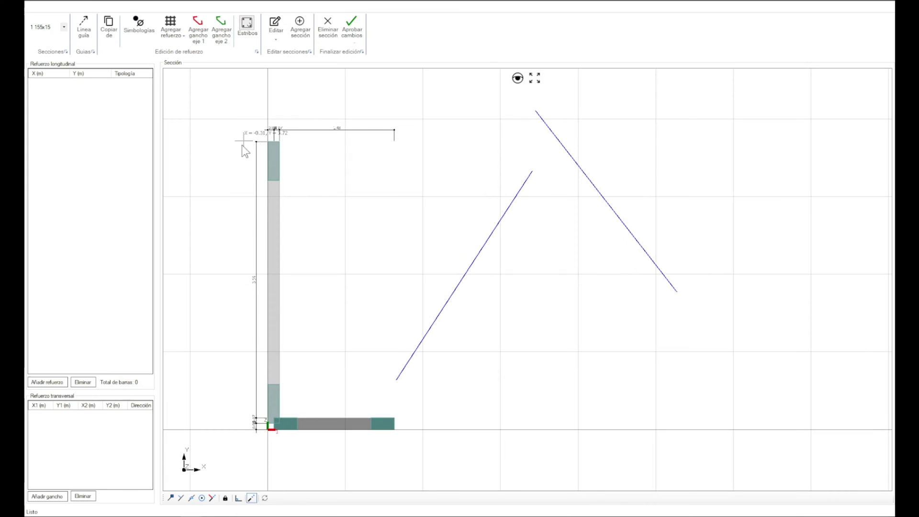
pyautogui.moveTo(514, 311); pyautogui.dragTo(467, 321, button='middle')
pyautogui.press('l')
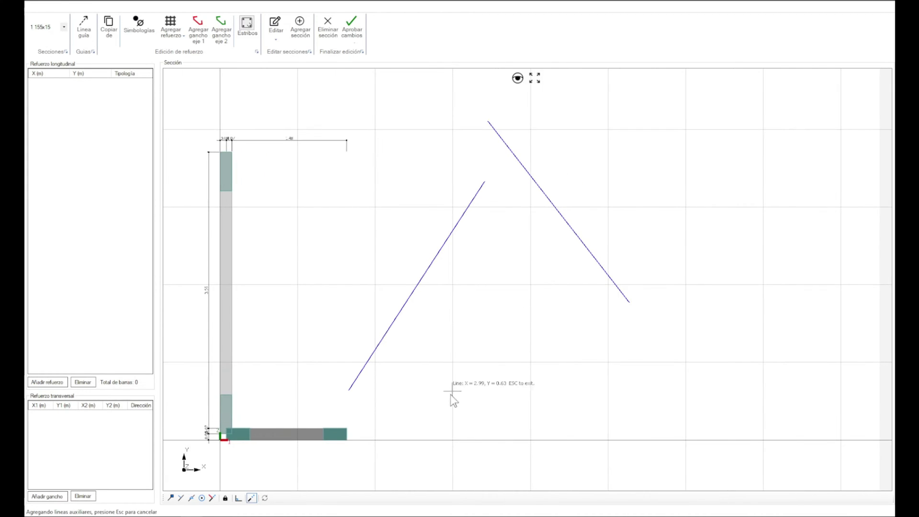
pyautogui.click(449, 403)
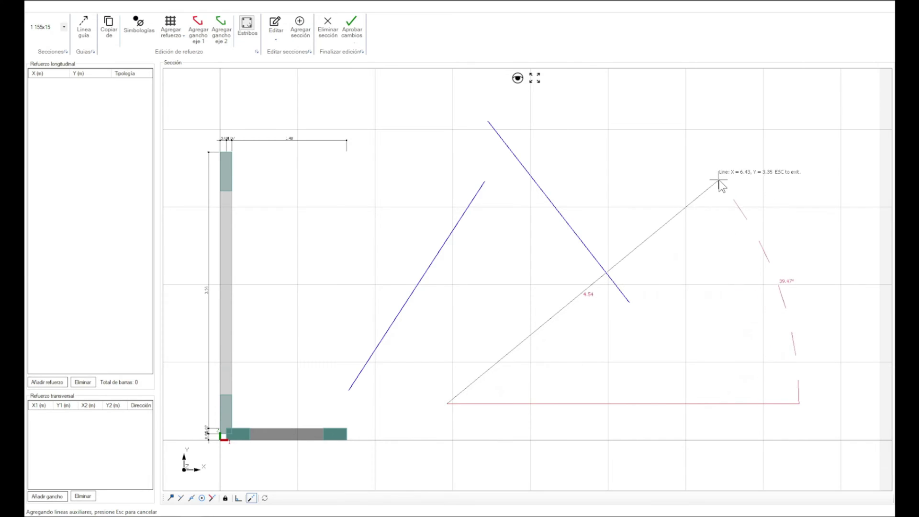
pyautogui.click(726, 165)
pyautogui.press('Escape')
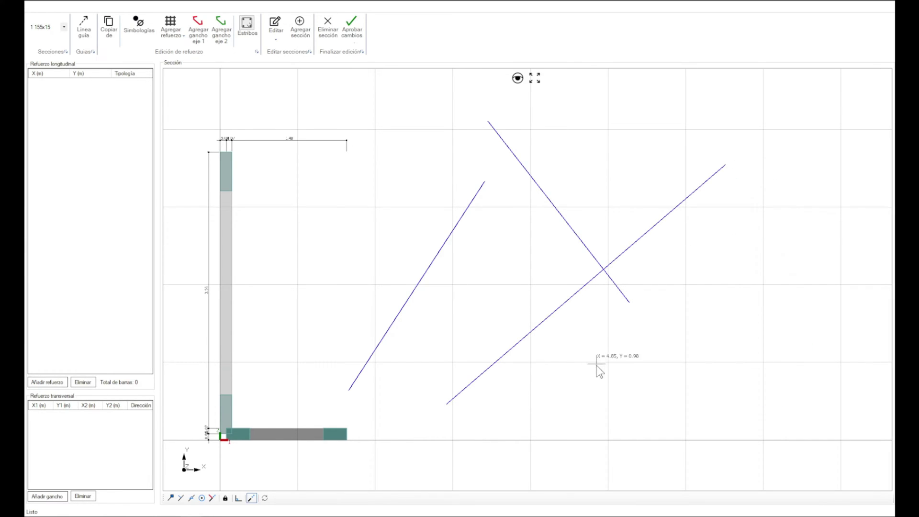
# Step: Select all three guide lines with a crossing window and delete them
pyautogui.moveTo(639, 222); pyautogui.dragTo(631, 245, button='middle')
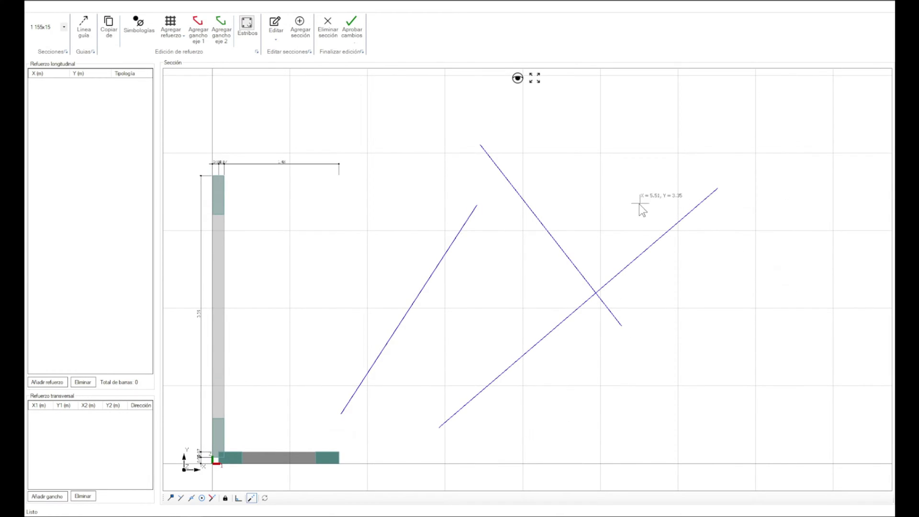
pyautogui.moveTo(694, 429); pyautogui.dragTo(430, 203)
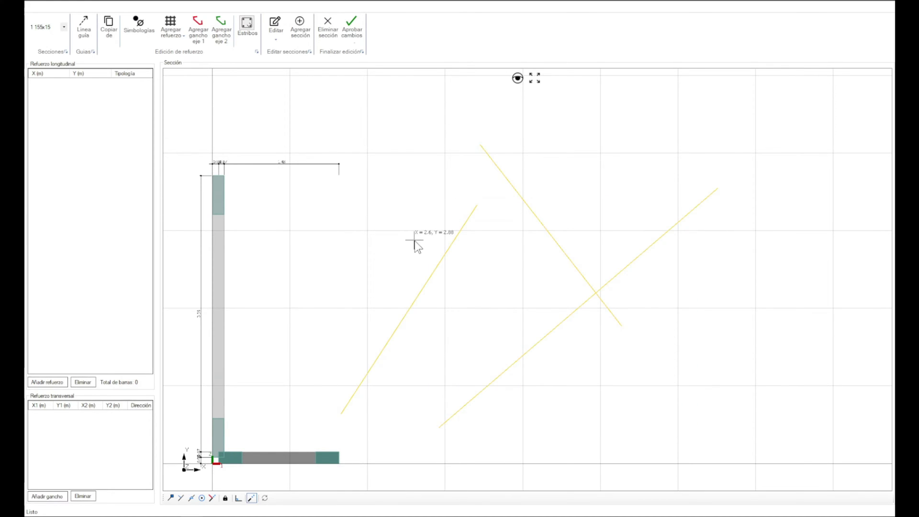
pyautogui.press('Delete')
pyautogui.moveTo(344, 334); pyautogui.dragTo(410, 283, button='middle')
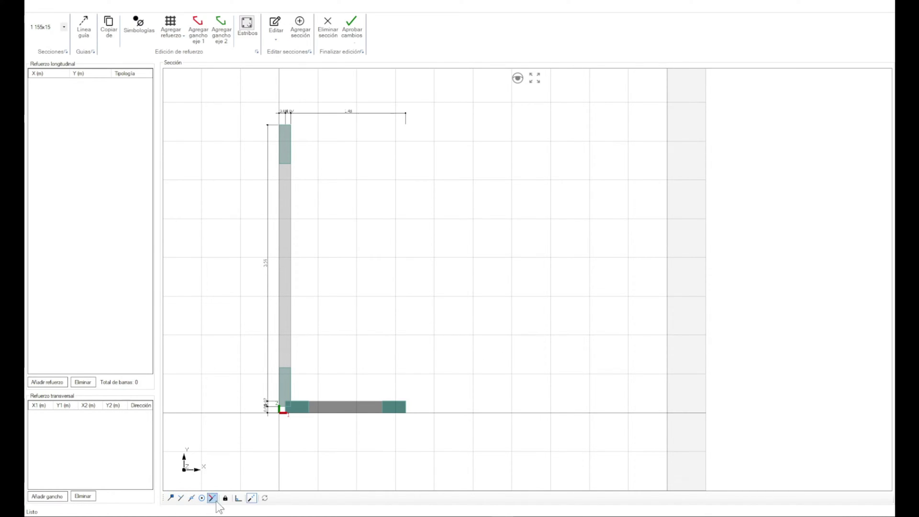
# Step: Draw one new diagonal guide line beside the L-shaped section, from about X 1.94, Y 0.85 to X 3.64, Y 2.75
pyautogui.click(83, 28)
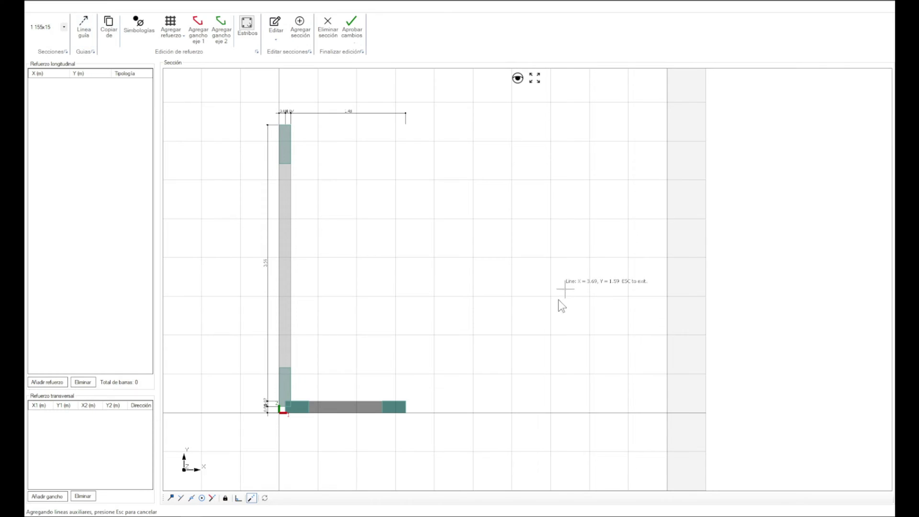
pyautogui.click(430, 347)
pyautogui.click(560, 199)
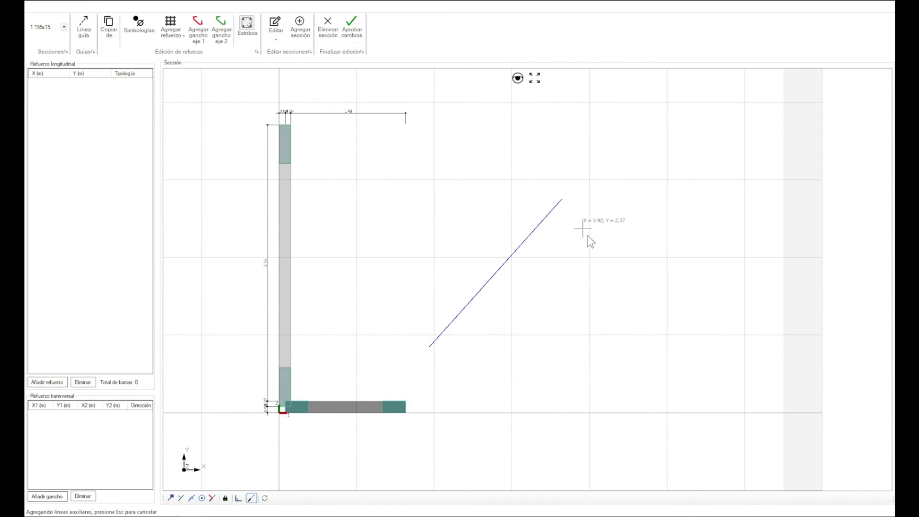
pyautogui.scroll(2, 517, 252)
pyautogui.moveTo(496, 299); pyautogui.dragTo(464, 328, button='middle')
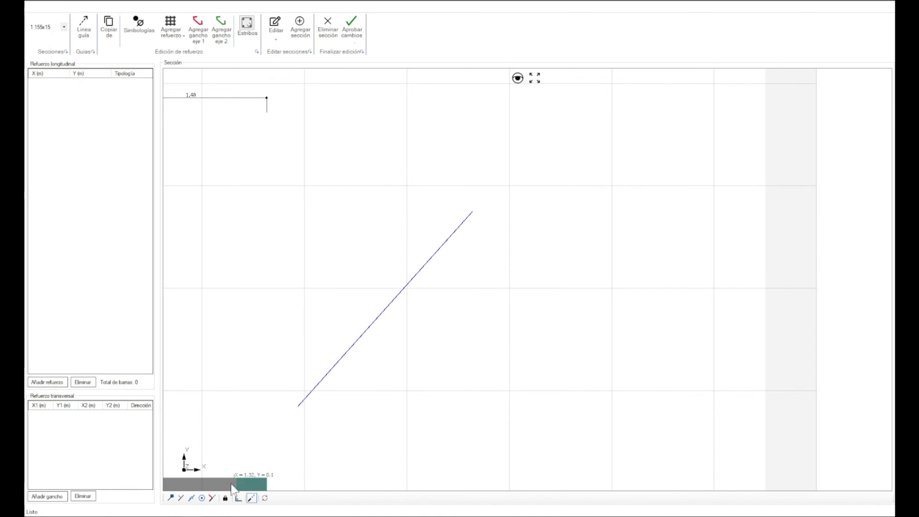
# Step: Try the endpoint and midpoint snaps, and draw a nearly horizontal guide line that ends snapped onto the diagonal guide line
pyautogui.click(171, 498)
pyautogui.click(471, 294)
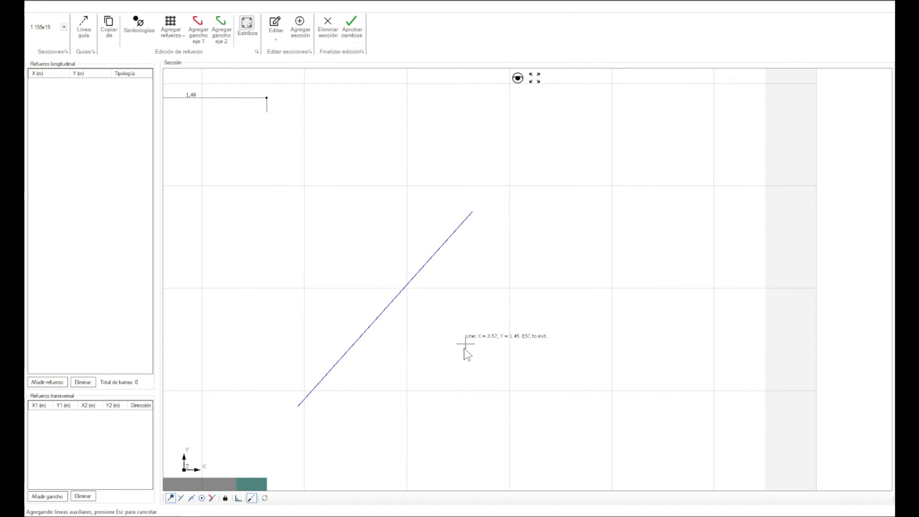
pyautogui.click(193, 498)
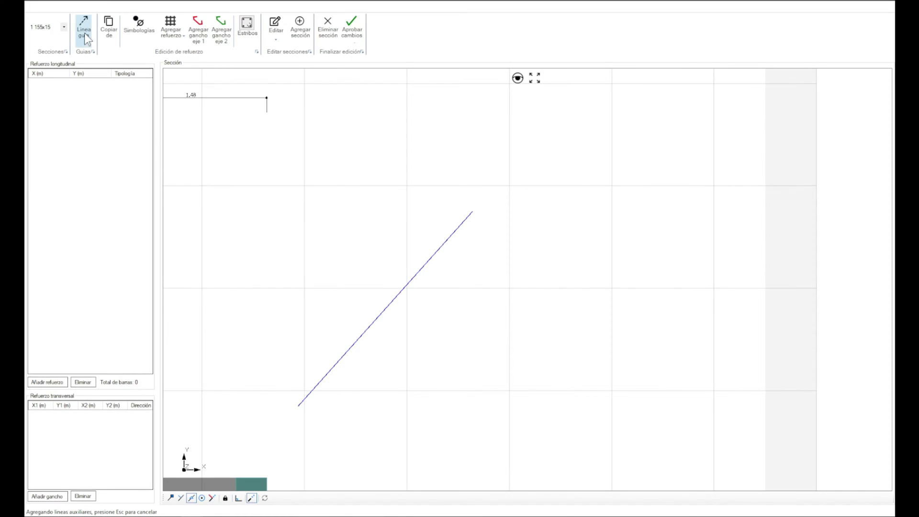
pyautogui.click(614, 349)
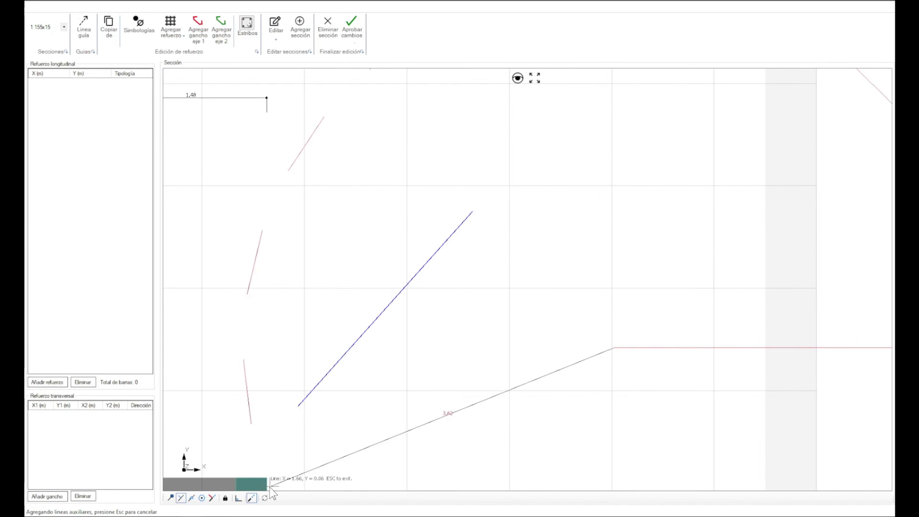
pyautogui.click(212, 499)
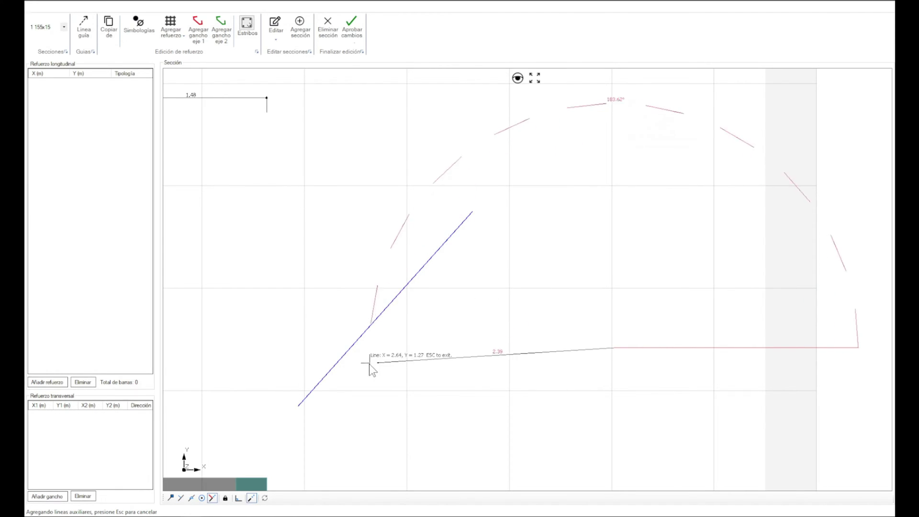
pyautogui.click(341, 358)
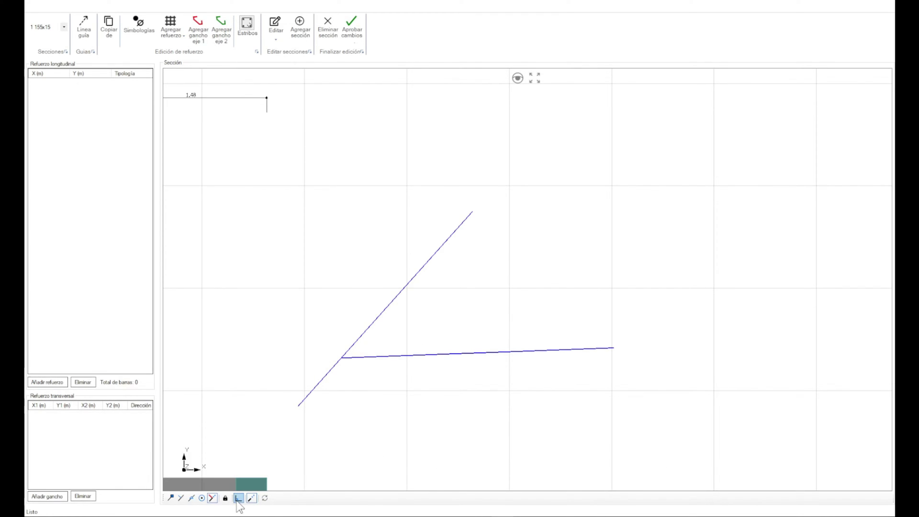
# Step: Try orthogonal mode on a guide line started from a free point above the nearly horizontal guide line
pyautogui.moveTo(294, 281); pyautogui.dragTo(272, 329, button='middle')
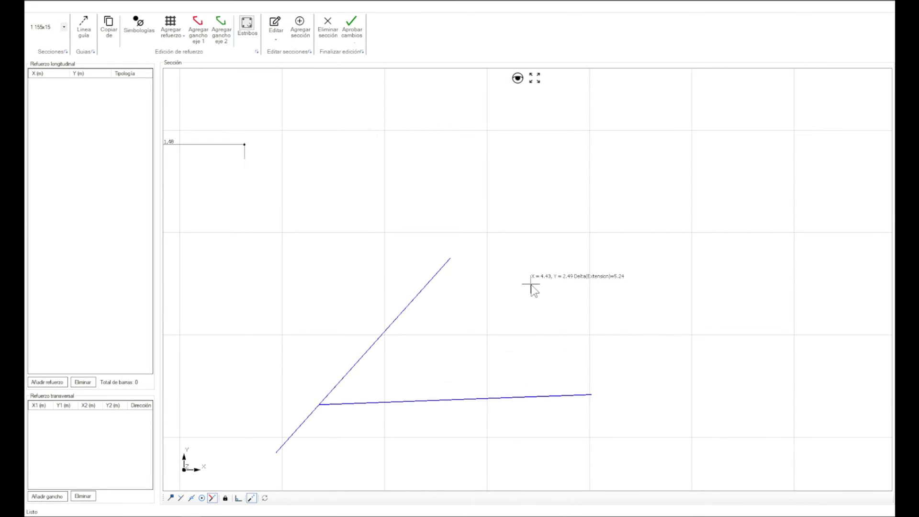
pyautogui.moveTo(531, 284); pyautogui.dragTo(385, 287, button='middle')
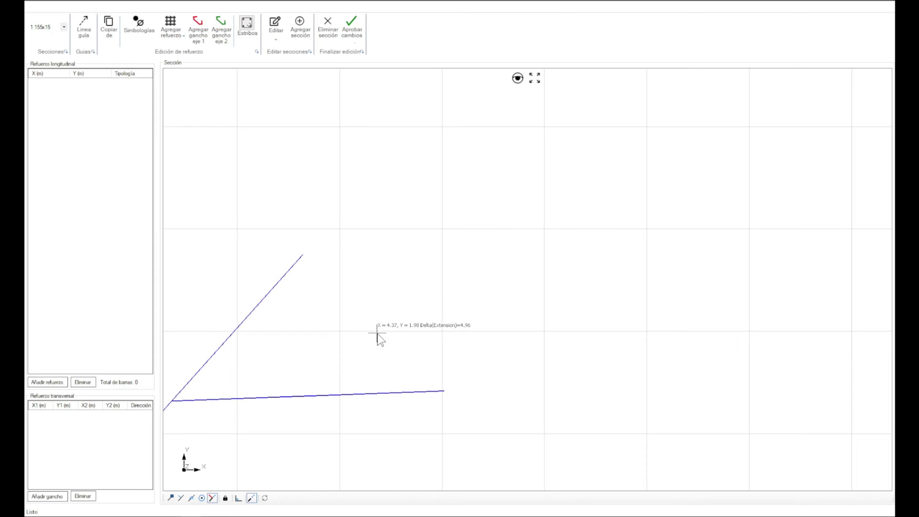
pyautogui.moveTo(378, 334); pyautogui.dragTo(420, 331, button='middle')
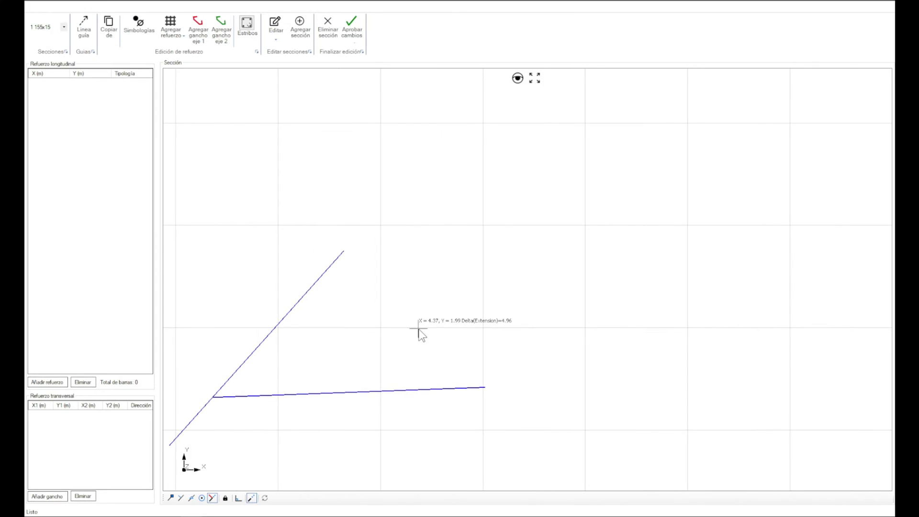
pyautogui.press('l')
pyautogui.click(453, 316)
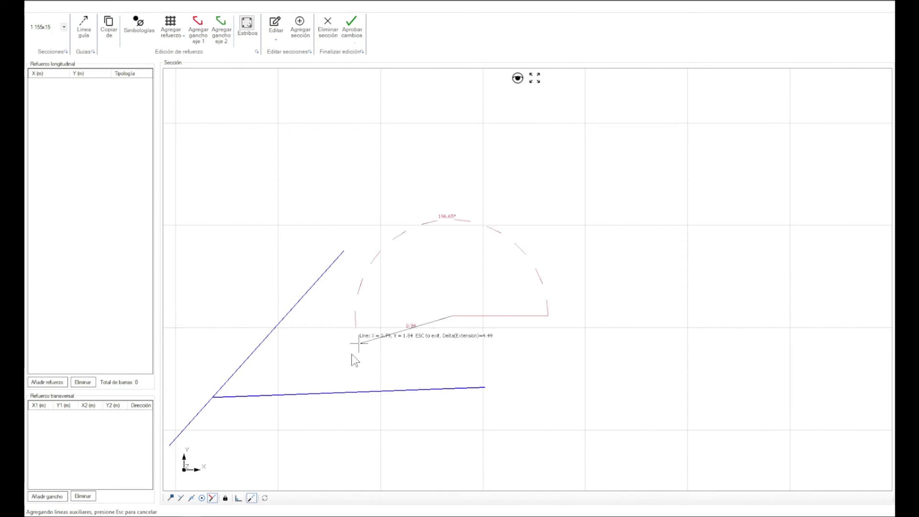
pyautogui.click(238, 498)
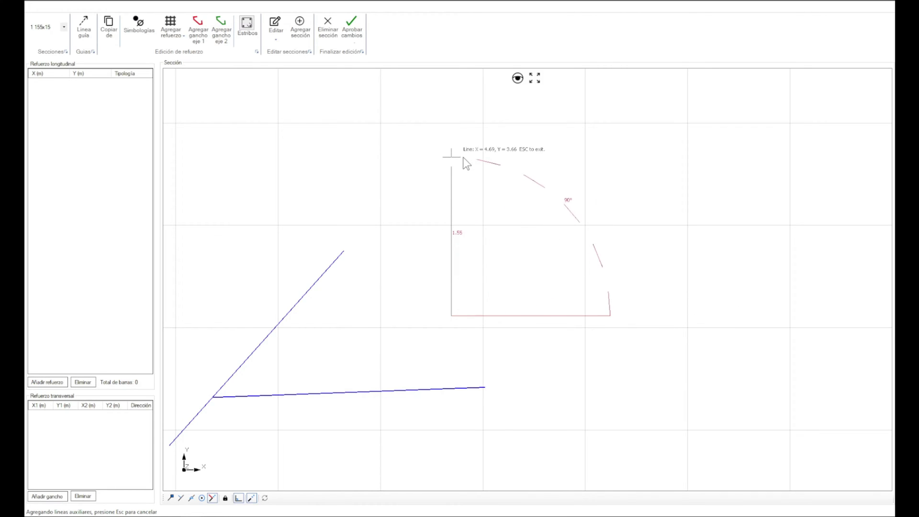
pyautogui.press('Escape')
# Step: Try out the Extension/Perpendicular Snap together with the endpoint snap around the two guide lines
pyautogui.moveTo(377, 302); pyautogui.dragTo(418, 281, button='middle')
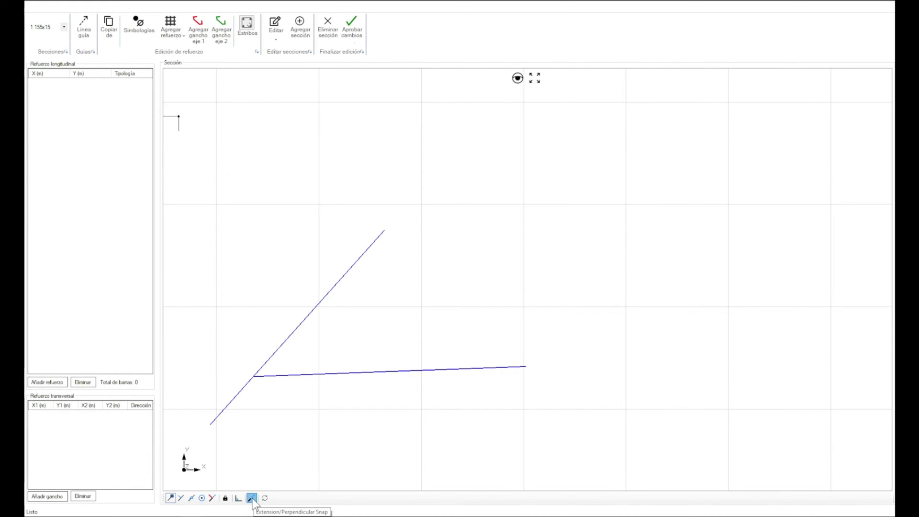
pyautogui.click(249, 499)
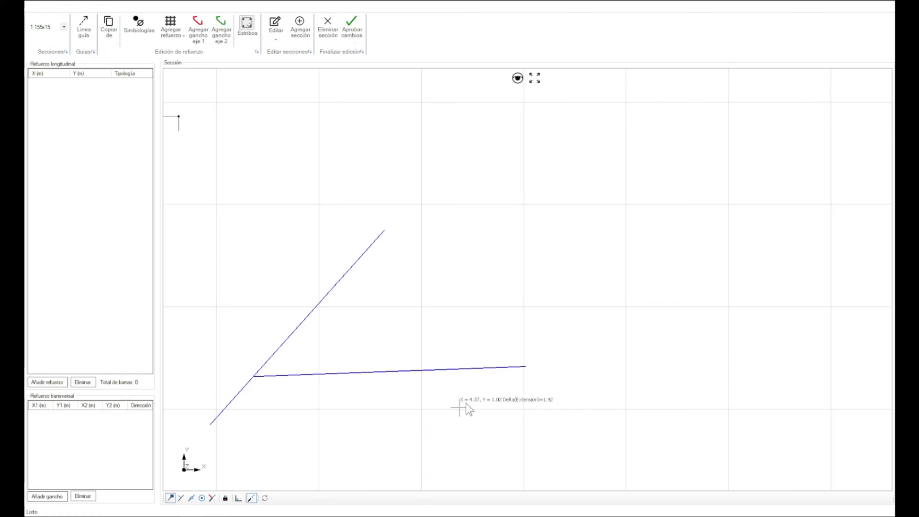
pyautogui.moveTo(605, 341); pyautogui.dragTo(560, 365, button='middle')
pyautogui.moveTo(469, 304); pyautogui.dragTo(573, 343, button='middle')
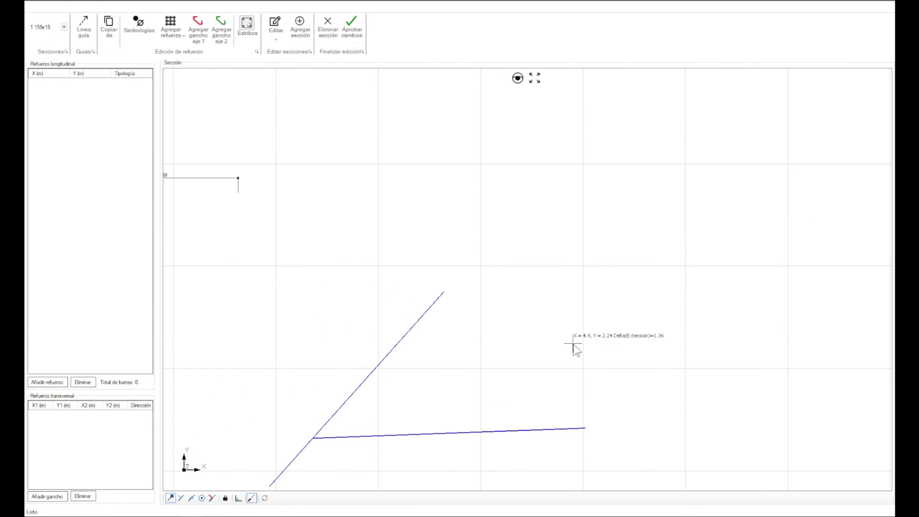
pyautogui.moveTo(497, 308); pyautogui.dragTo(515, 292, button='middle')
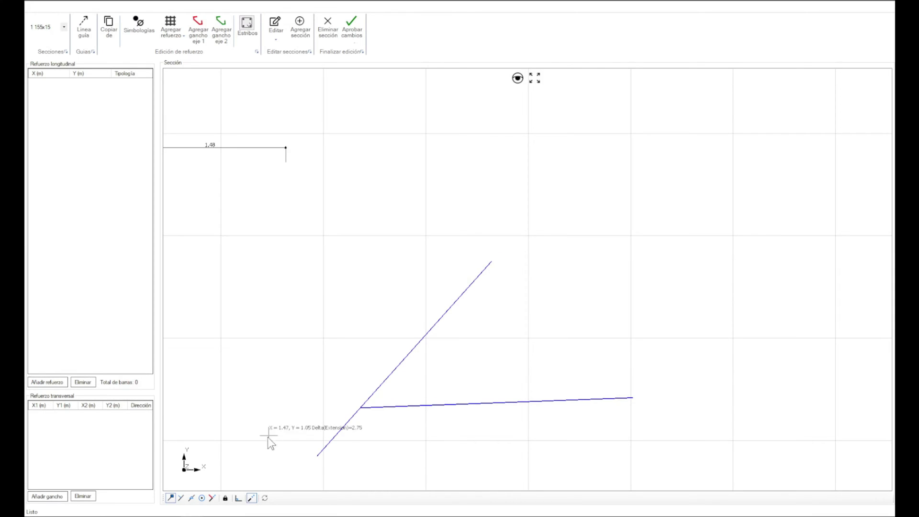
pyautogui.click(252, 499)
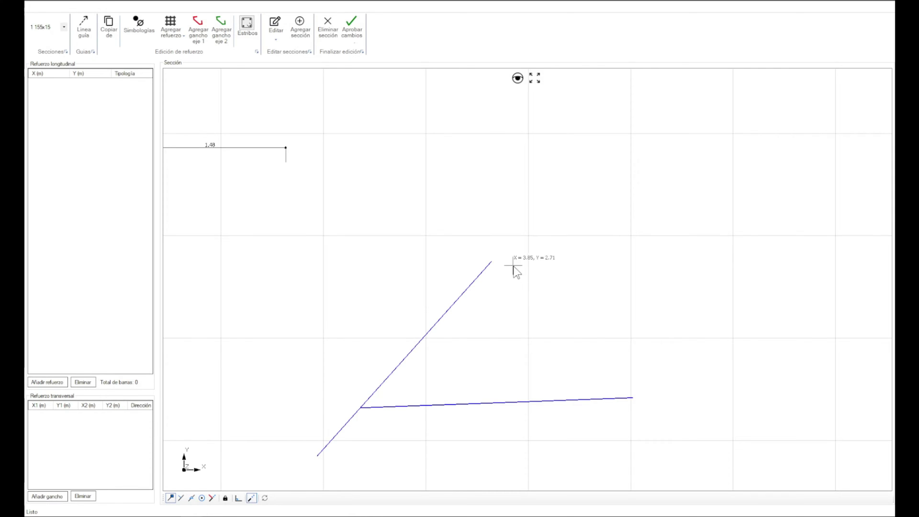
pyautogui.moveTo(514, 265); pyautogui.dragTo(501, 270, button='middle')
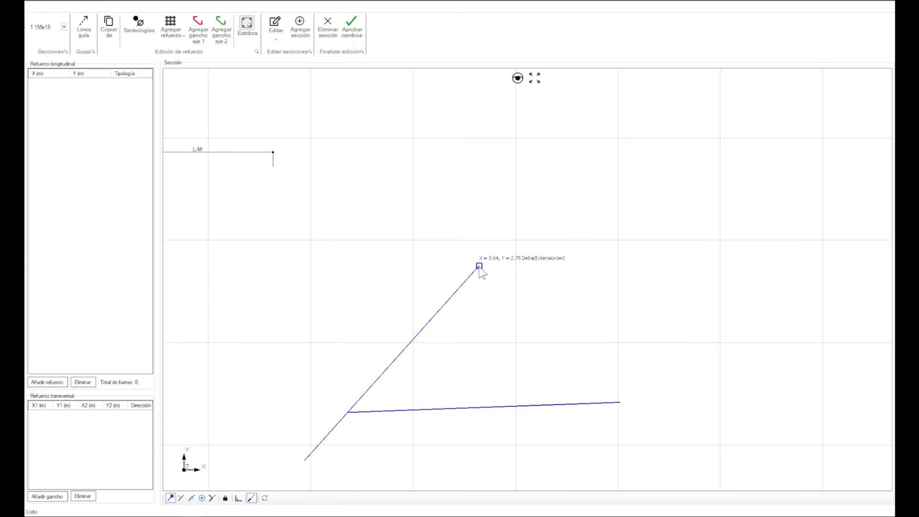
# Step: Try tracking the diagonal guide line's extension from its upper and lower endpoints with the guide line command
pyautogui.click(480, 269)
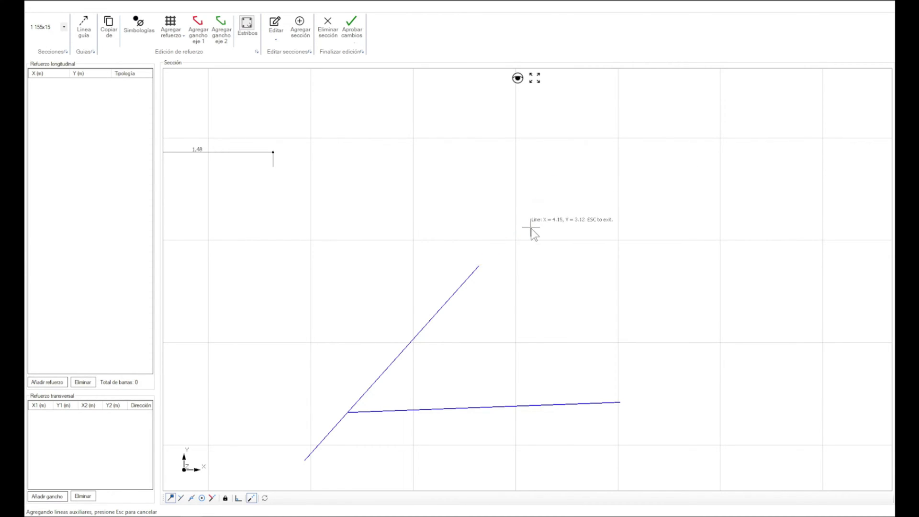
pyautogui.press('Escape')
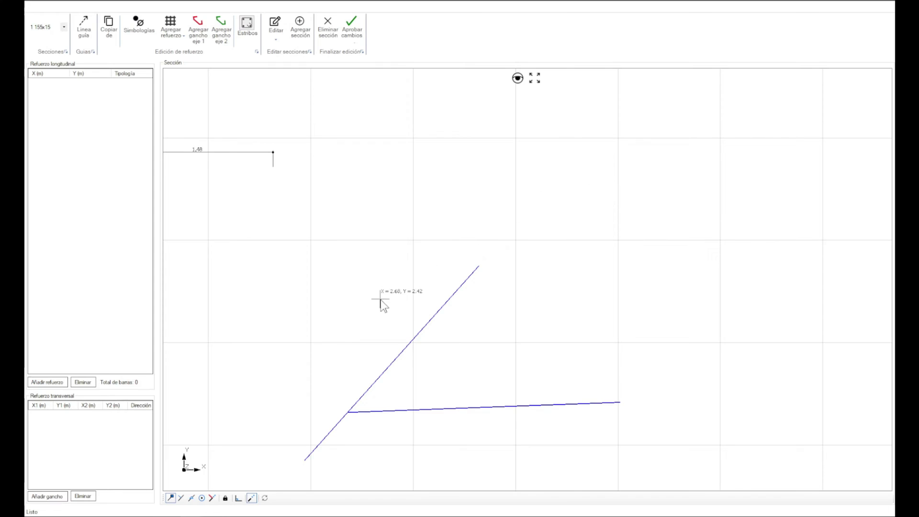
pyautogui.moveTo(381, 300); pyautogui.dragTo(385, 264, button='middle')
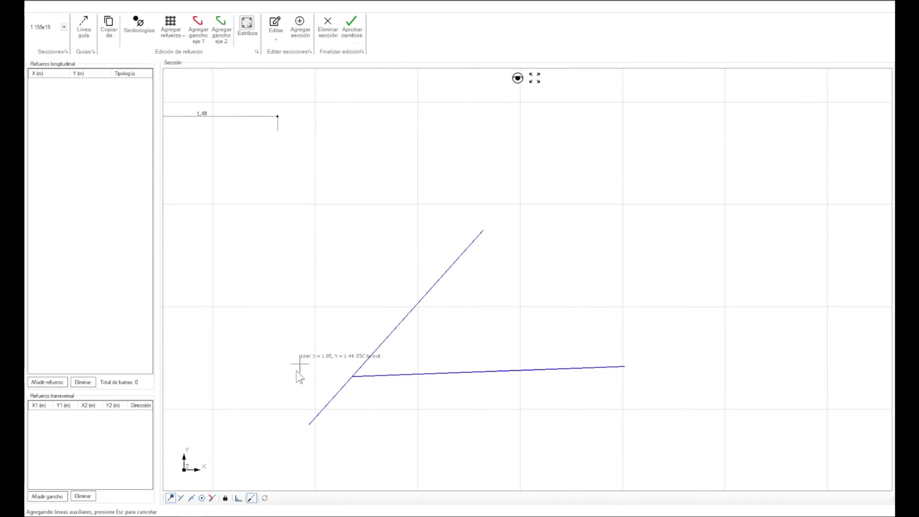
pyautogui.click(309, 425)
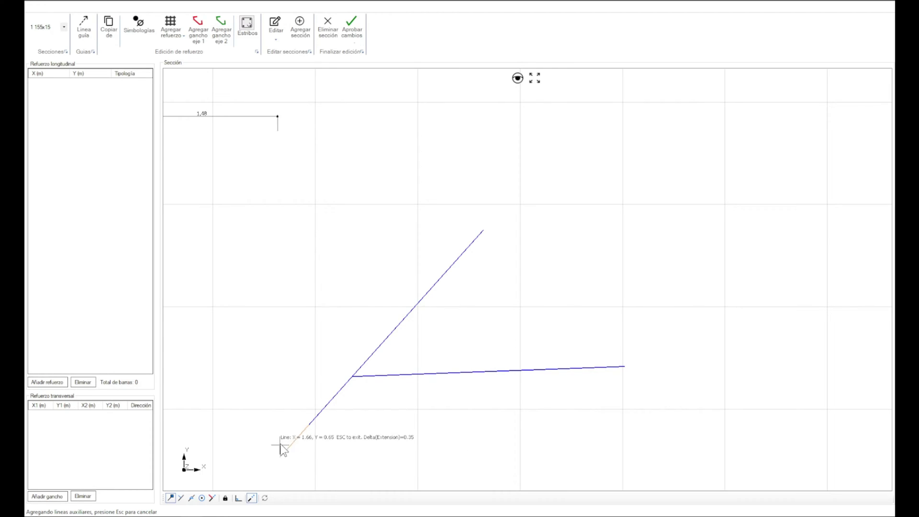
pyautogui.press('Escape')
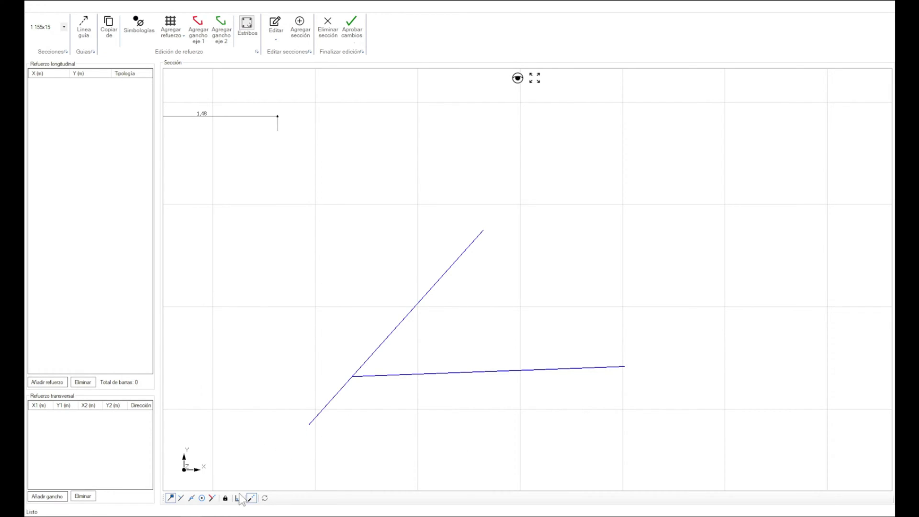
# Step: Try tracking perpendicular to the diagonal guide line from its midpoint with the guide line command and midpoint snap
pyautogui.moveTo(399, 417); pyautogui.dragTo(345, 425, button='middle')
pyautogui.press('Return')
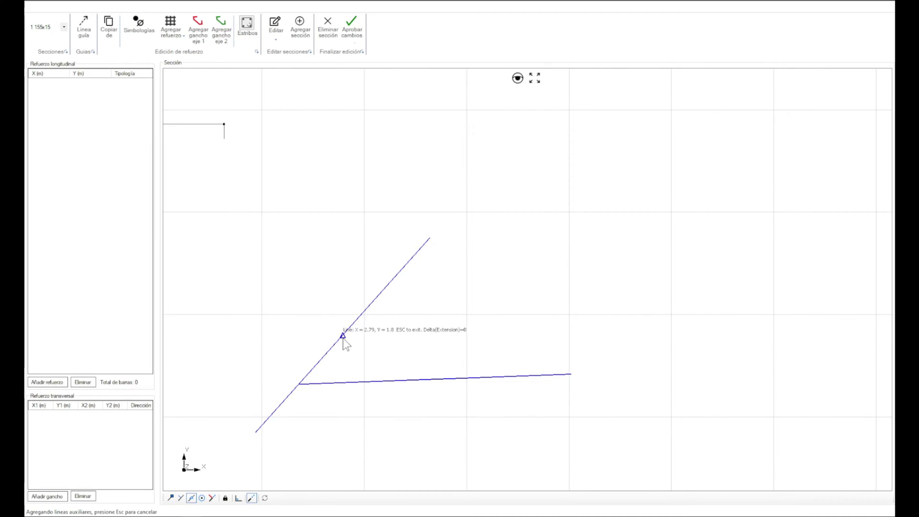
pyautogui.click(356, 331)
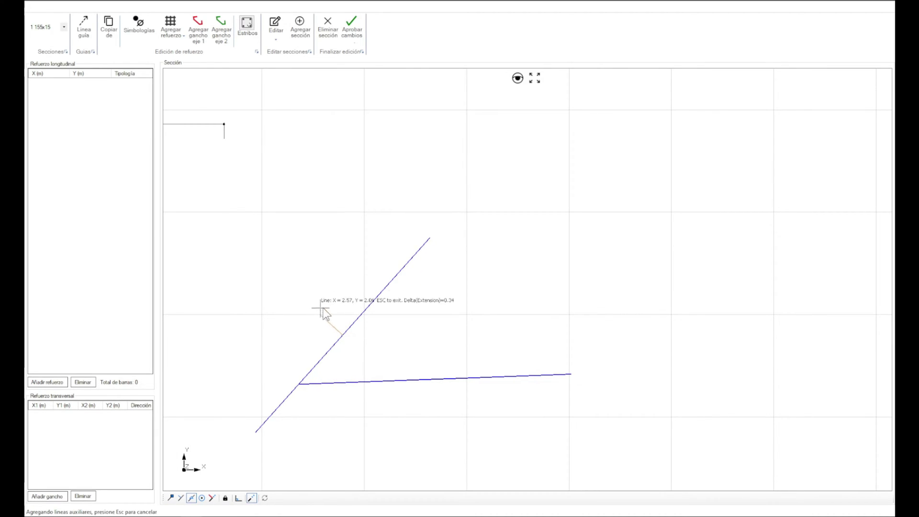
pyautogui.click(489, 211)
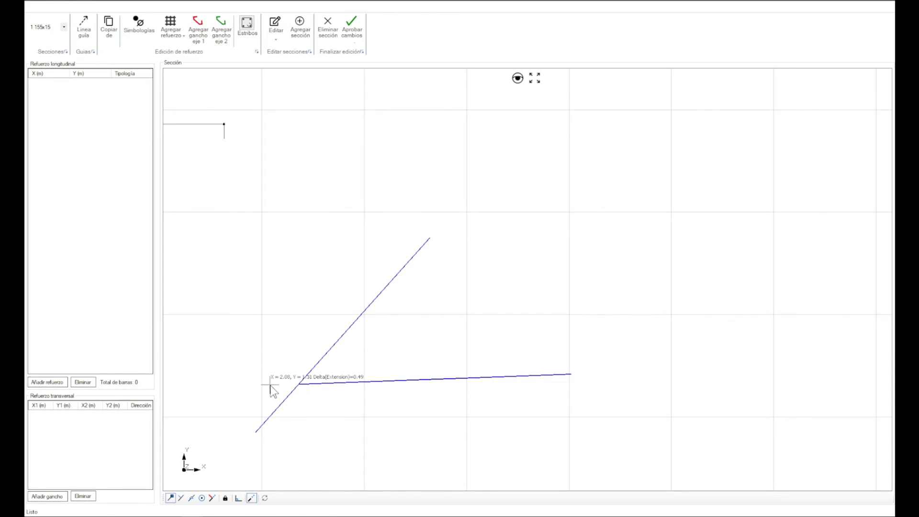
# Step: Try tracking perpendicular to the diagonal guide line from its lower endpoint with the guide line command and endpoint snap
pyautogui.click(231, 387)
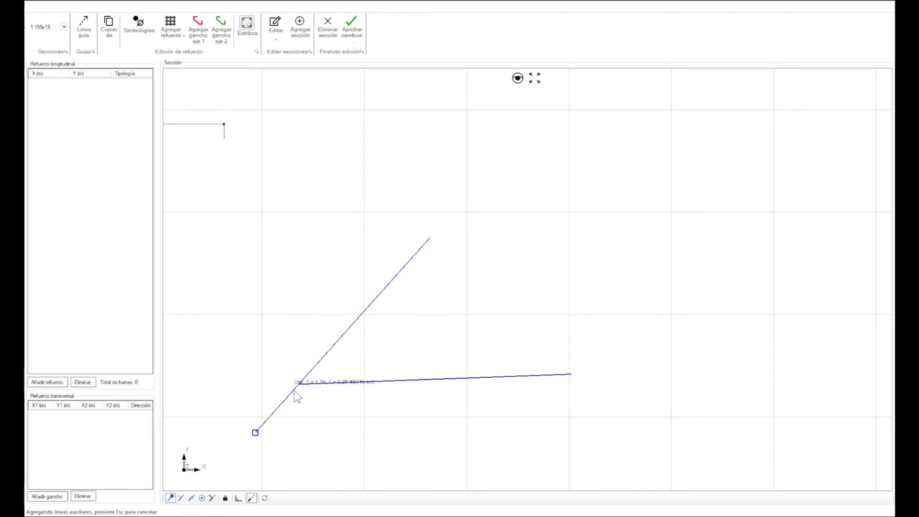
pyautogui.click(279, 414)
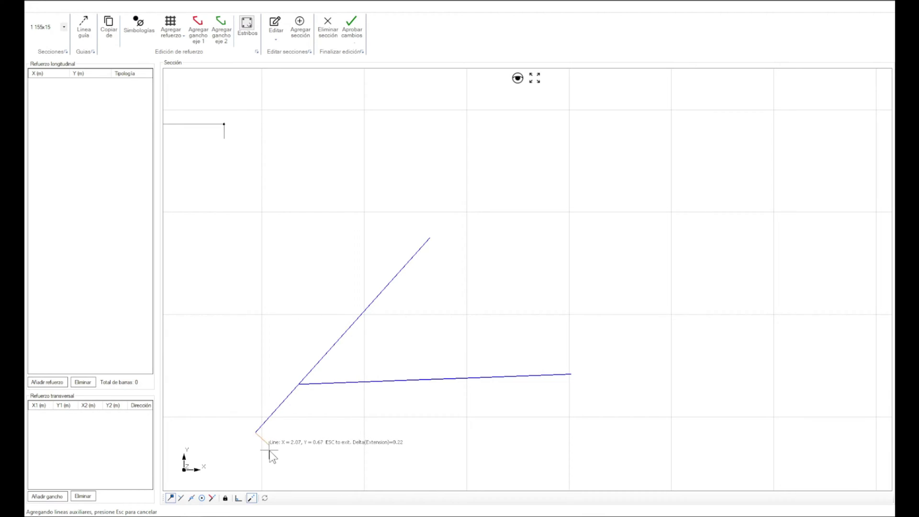
pyautogui.click(290, 398)
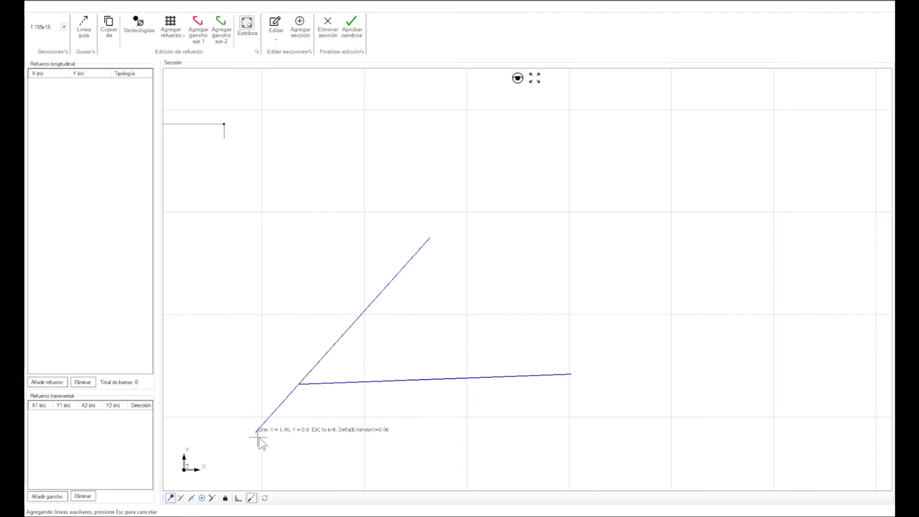
pyautogui.click(257, 433)
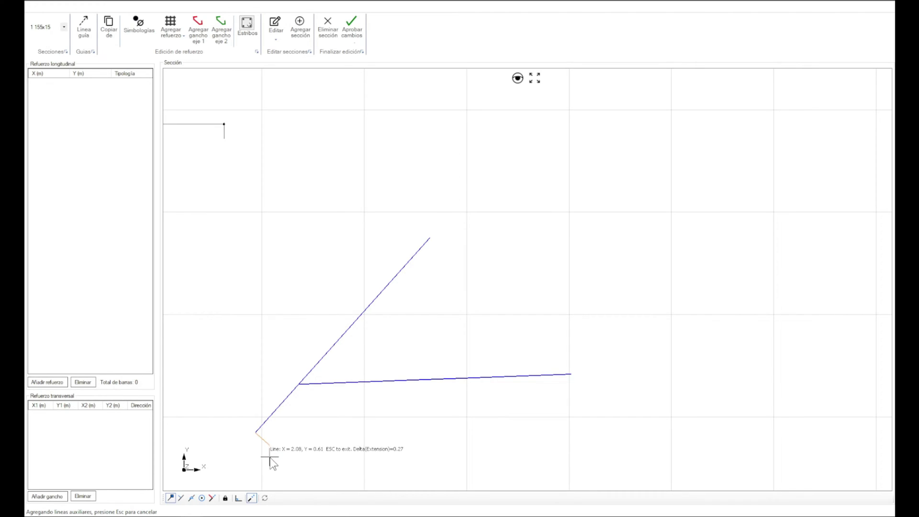
# Step: Try the tracking lock along the nearly horizontal guide line's extension at both ends, switch the lock off and cancel the guide line
pyautogui.scroll(5, 271, 460)
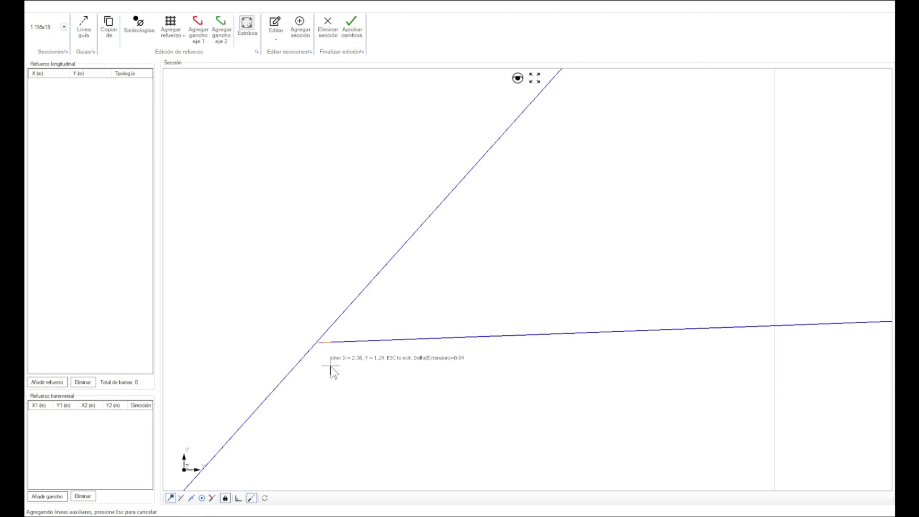
pyautogui.scroll(-3, 320, 384)
pyautogui.scroll(-2, 321, 384)
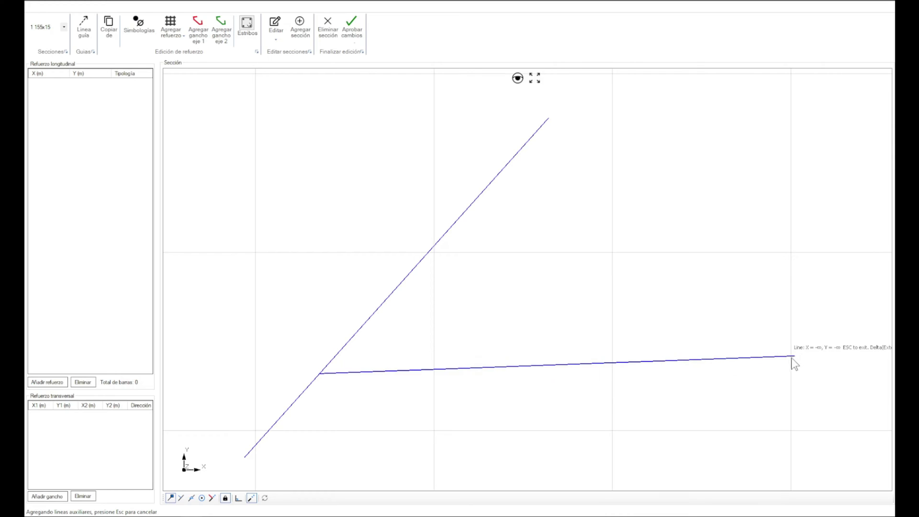
pyautogui.click(832, 365)
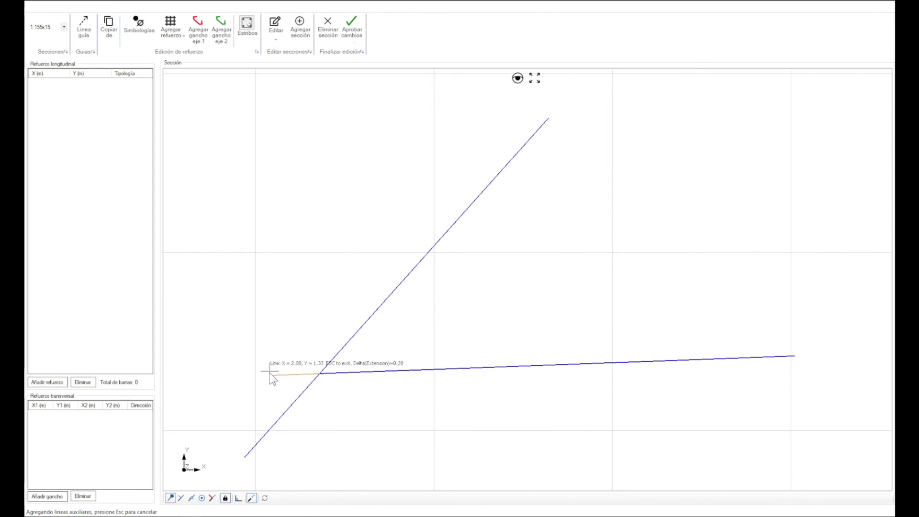
pyautogui.click(224, 497)
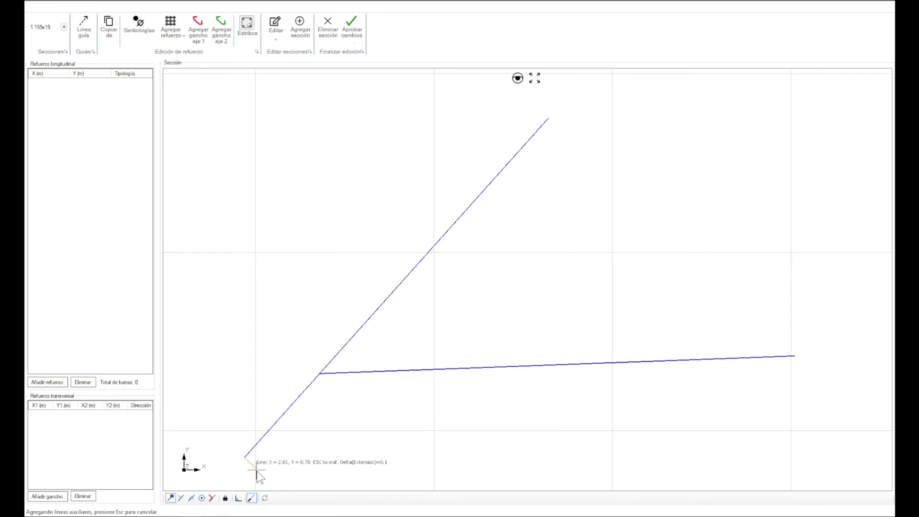
pyautogui.press('Escape')
# Step: Try starting a guide line at a perpendicular distance of 1 m above the nearly horizontal guide line's free endpoint, and cancel it
pyautogui.scroll(-1, 269, 364)
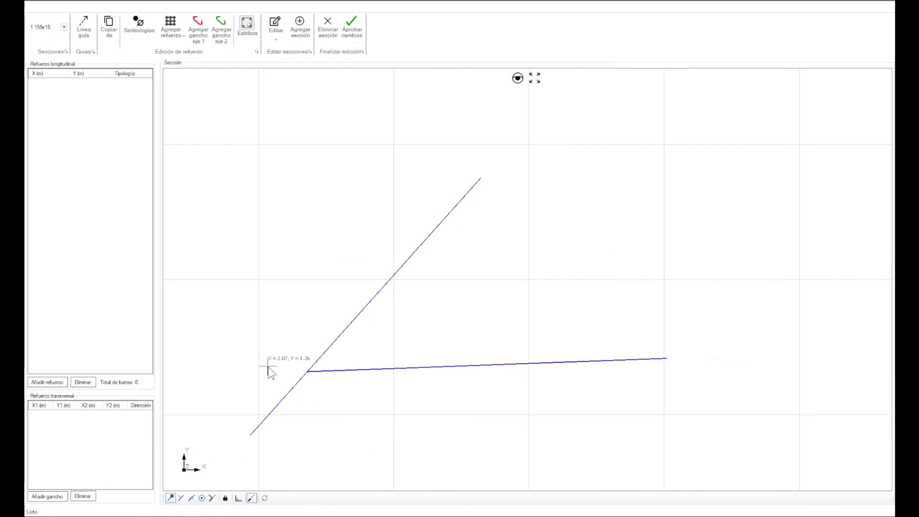
pyautogui.moveTo(515, 298); pyautogui.dragTo(503, 316, button='middle')
pyautogui.moveTo(639, 423); pyautogui.dragTo(612, 400, button='middle')
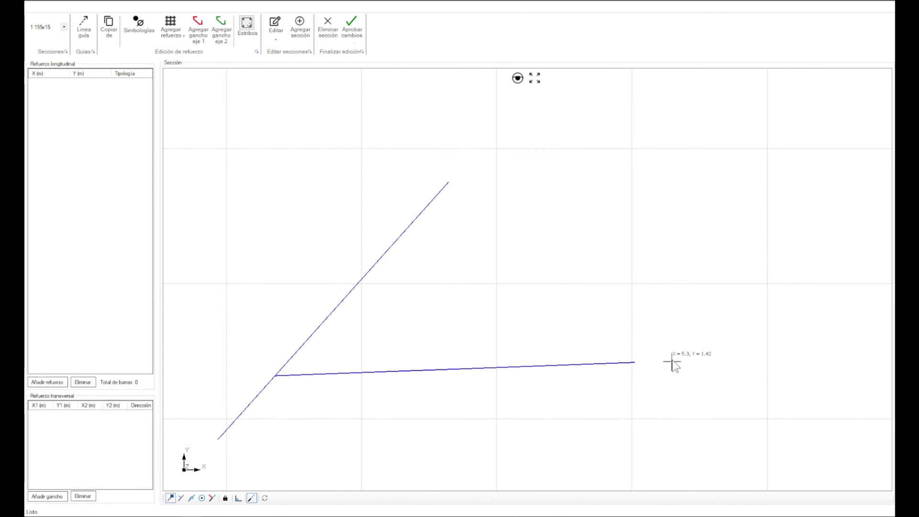
pyautogui.moveTo(673, 357); pyautogui.dragTo(673, 326, button='middle')
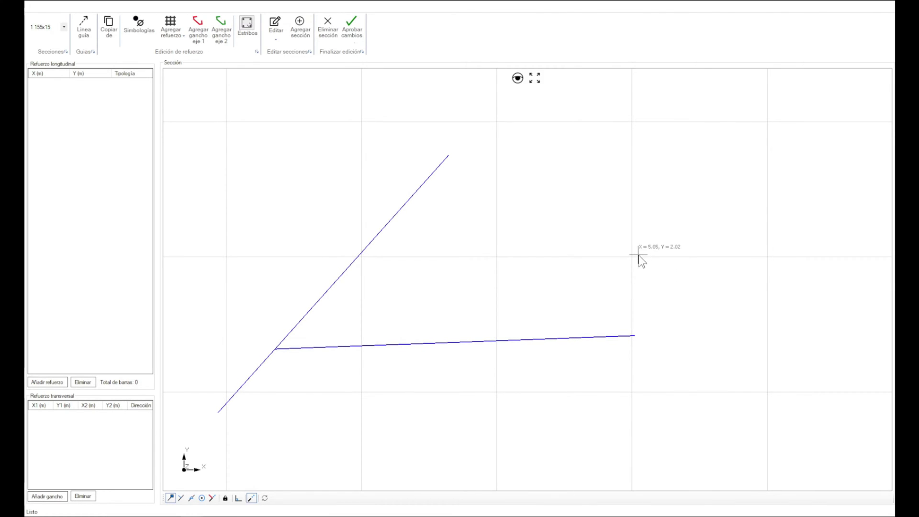
pyautogui.moveTo(638, 245)
pyautogui.mouseDown(button='middle')
pyautogui.moveTo(634, 230)
pyautogui.moveTo(631, 245)
pyautogui.mouseUp(button='middle')
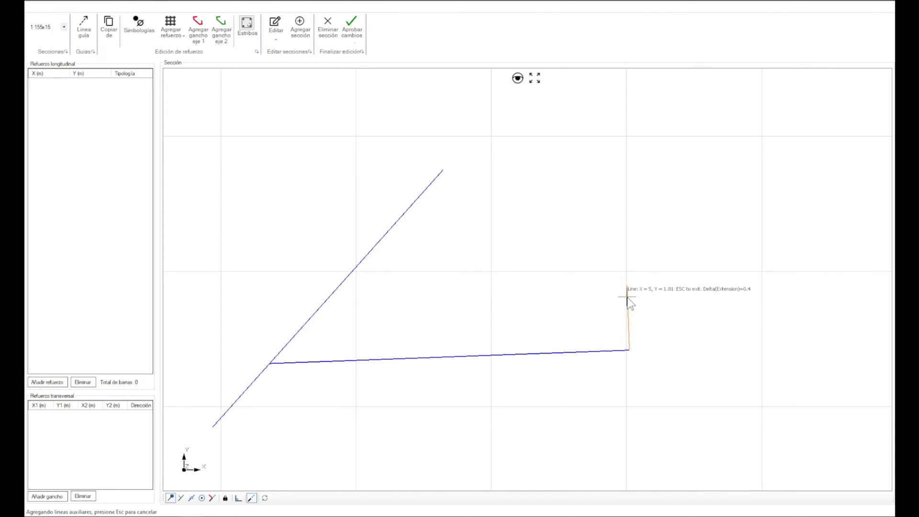
pyautogui.write('1')
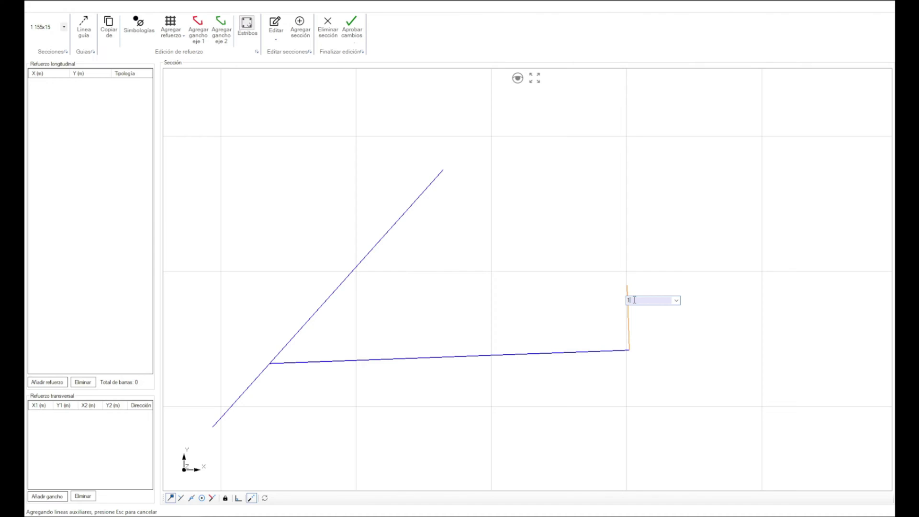
pyautogui.press('Return')
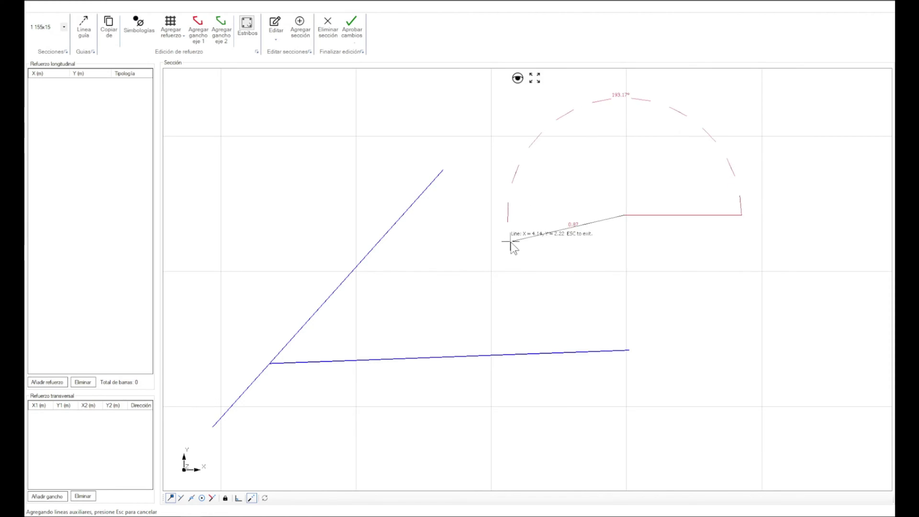
pyautogui.click(630, 350)
pyautogui.press('Escape')
pyautogui.moveTo(706, 363); pyautogui.dragTo(689, 367, button='middle')
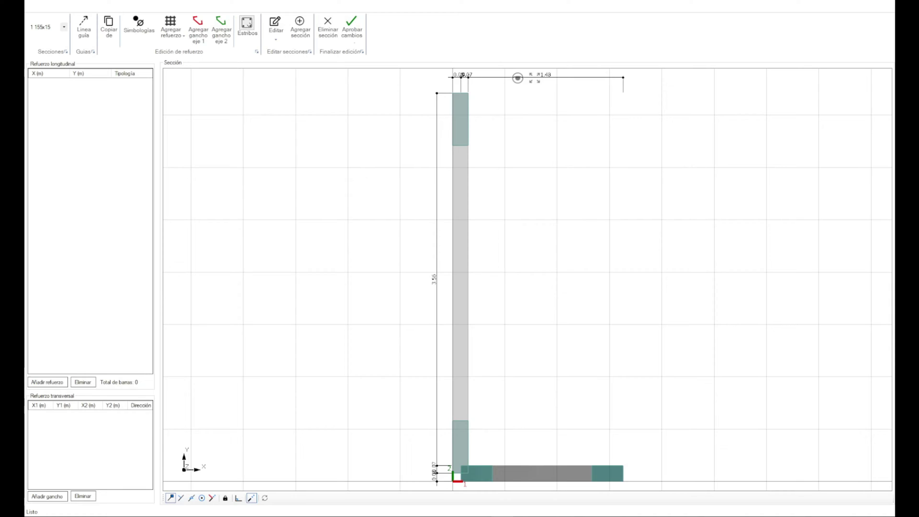
# Step: Examine the corner where the two wall elements meet and review the base and height values of the three sections
pyautogui.moveTo(548, 449); pyautogui.dragTo(416, 371, button='middle')
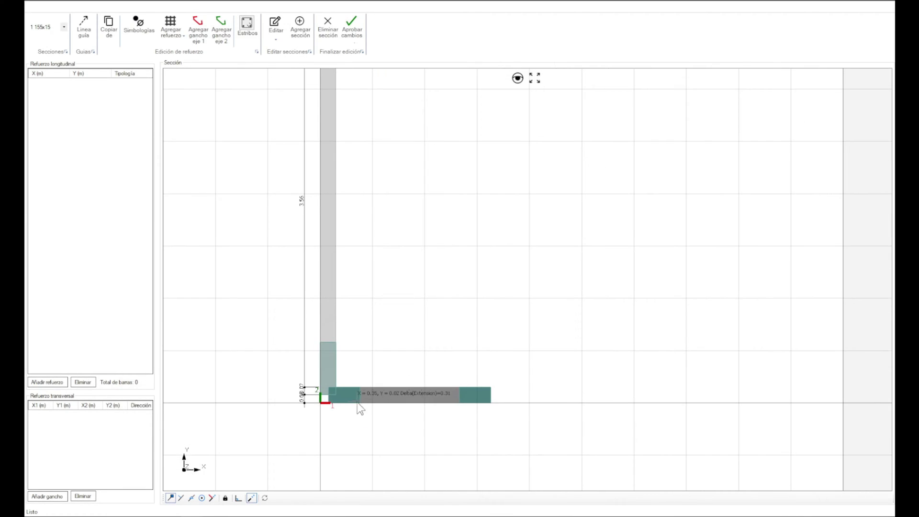
pyautogui.scroll(5, 360, 408)
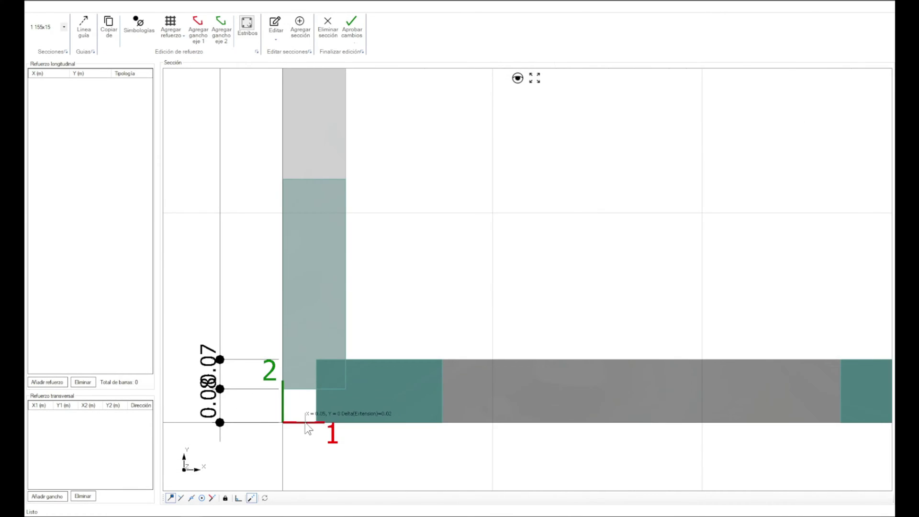
pyautogui.scroll(-5, 276, 427)
pyautogui.scroll(2, 273, 427)
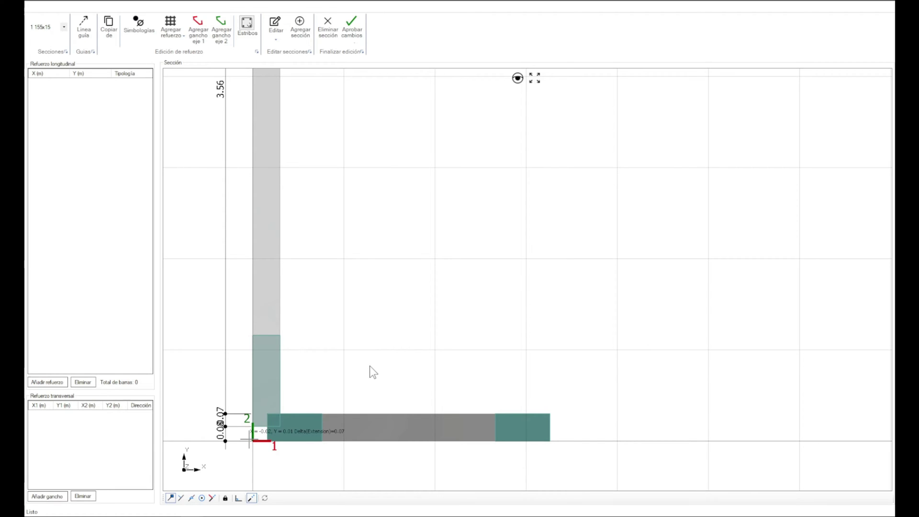
pyautogui.click(273, 32)
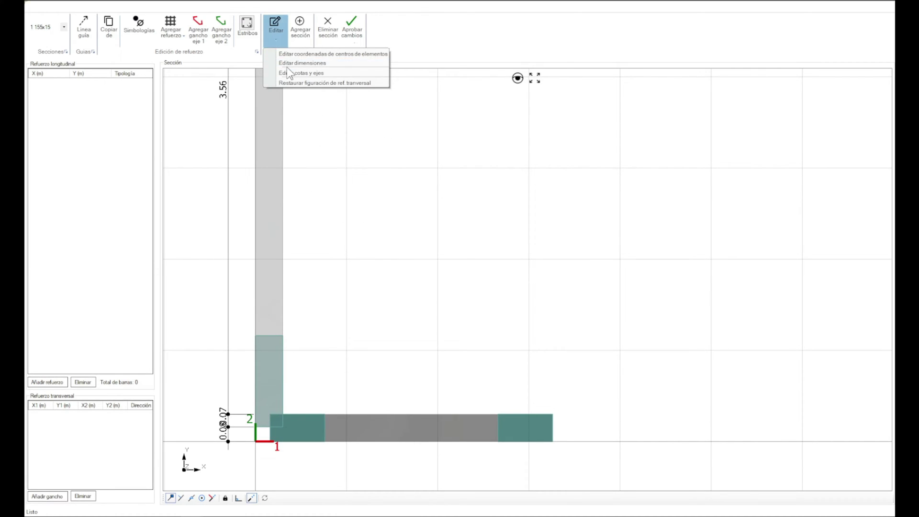
pyautogui.click(305, 63)
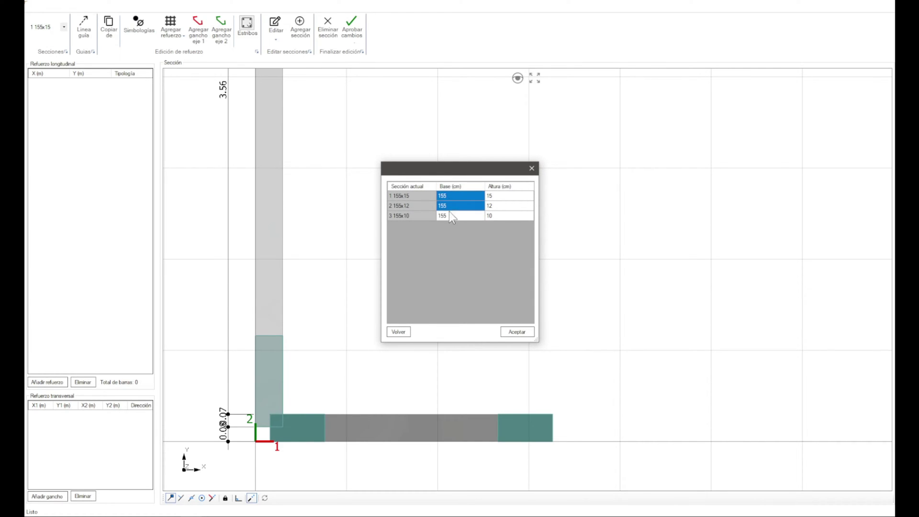
pyautogui.press('Escape')
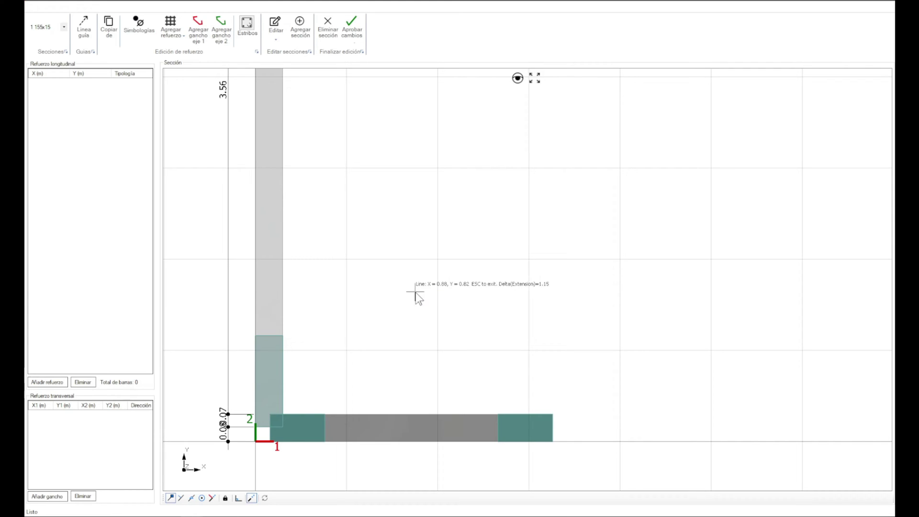
# Step: Check the gap at the wall corner by snapping a guide line start to the vertical wall's lower outer corner
pyautogui.scroll(4, 256, 453)
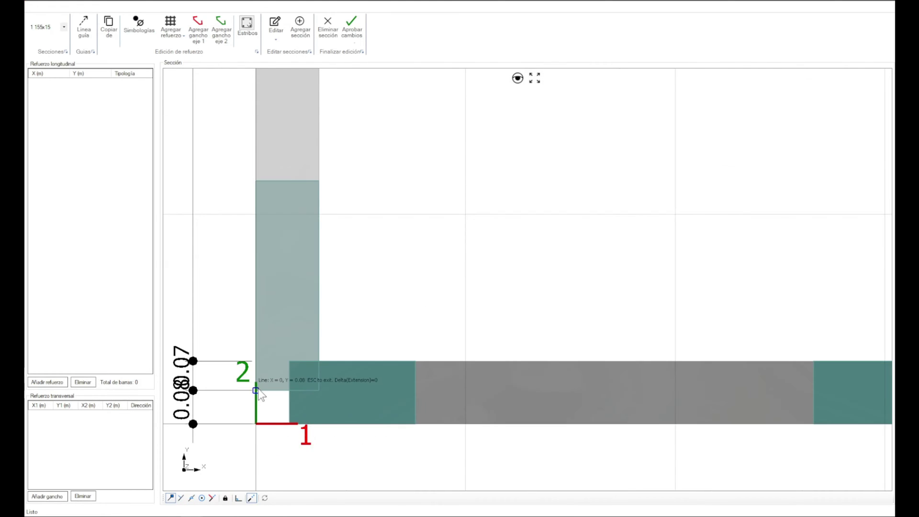
pyautogui.scroll(-2, 228, 425)
pyautogui.click(251, 498)
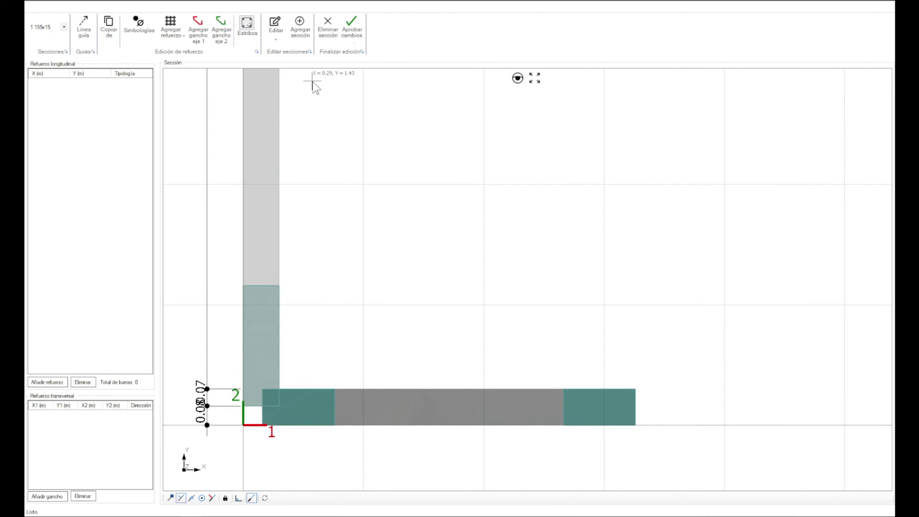
# Step: Set the base of all three sections of the horizontal wall element to 163 cm and apply the new dimensions
pyautogui.click(278, 32)
pyautogui.click(326, 63)
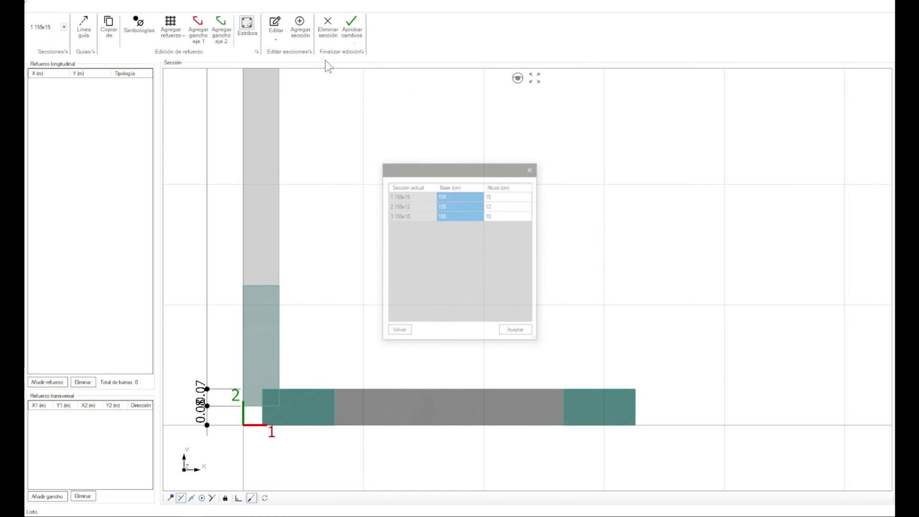
pyautogui.click(465, 195)
pyautogui.write('163')
pyautogui.press('Return')
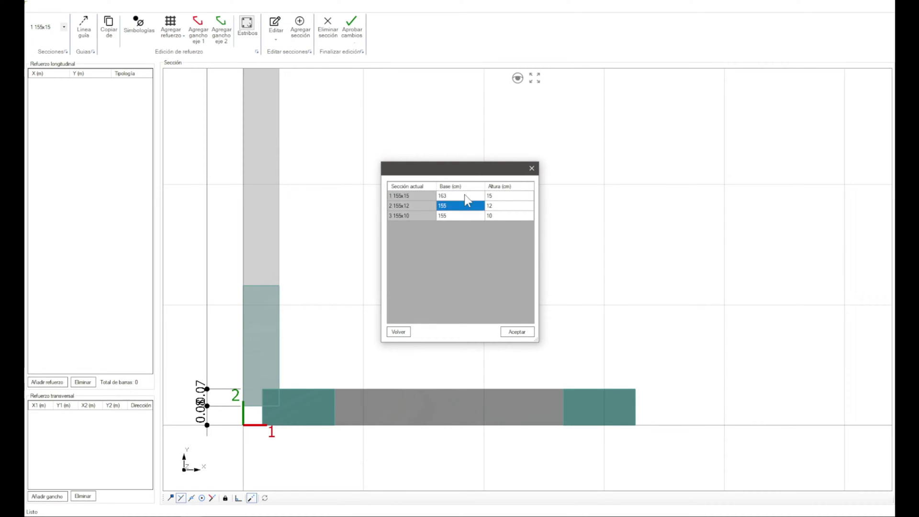
pyautogui.write('163')
pyautogui.press('Return')
pyautogui.write('163')
pyautogui.press('Return')
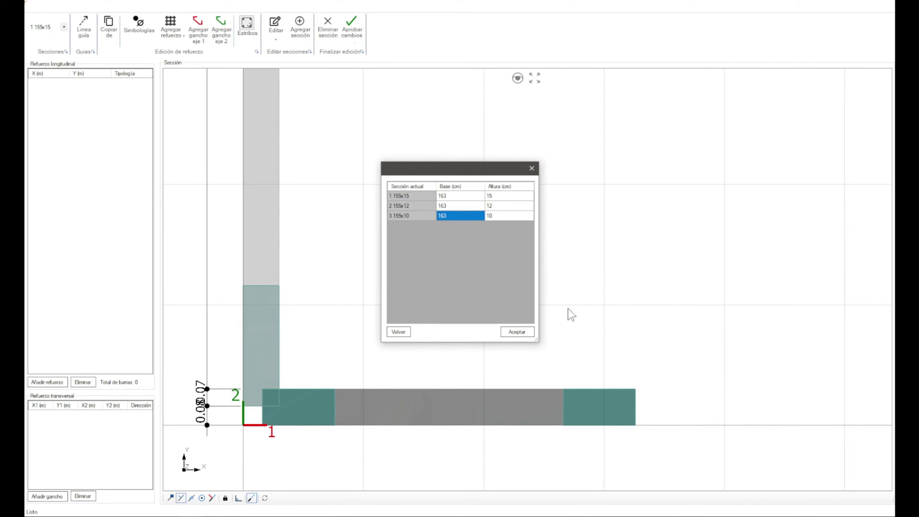
pyautogui.click(517, 333)
pyautogui.click(523, 290)
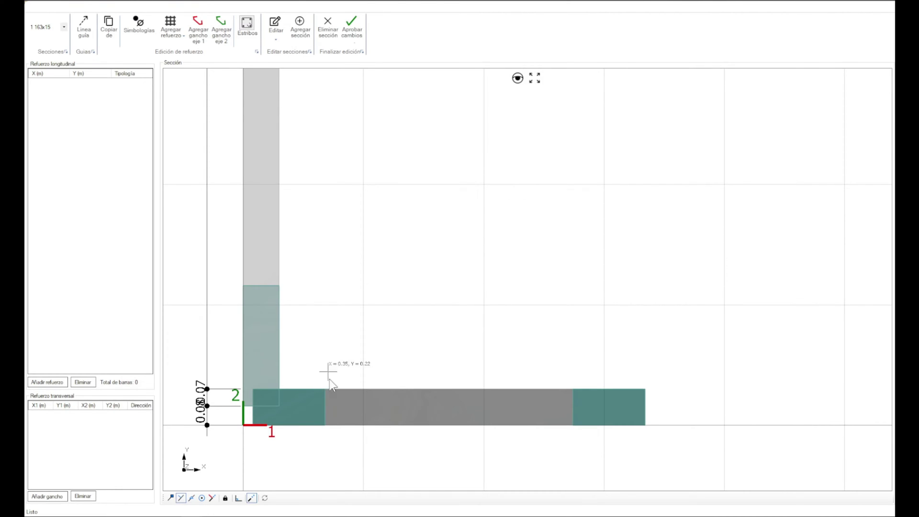
# Step: Start moving the horizontal wall element, taking its upper outer corner as the base point with endpoint snap
pyautogui.scroll(3, 237, 429)
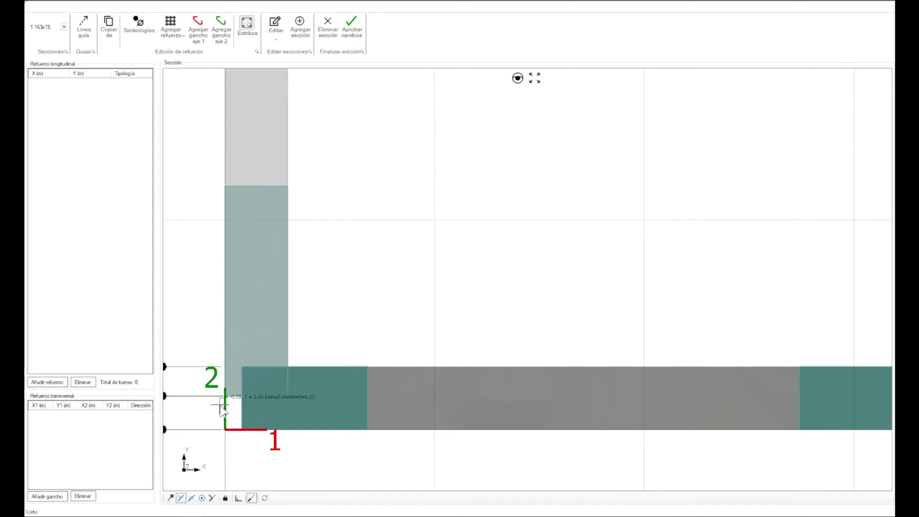
pyautogui.moveTo(229, 408); pyautogui.dragTo(286, 397, button='middle')
pyautogui.moveTo(545, 310); pyautogui.dragTo(469, 435)
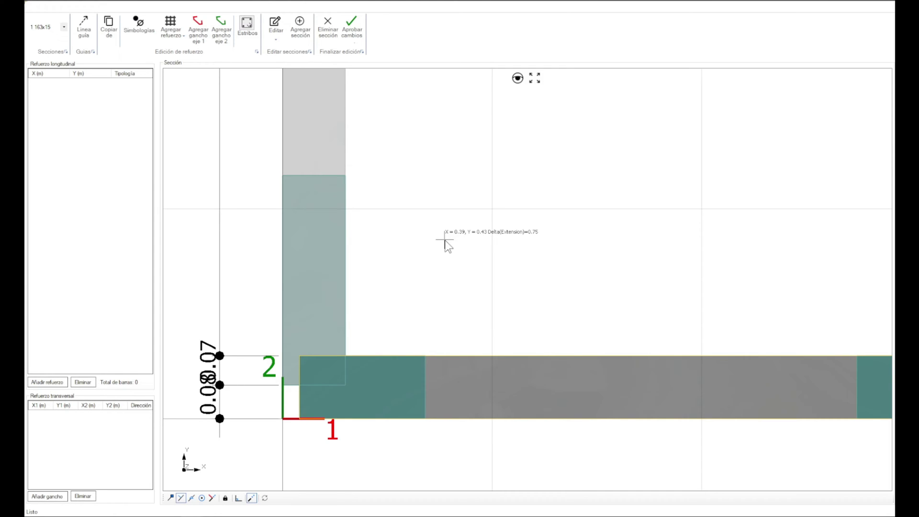
pyautogui.write('m')
pyautogui.press('Return')
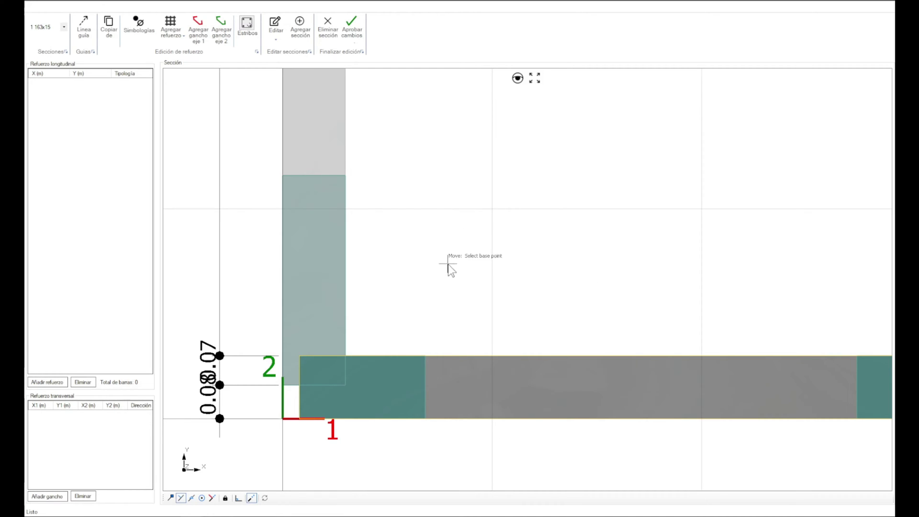
pyautogui.moveTo(450, 266); pyautogui.dragTo(435, 267, button='middle')
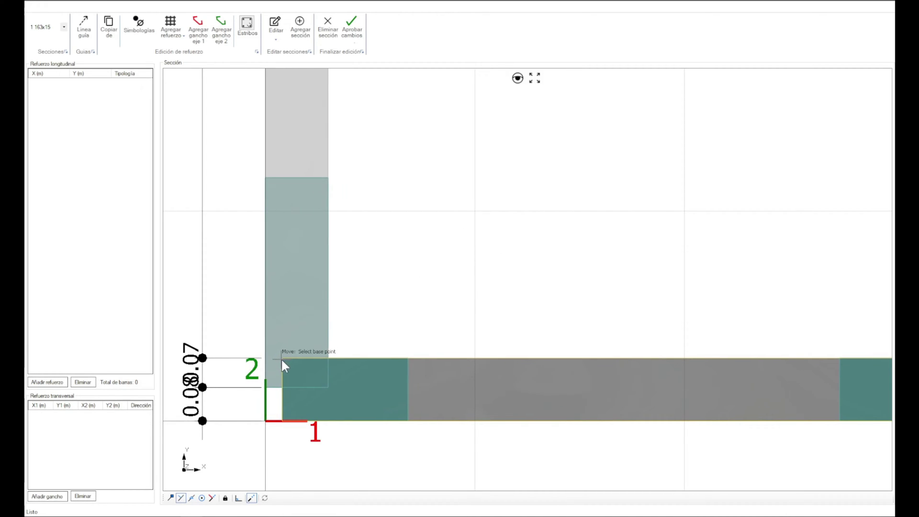
pyautogui.click(170, 498)
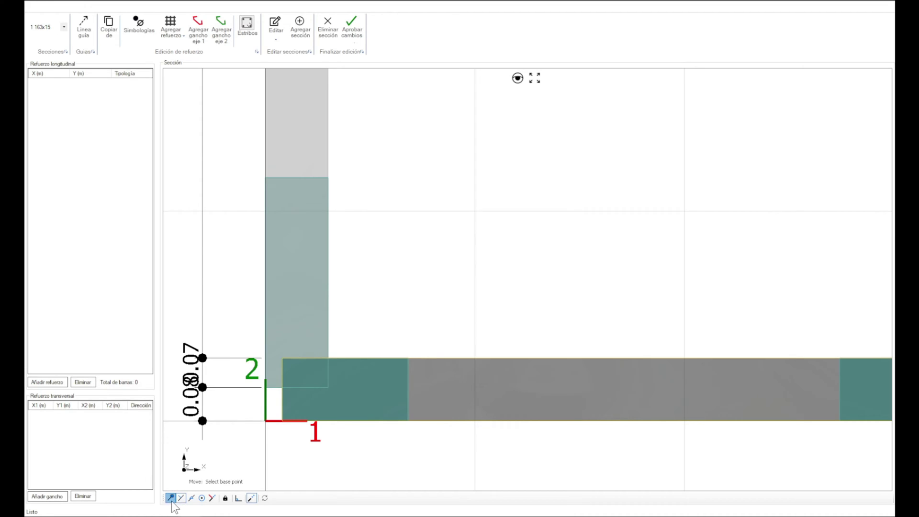
pyautogui.click(282, 358)
# Step: Place the horizontal wall element flush with the vertical wall's outer edge using perpendicular snap, and approve the changes
pyautogui.scroll(1, 283, 357)
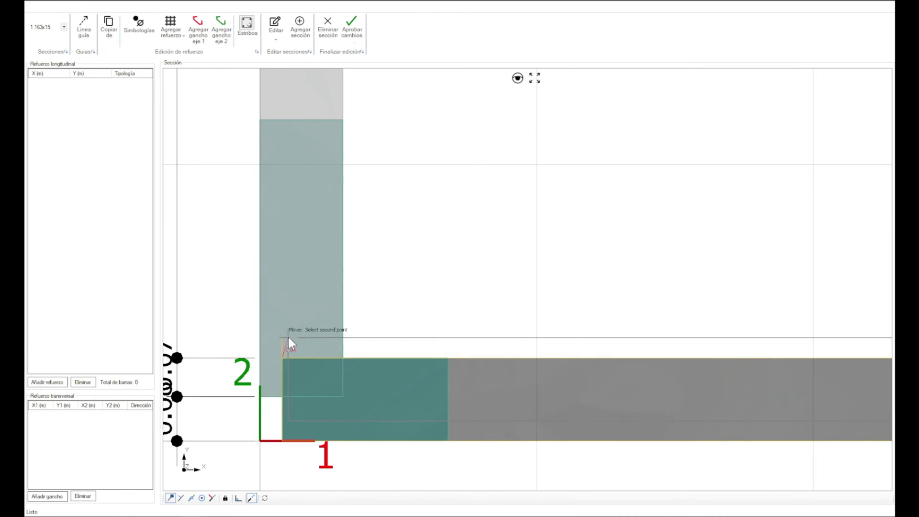
pyautogui.scroll(-2, 266, 341)
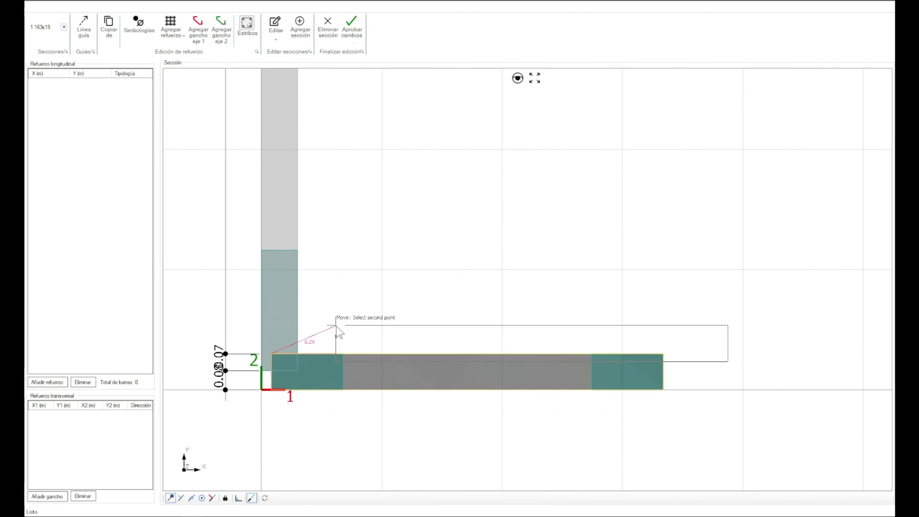
pyautogui.scroll(5, 278, 364)
pyautogui.moveTo(232, 415); pyautogui.dragTo(310, 372, button='middle')
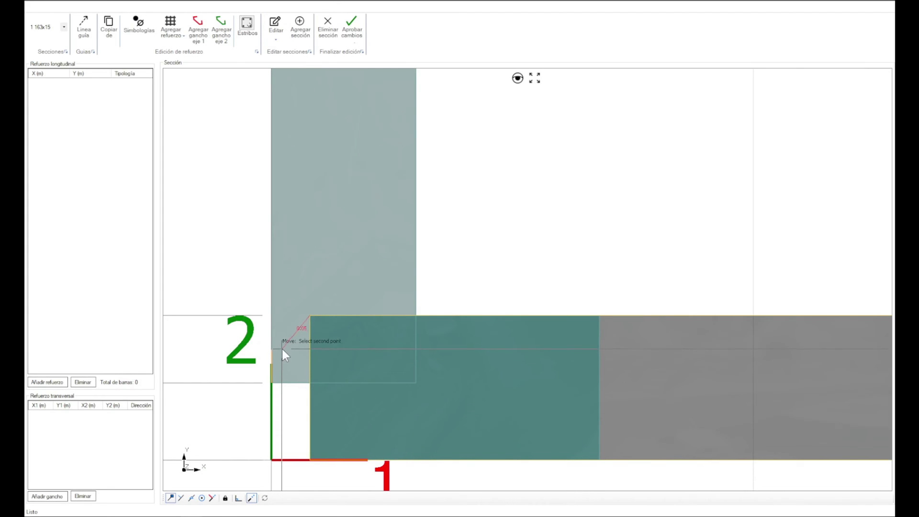
pyautogui.scroll(-3, 224, 422)
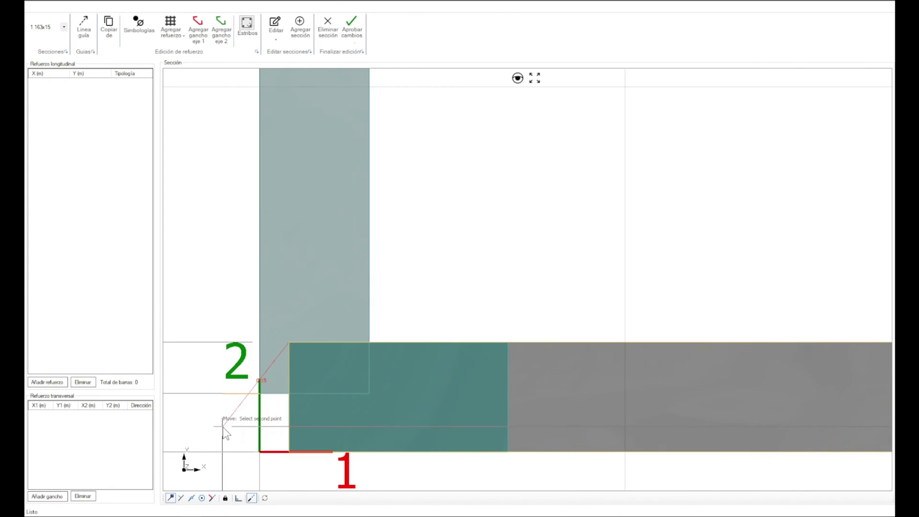
pyautogui.click(181, 498)
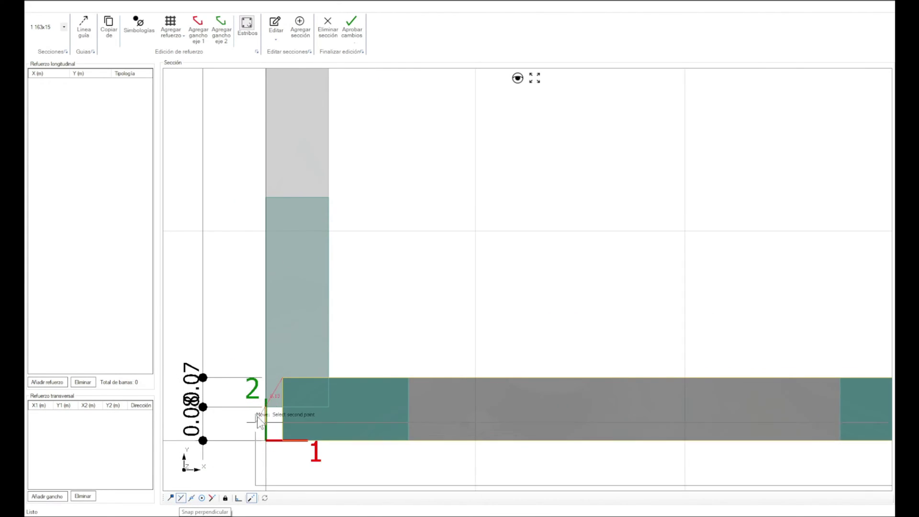
pyautogui.scroll(3, 264, 396)
pyautogui.scroll(-3, 248, 380)
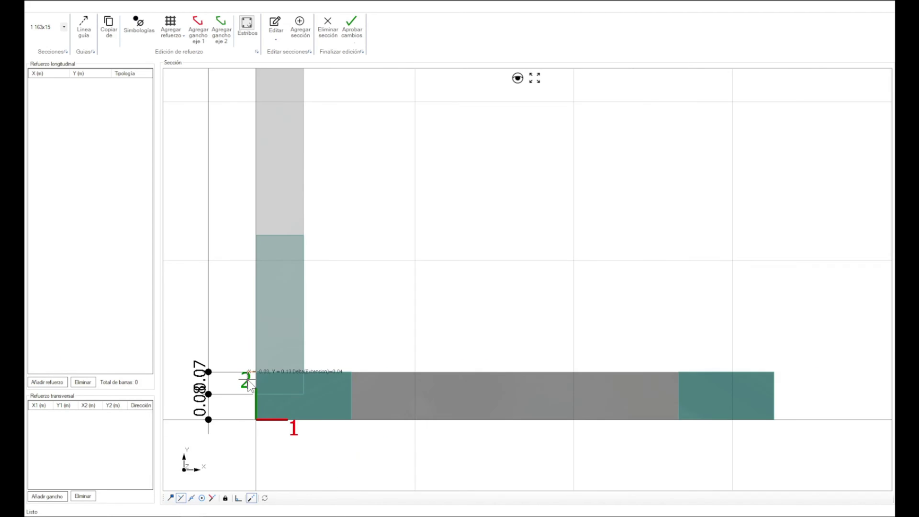
pyautogui.moveTo(421, 309); pyautogui.dragTo(389, 334, button='middle')
pyautogui.scroll(-3, 272, 420)
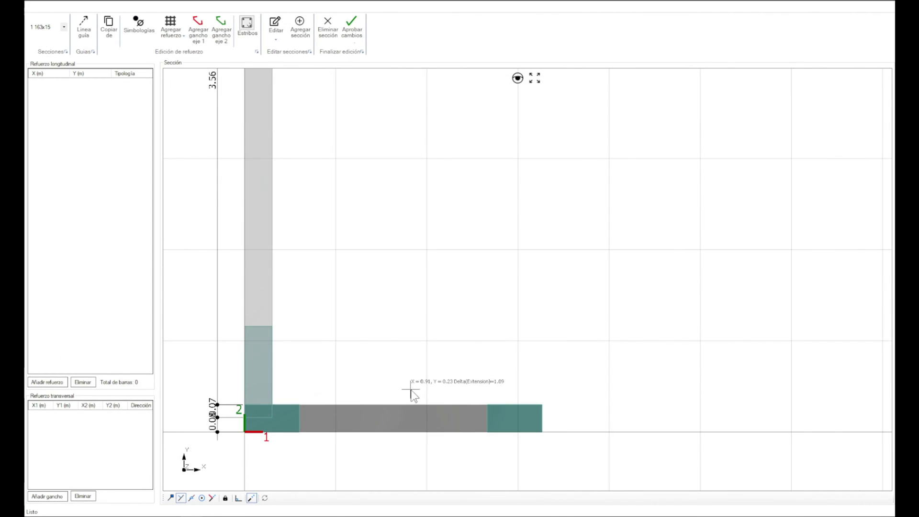
pyautogui.click(354, 30)
pyautogui.press('Return')
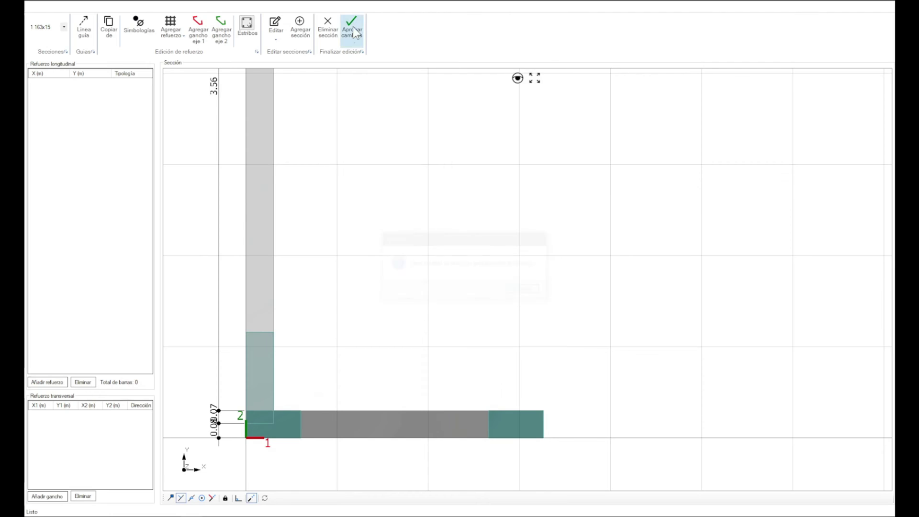
# Step: Switch the active element to the vertical wall
pyautogui.scroll(-3, 351, 316)
pyautogui.moveTo(375, 200)
pyautogui.mouseDown(button='middle')
pyautogui.moveTo(371, 297)
pyautogui.moveTo(391, 206)
pyautogui.mouseUp(button='middle')
pyautogui.moveTo(338, 268); pyautogui.dragTo(332, 281, button='middle')
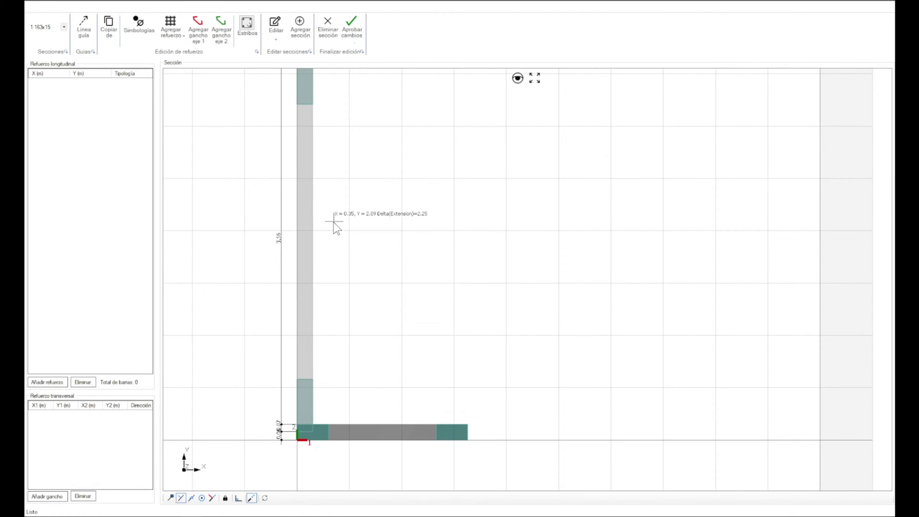
pyautogui.moveTo(314, 246); pyautogui.dragTo(301, 298)
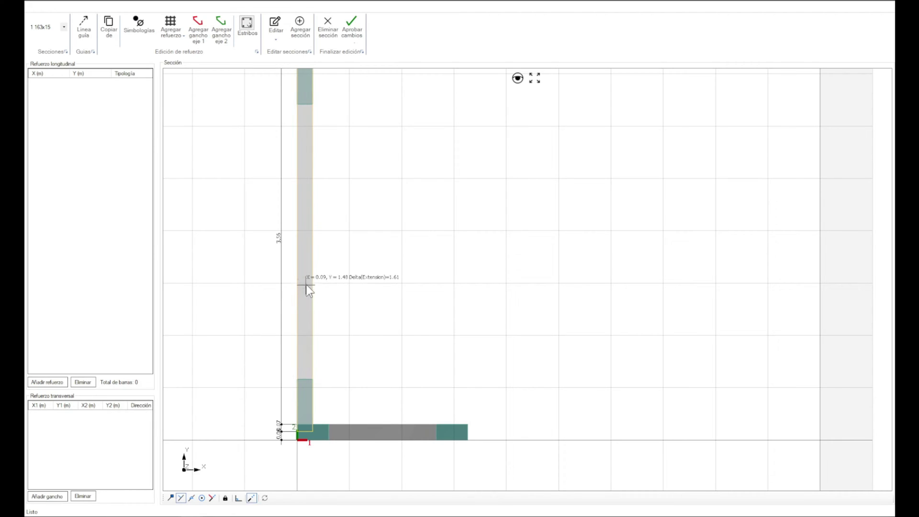
pyautogui.moveTo(309, 267); pyautogui.dragTo(307, 292, button='middle')
pyautogui.rightClick(306, 290)
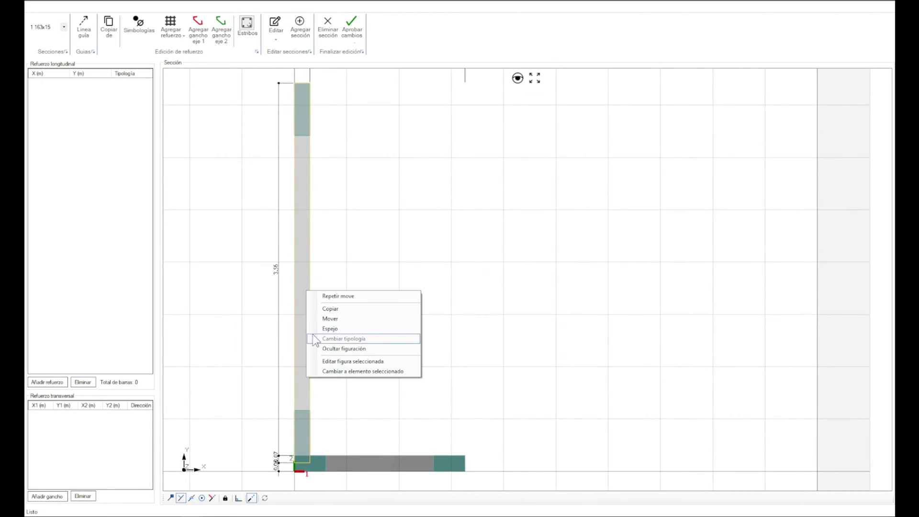
pyautogui.click(332, 372)
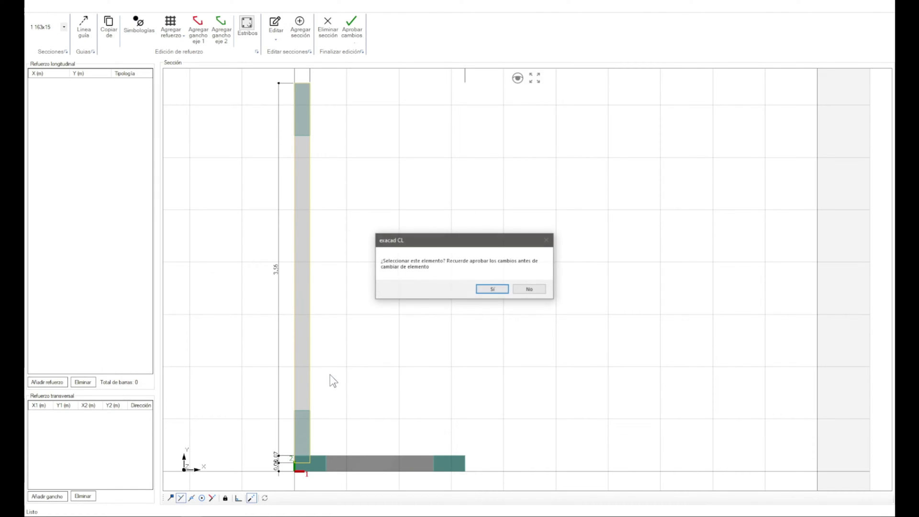
pyautogui.click(493, 288)
# Step: Measure the full wall length from the outer corner at the origin to the vertical element's upper outer corner
pyautogui.scroll(4, 320, 354)
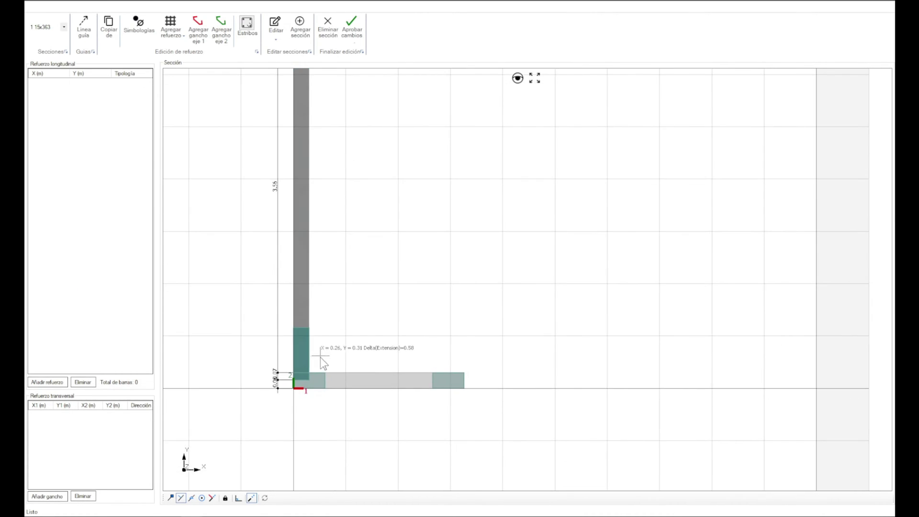
pyautogui.scroll(2, 301, 364)
pyautogui.scroll(-4, 318, 367)
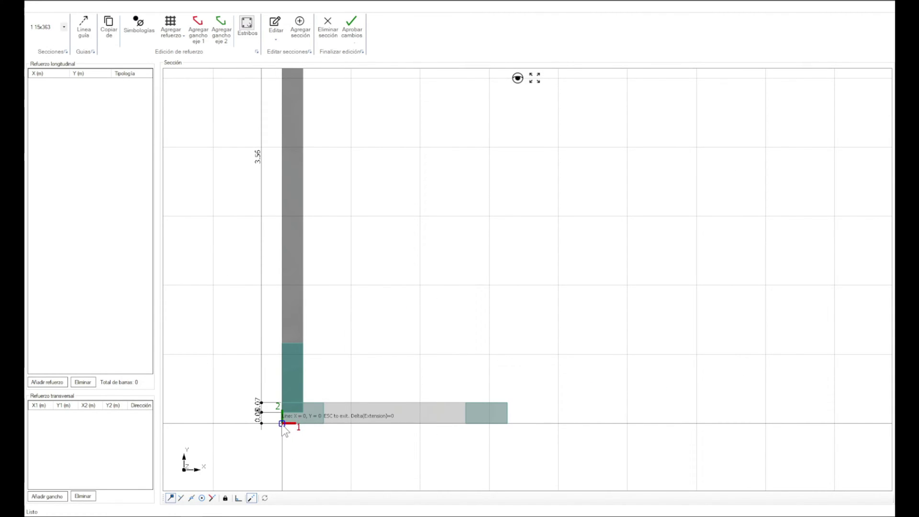
pyautogui.scroll(-2, 344, 432)
pyautogui.scroll(2, 280, 140)
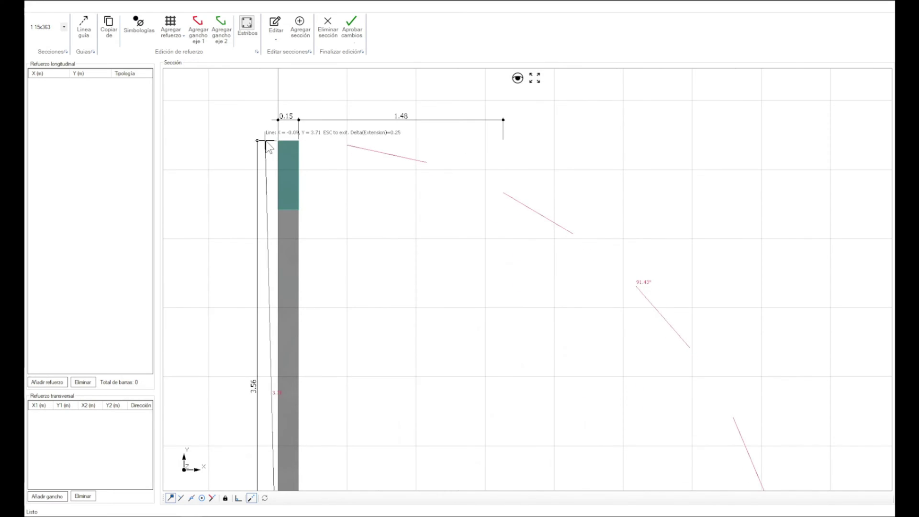
pyautogui.click(280, 141)
pyautogui.click(279, 141)
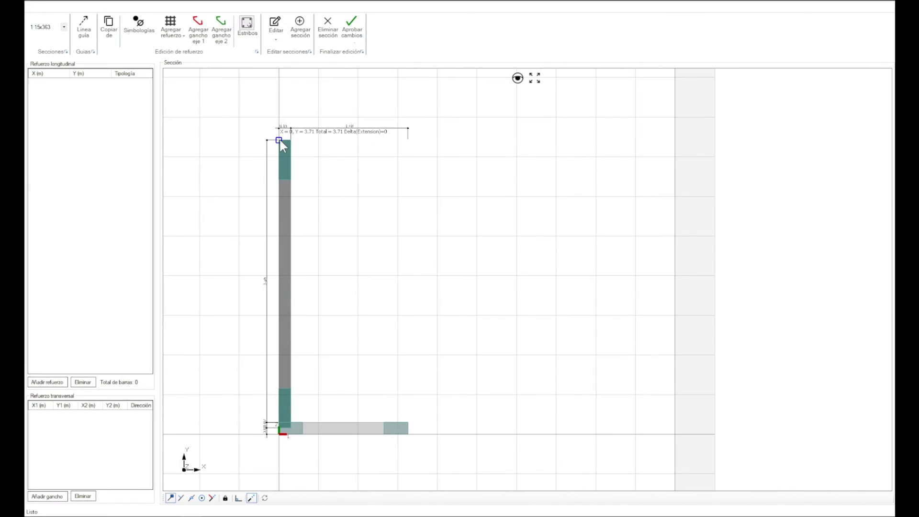
# Step: Set the height of all three sections of the vertical wall element to 371 cm and apply the new dimensions
pyautogui.click(273, 27)
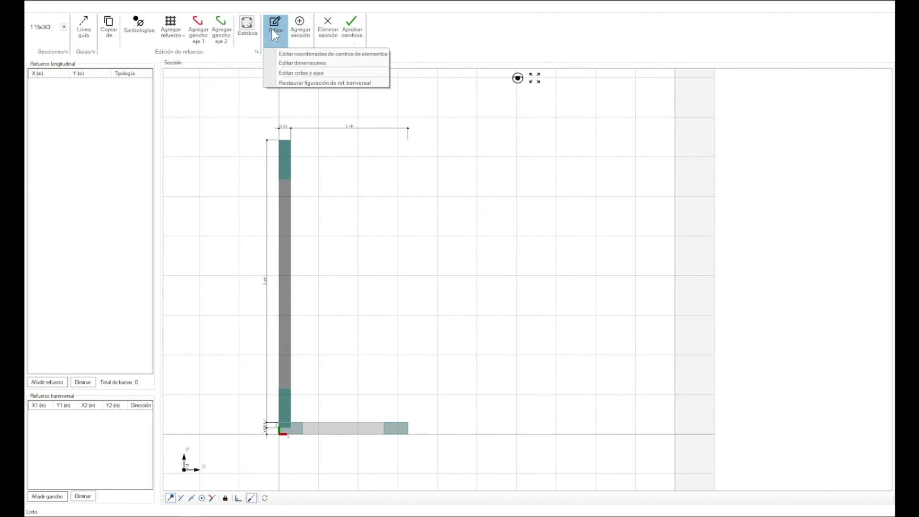
pyautogui.click(285, 63)
pyautogui.click(497, 198)
pyautogui.write('37')
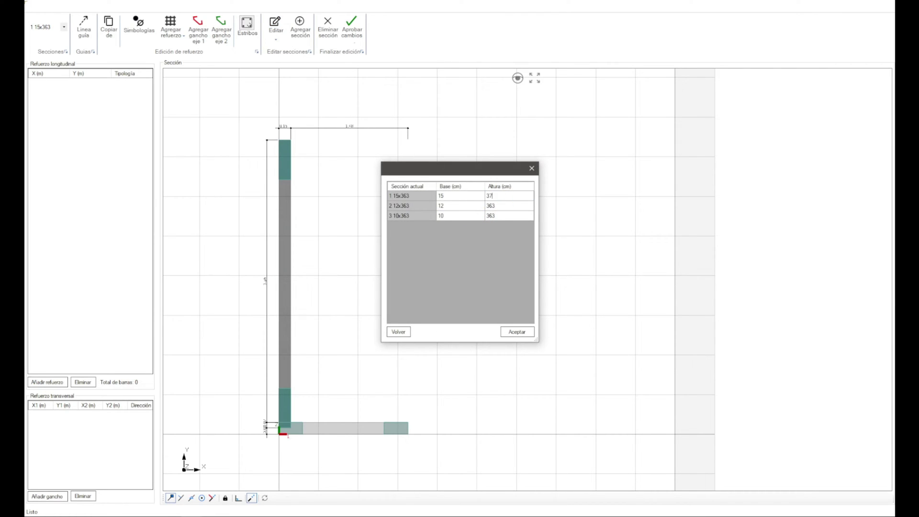
pyautogui.write('1')
pyautogui.click(494, 206)
pyautogui.write('371')
pyautogui.click(491, 216)
pyautogui.write('37')
pyautogui.click(520, 332)
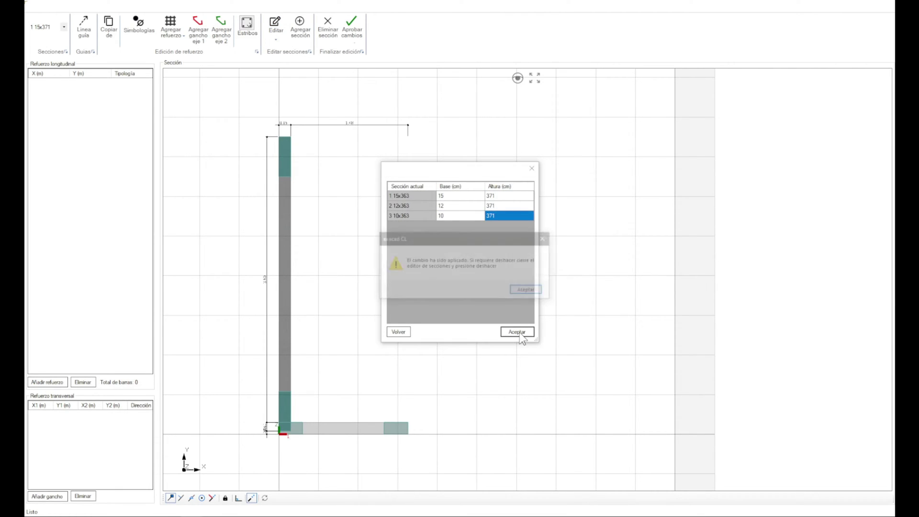
pyautogui.click(522, 286)
# Step: Move the vertical wall element by its lower outer corner onto the origin at the horizontal wall's outer corner
pyautogui.scroll(5, 276, 448)
pyautogui.moveTo(384, 288); pyautogui.dragTo(319, 327)
pyautogui.rightClick(381, 265)
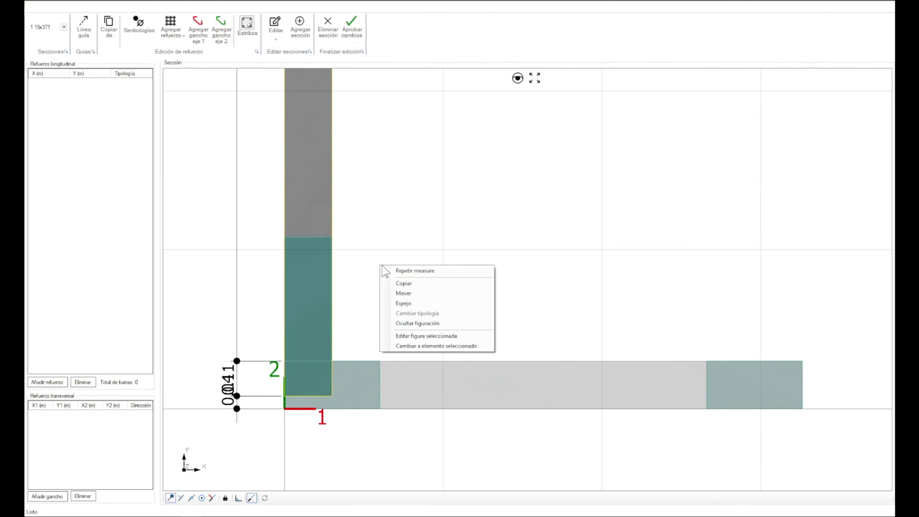
pyautogui.click(402, 294)
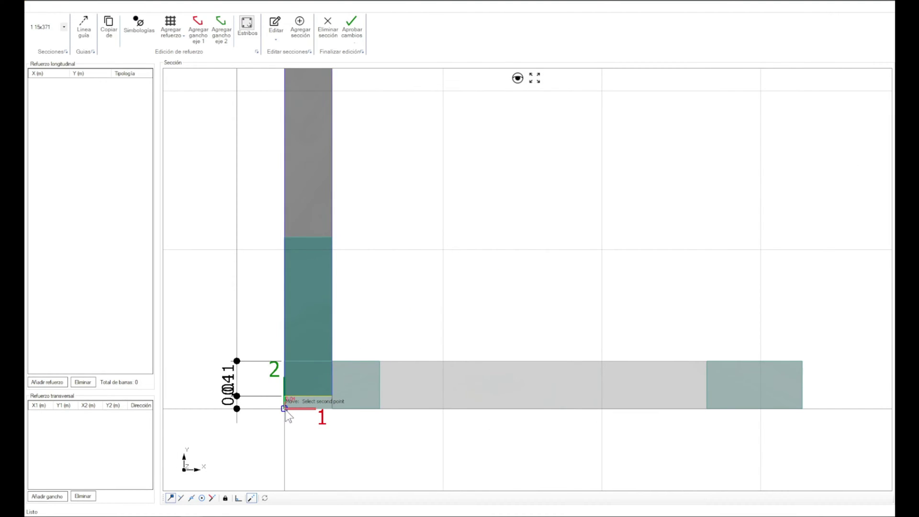
pyautogui.click(285, 396)
pyautogui.scroll(-5, 338, 421)
pyautogui.scroll(6, 310, 422)
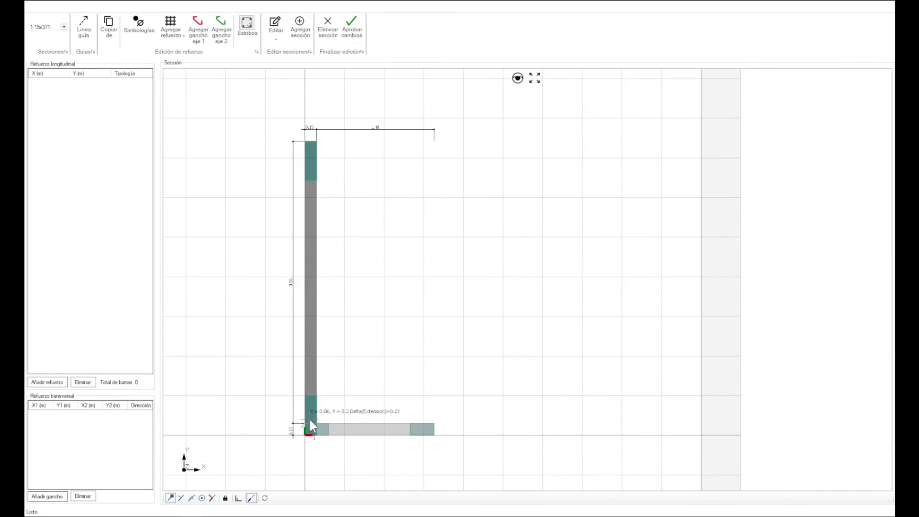
pyautogui.scroll(-5, 335, 402)
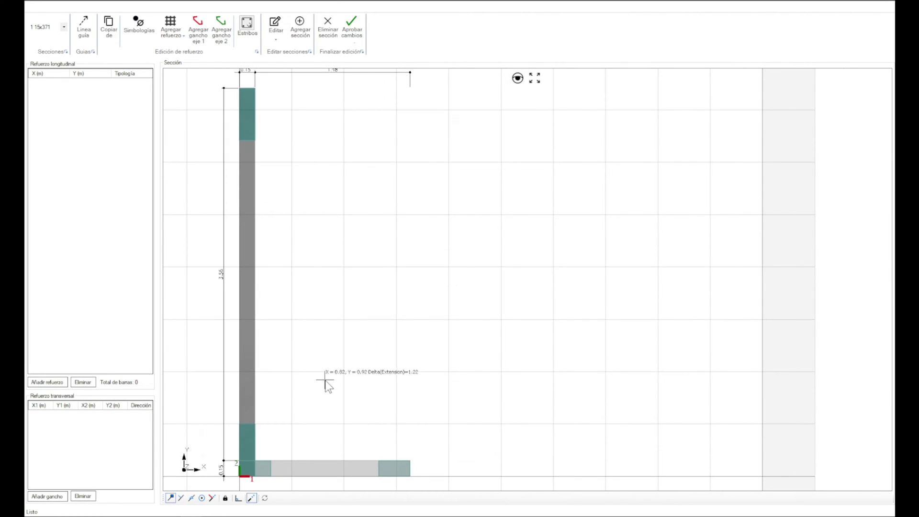
pyautogui.scroll(-1, 343, 357)
pyautogui.scroll(1, 343, 347)
pyautogui.moveTo(462, 271)
pyautogui.mouseDown(button='middle')
pyautogui.moveTo(478, 269)
pyautogui.moveTo(482, 280)
pyautogui.mouseUp(button='middle')
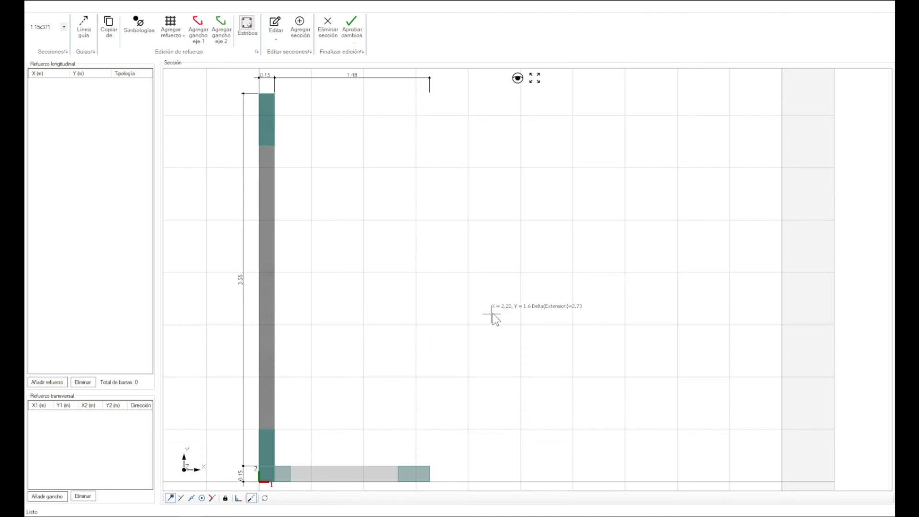
pyautogui.moveTo(466, 277); pyautogui.dragTo(447, 273, button='middle')
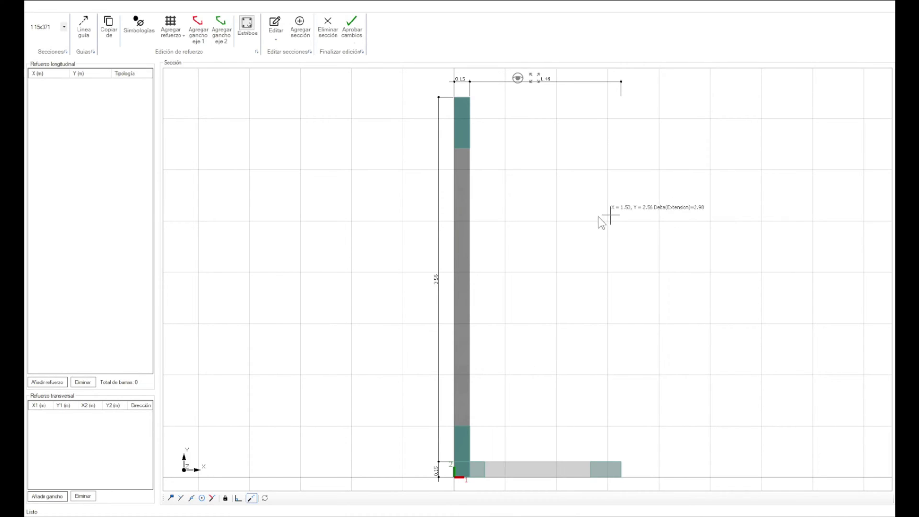
pyautogui.moveTo(598, 218); pyautogui.dragTo(441, 218, button='middle')
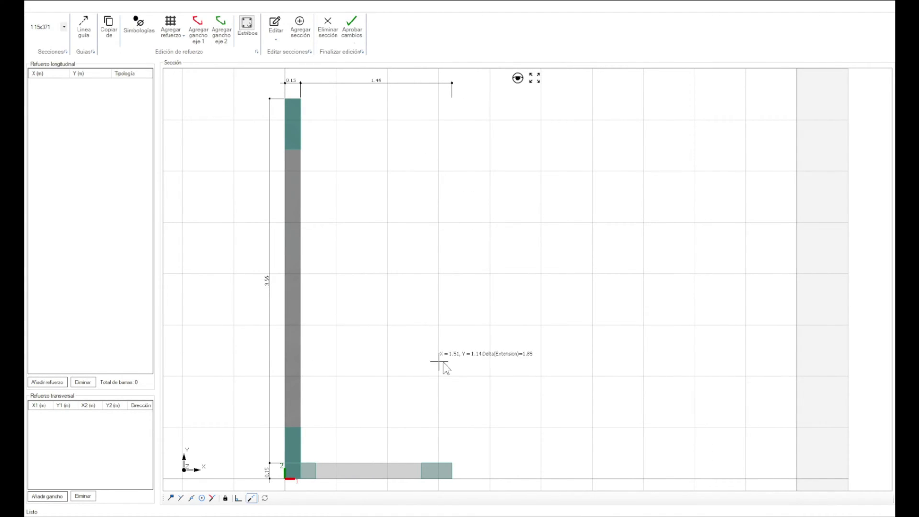
pyautogui.moveTo(486, 349); pyautogui.dragTo(492, 329, button='middle')
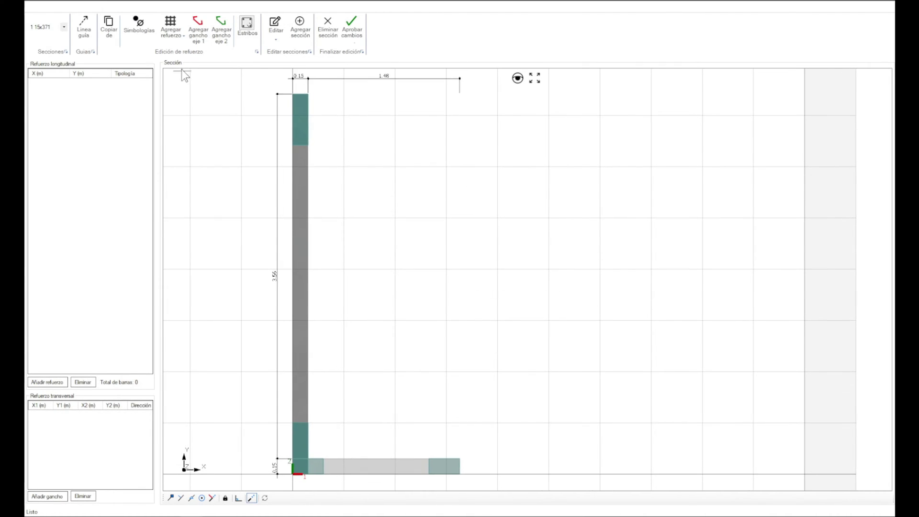
# Step: Add a reinforcement bar array of 20 rows and 2 columns with typology 1 to the vertical wall element
pyautogui.click(177, 32)
pyautogui.click(196, 61)
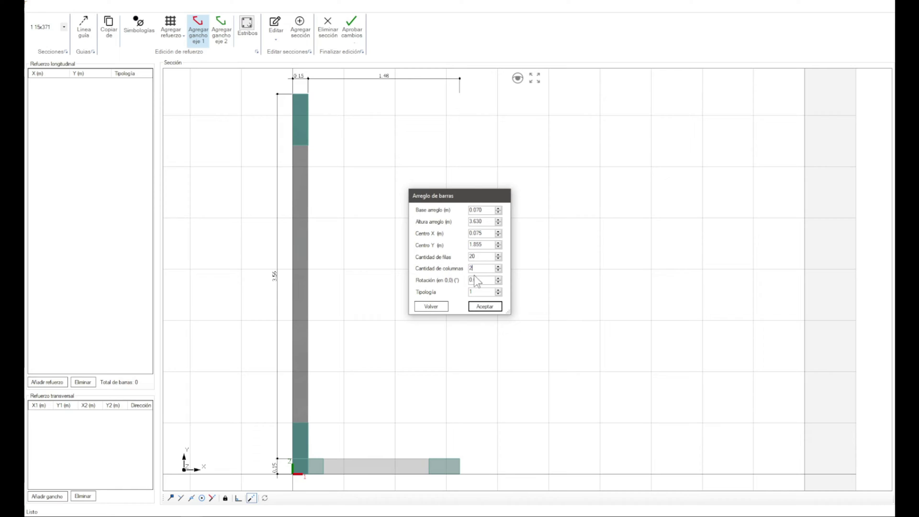
pyautogui.click(485, 306)
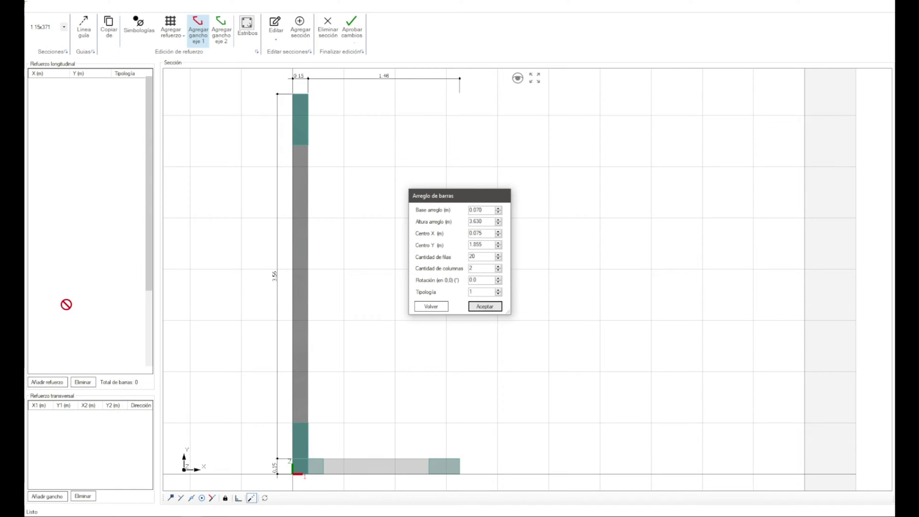
# Step: Assign the backslash-crossed circle as the bar symbol for typology 1 and apply it
pyautogui.click(153, 42)
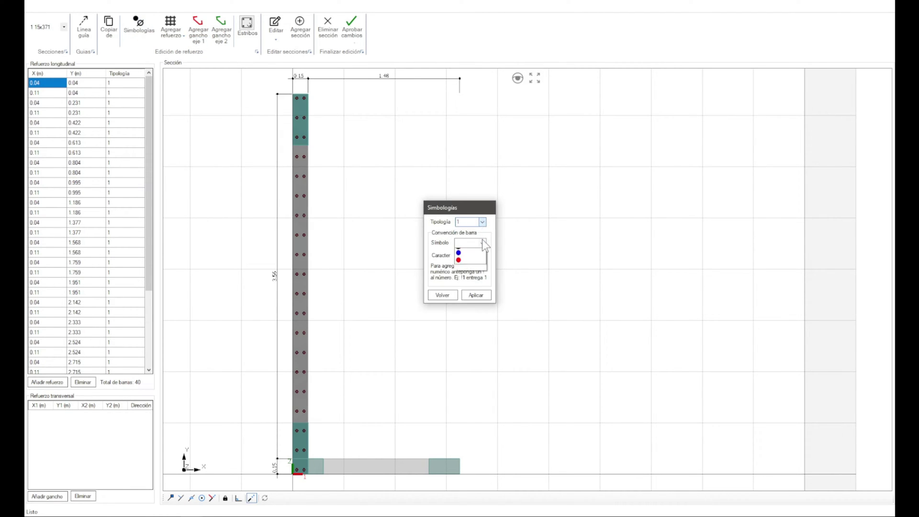
pyautogui.click(462, 257)
pyautogui.click(468, 245)
pyautogui.click(475, 292)
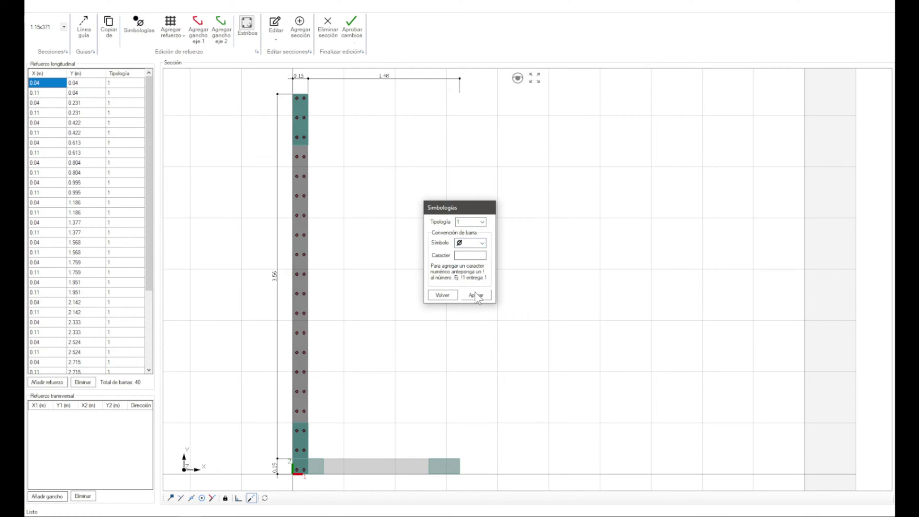
pyautogui.click(443, 295)
# Step: Mirror the two lowest bars of the vertical wall element about the horizontal element's mid-thickness axis, using midpoint snapping
pyautogui.scroll(5, 383, 345)
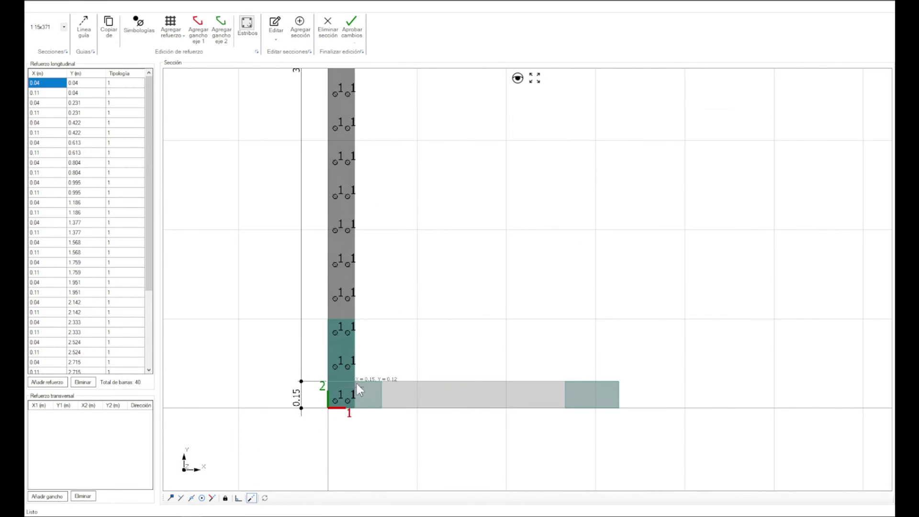
pyautogui.moveTo(431, 278); pyautogui.dragTo(363, 213, button='middle')
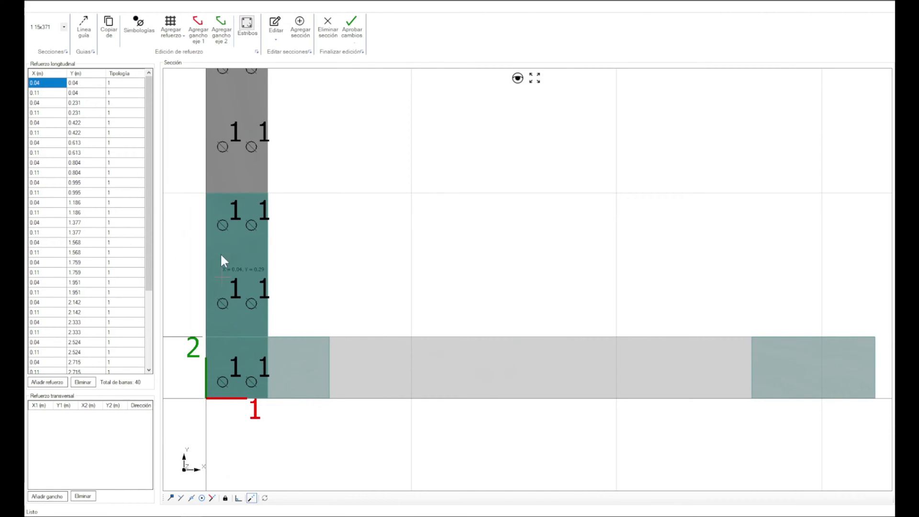
pyautogui.moveTo(248, 366); pyautogui.dragTo(324, 400, button='middle')
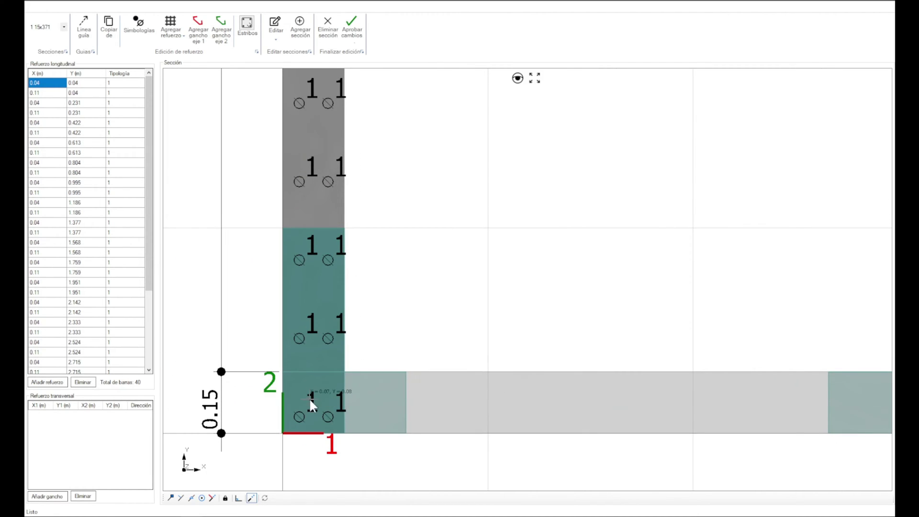
pyautogui.moveTo(533, 404); pyautogui.dragTo(463, 393, button='middle')
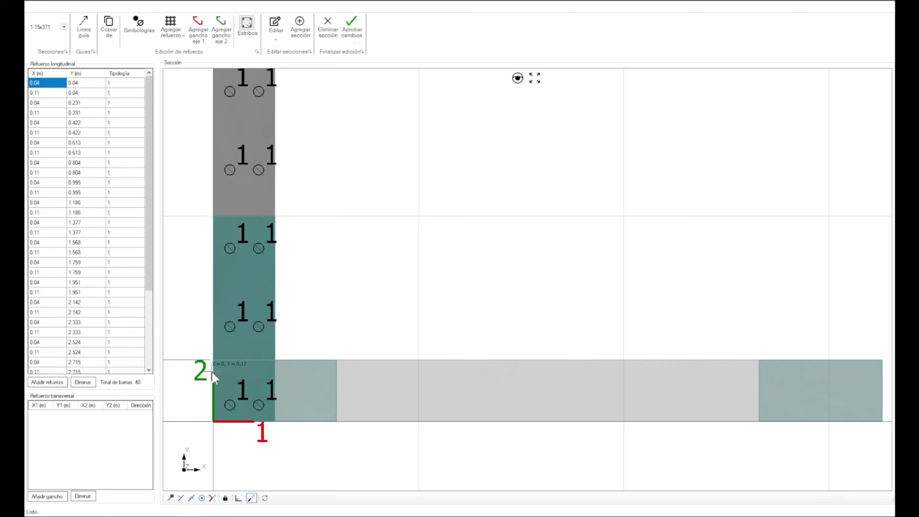
pyautogui.moveTo(227, 373); pyautogui.dragTo(324, 361, button='middle')
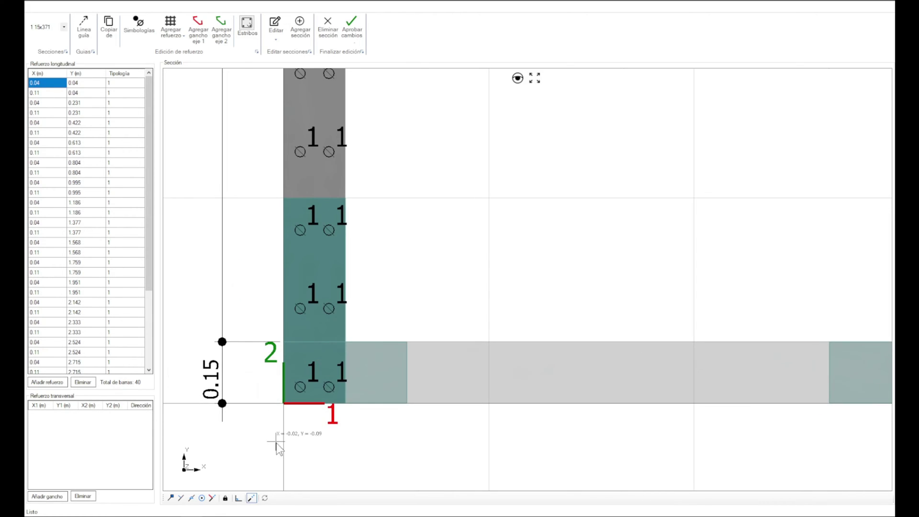
pyautogui.moveTo(257, 433); pyautogui.dragTo(372, 378)
pyautogui.moveTo(376, 454); pyautogui.dragTo(334, 458, button='middle')
pyautogui.rightClick(302, 429)
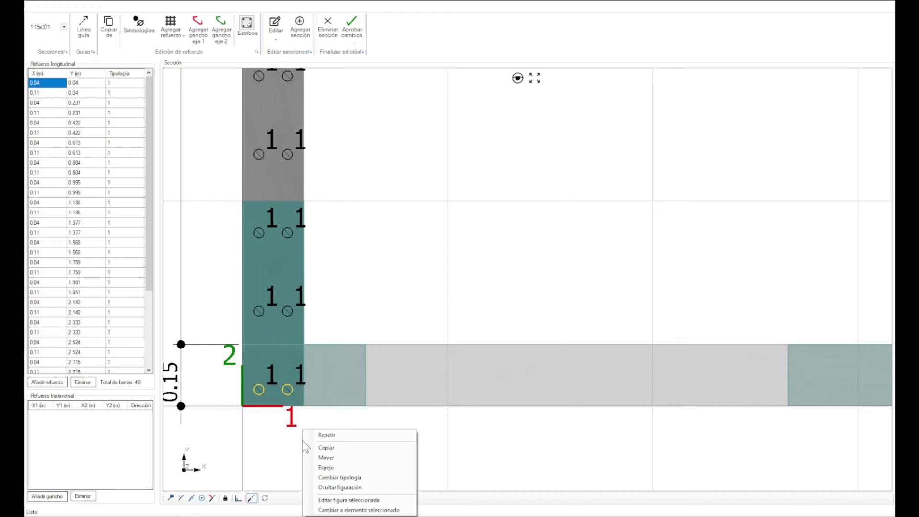
pyautogui.click(335, 467)
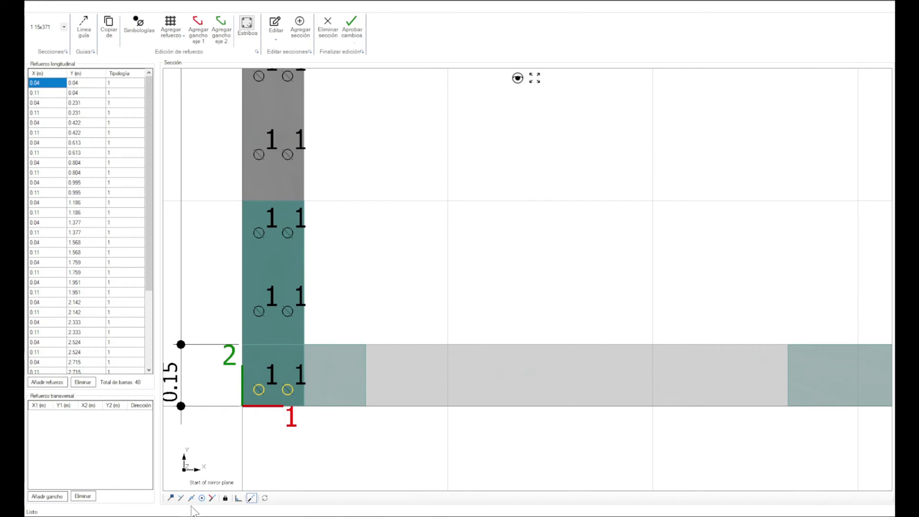
pyautogui.click(191, 500)
pyautogui.click(243, 375)
pyautogui.scroll(-3, 244, 368)
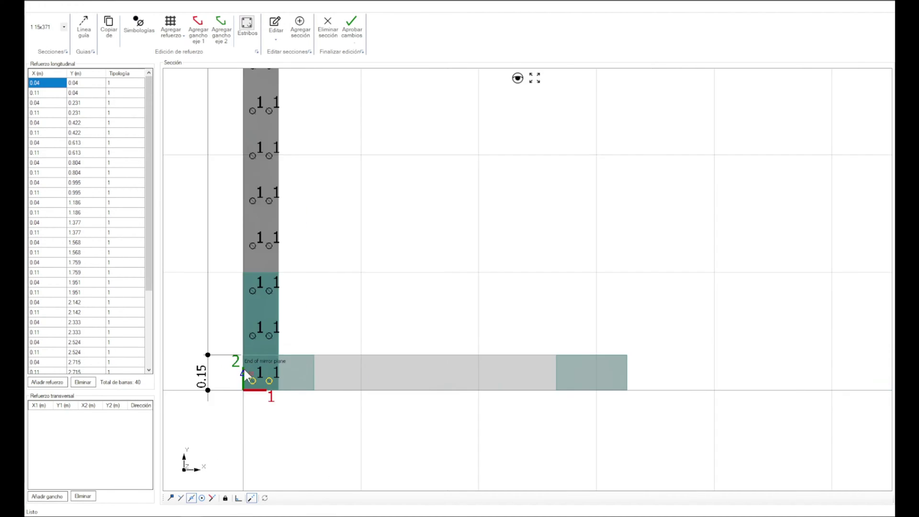
pyautogui.click(628, 373)
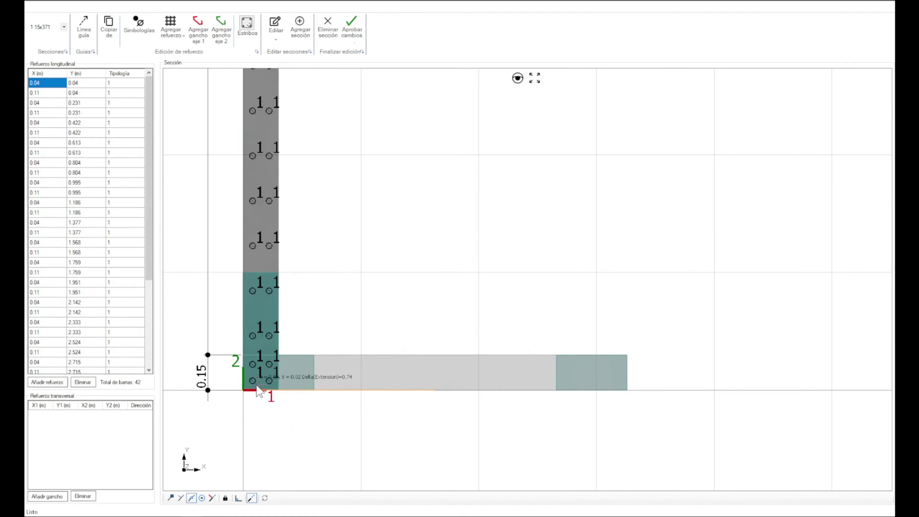
# Step: Mirror the two added lower bars to the vertical element's upper end about its mid-height axis
pyautogui.scroll(3, 245, 381)
pyautogui.moveTo(422, 282); pyautogui.dragTo(429, 307, button='middle')
pyautogui.scroll(-1, 310, 424)
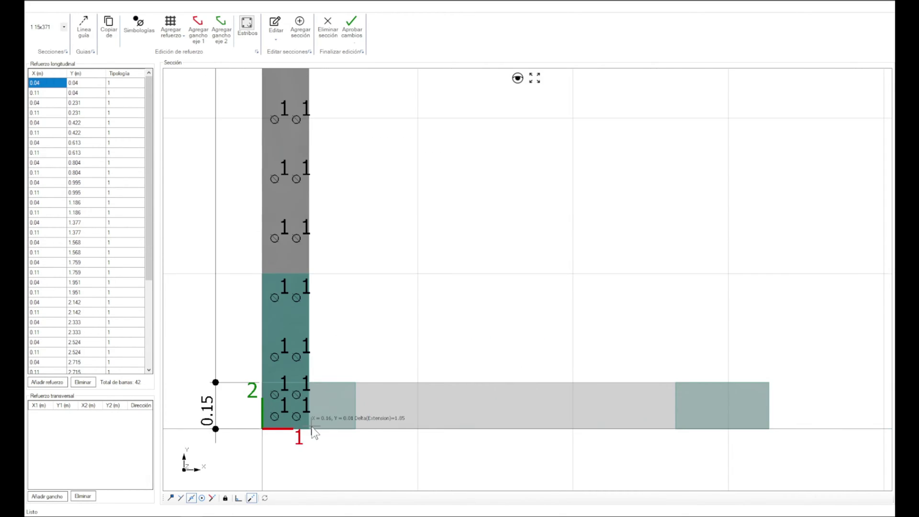
pyautogui.scroll(1, 260, 412)
pyautogui.moveTo(240, 403); pyautogui.dragTo(366, 354)
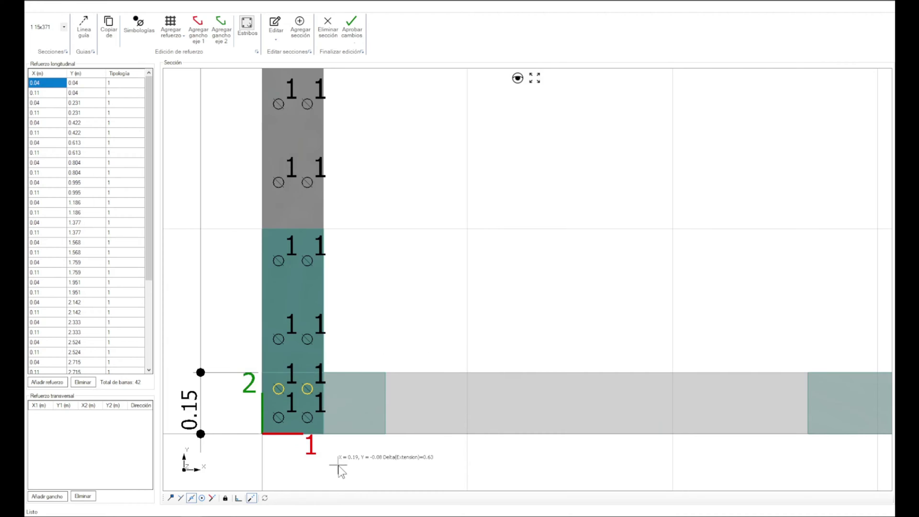
pyautogui.scroll(-3, 368, 455)
pyautogui.scroll(2, 338, 452)
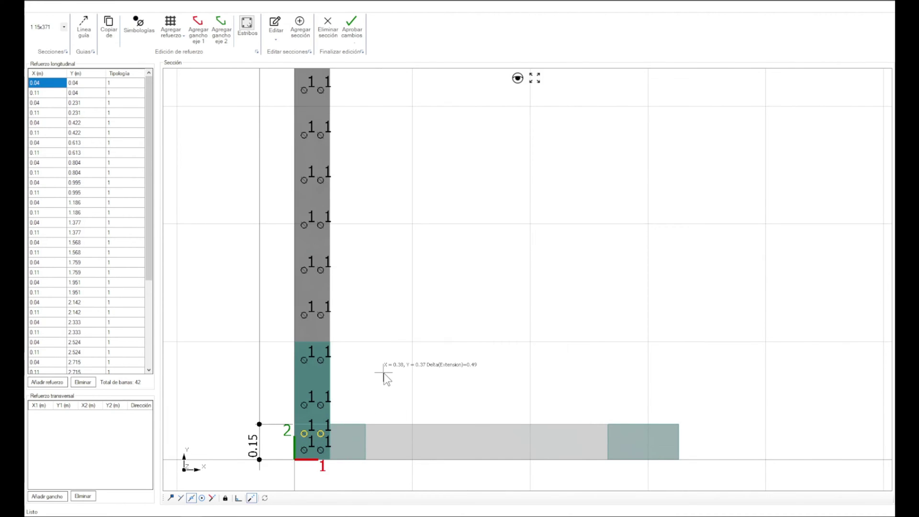
pyautogui.press('m')
pyautogui.scroll(-3, 375, 421)
pyautogui.moveTo(376, 211); pyautogui.dragTo(360, 291, button='middle')
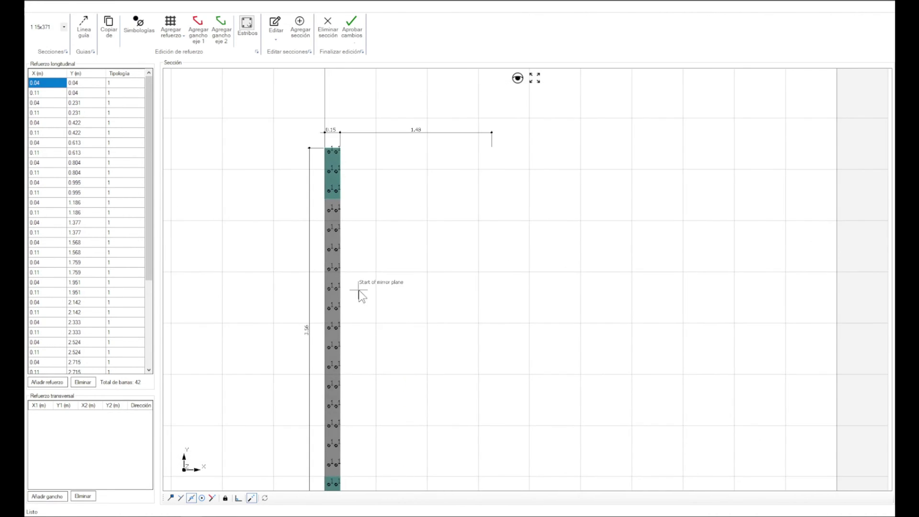
pyautogui.scroll(2, 358, 289)
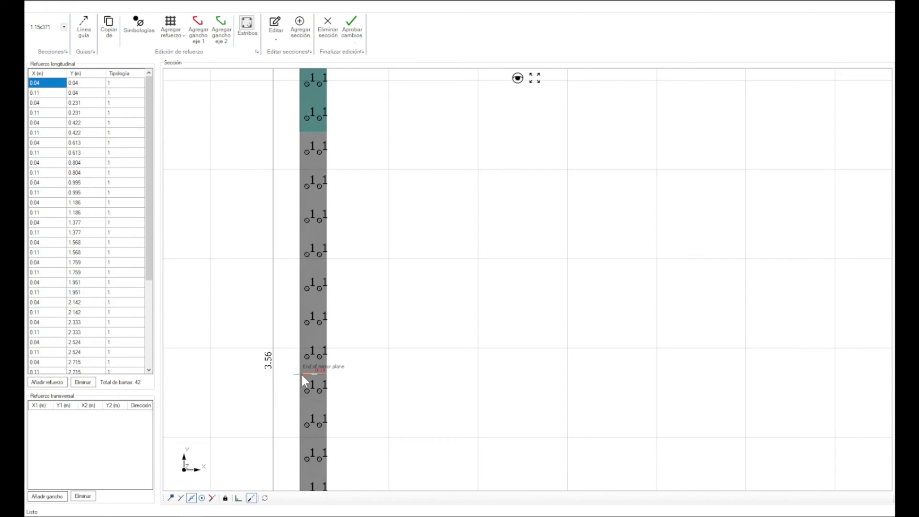
pyautogui.click(300, 375)
# Step: Examine the bar layout at both ends of the vertical element and at the corner with the horizontal element
pyautogui.scroll(-2, 343, 250)
pyautogui.scroll(3, 347, 187)
pyautogui.scroll(-3, 345, 318)
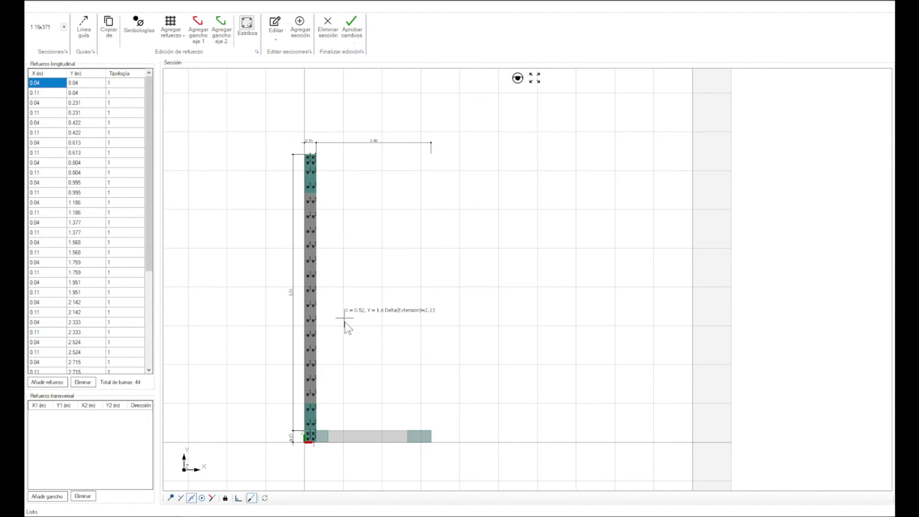
pyautogui.scroll(5, 321, 422)
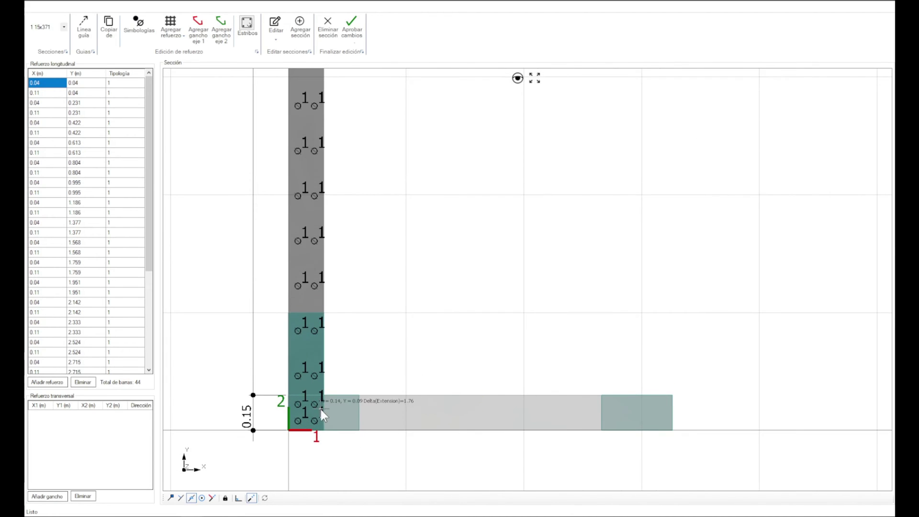
pyautogui.scroll(-2, 345, 412)
pyautogui.scroll(-1, 404, 340)
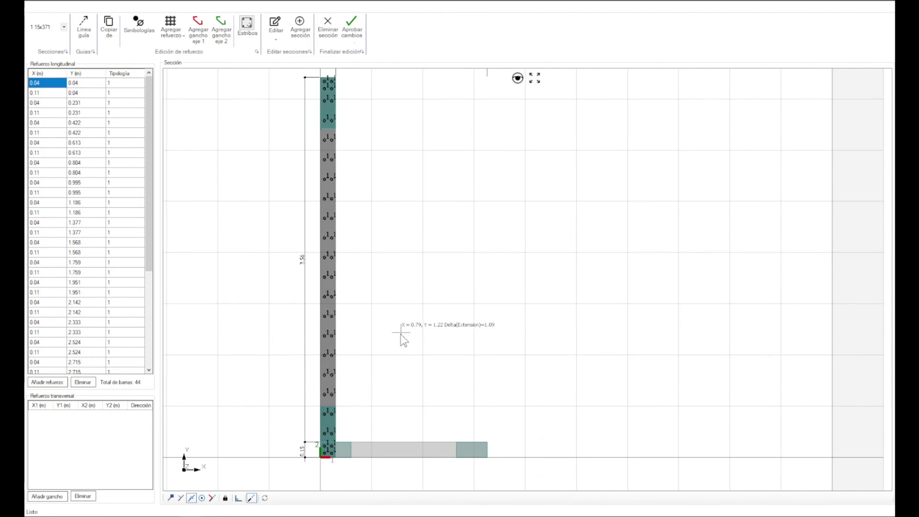
pyautogui.moveTo(430, 229); pyautogui.dragTo(419, 257, button='middle')
pyautogui.moveTo(327, 420); pyautogui.dragTo(338, 327, button='middle')
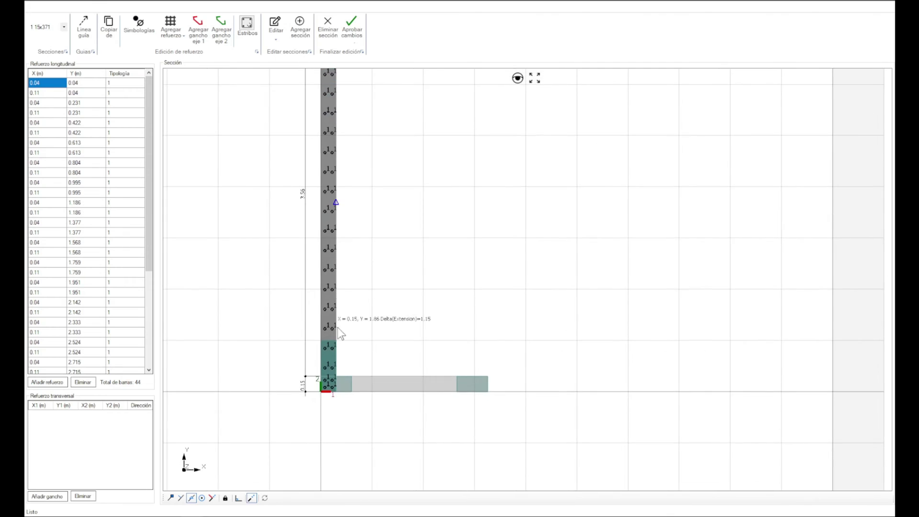
pyautogui.scroll(3, 338, 381)
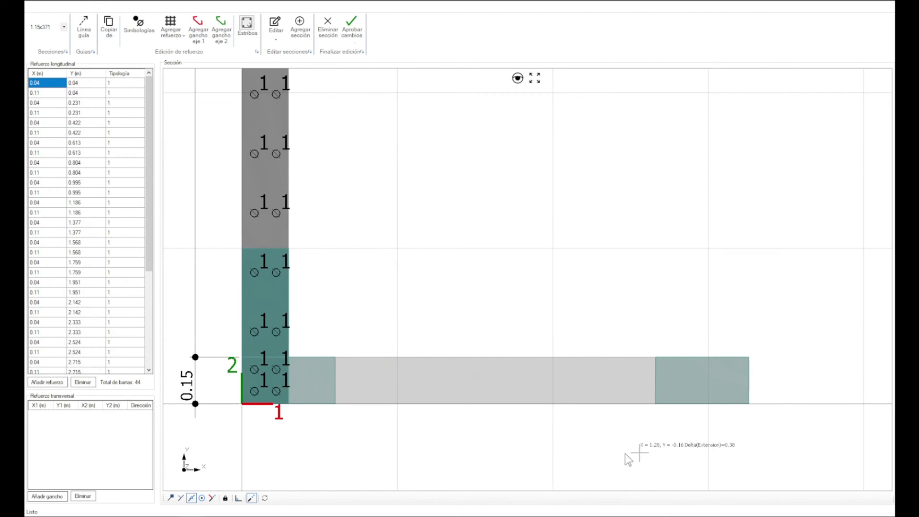
pyautogui.scroll(-2, 311, 421)
pyautogui.moveTo(445, 281); pyautogui.dragTo(443, 300, button='middle')
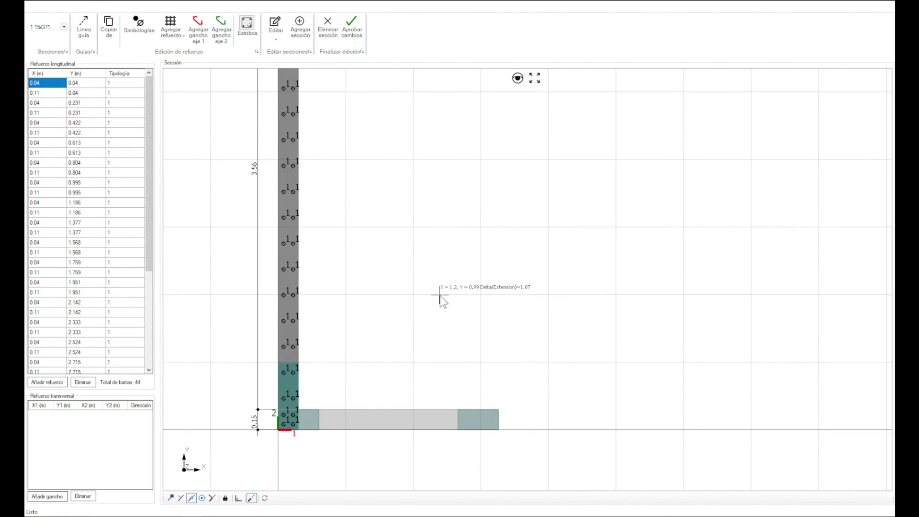
# Step: Change the bars in the vertical element's central web to typology 2
pyautogui.moveTo(364, 235); pyautogui.dragTo(426, 346, button='middle')
pyautogui.scroll(-2, 404, 393)
pyautogui.moveTo(372, 436); pyautogui.dragTo(423, 233)
pyautogui.rightClick(418, 266)
pyautogui.click(455, 314)
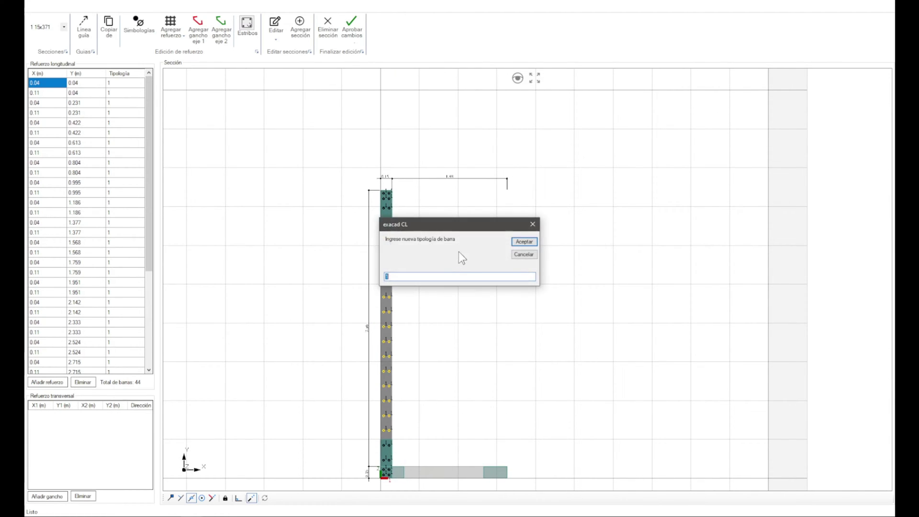
pyautogui.click(524, 241)
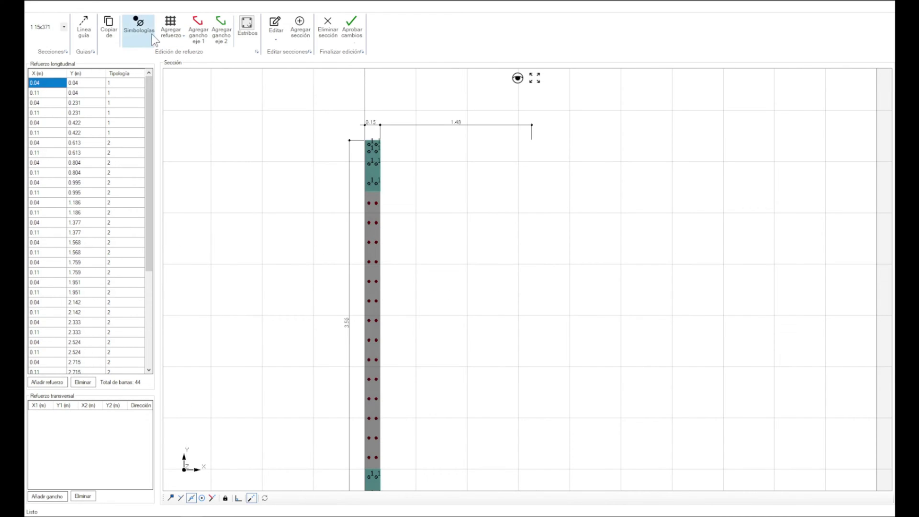
# Step: Assign the forward-slash-crossed circle as the bar symbol for typology 2 and apply it
pyautogui.click(138, 24)
pyautogui.click(471, 237)
pyautogui.click(483, 243)
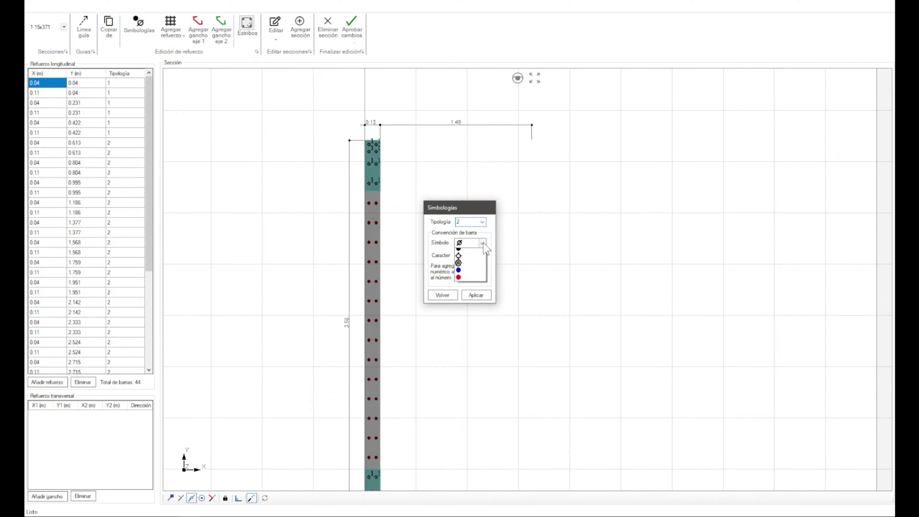
pyautogui.click(465, 260)
pyautogui.click(476, 296)
pyautogui.click(444, 296)
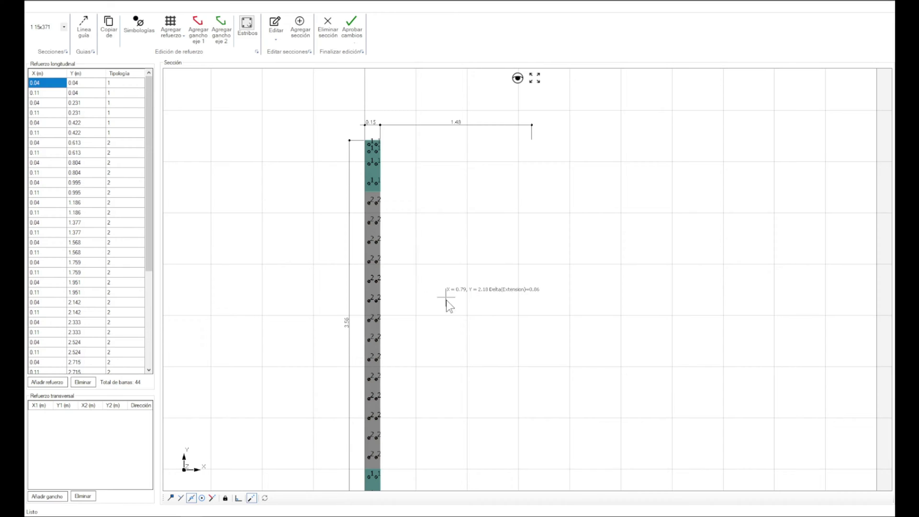
# Step: Examine the typology 1 and 2 bars along the vertical element and around the lower corner
pyautogui.scroll(3, 460, 314)
pyautogui.moveTo(462, 316)
pyautogui.mouseDown(button='middle')
pyautogui.moveTo(443, 266)
pyautogui.moveTo(423, 116)
pyautogui.moveTo(418, 153)
pyautogui.moveTo(381, 169)
pyautogui.mouseUp(button='middle')
pyautogui.click(353, 32)
pyautogui.press('Return')
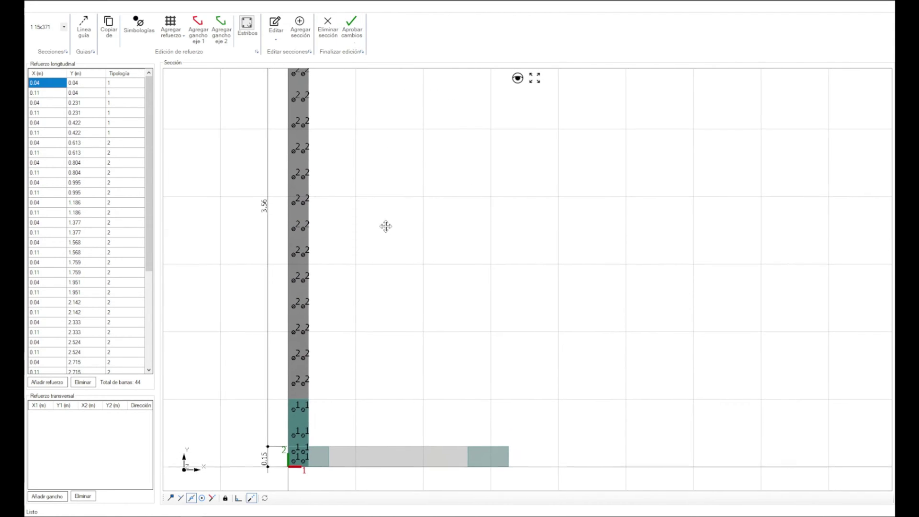
pyautogui.scroll(-2, 386, 257)
pyautogui.moveTo(386, 257)
pyautogui.mouseDown(button='middle')
pyautogui.moveTo(409, 197)
pyautogui.moveTo(410, 252)
pyautogui.moveTo(421, 246)
pyautogui.mouseUp(button='middle')
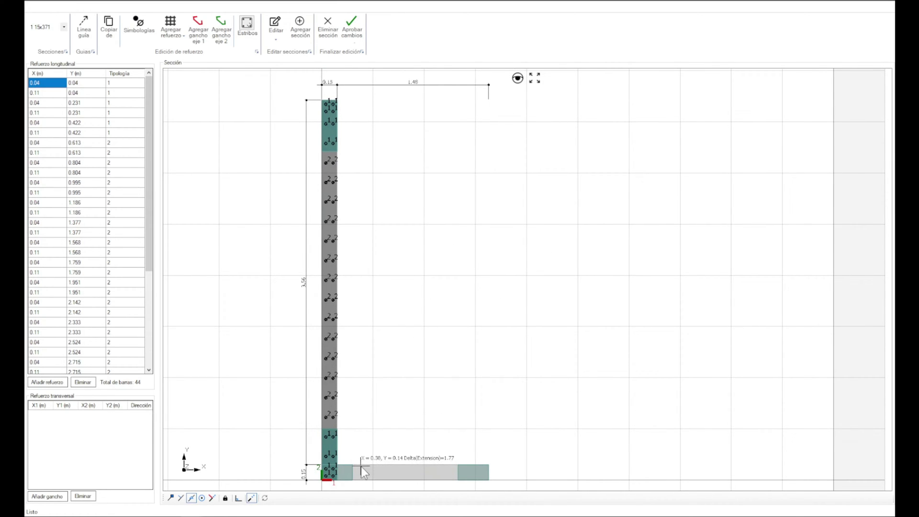
pyautogui.scroll(2, 335, 484)
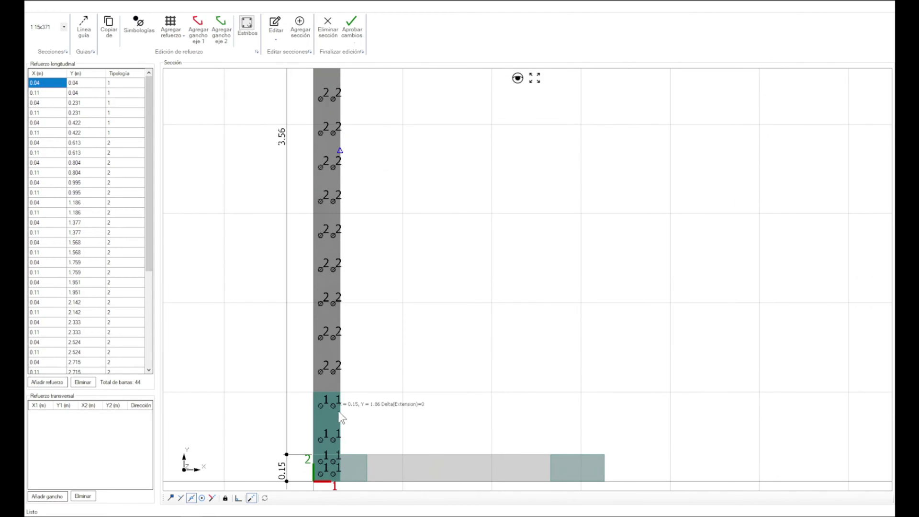
pyautogui.scroll(3, 334, 484)
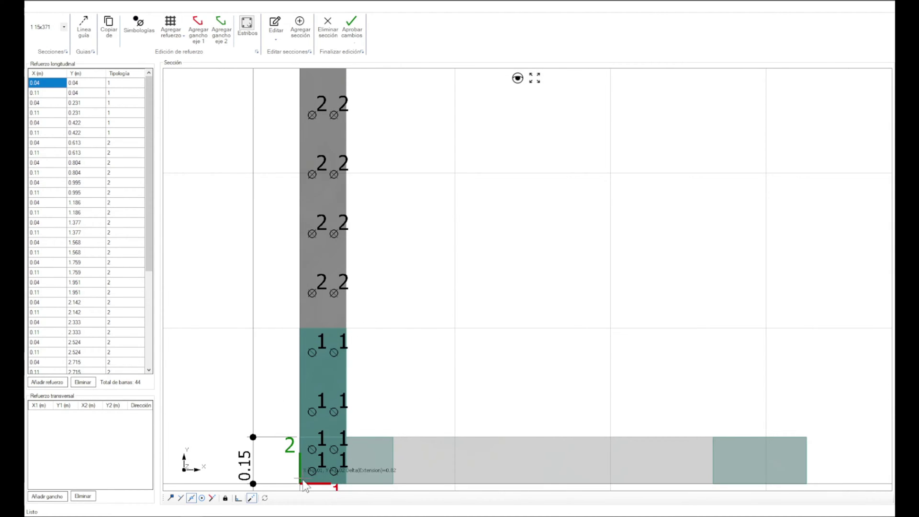
pyautogui.scroll(-4, 341, 479)
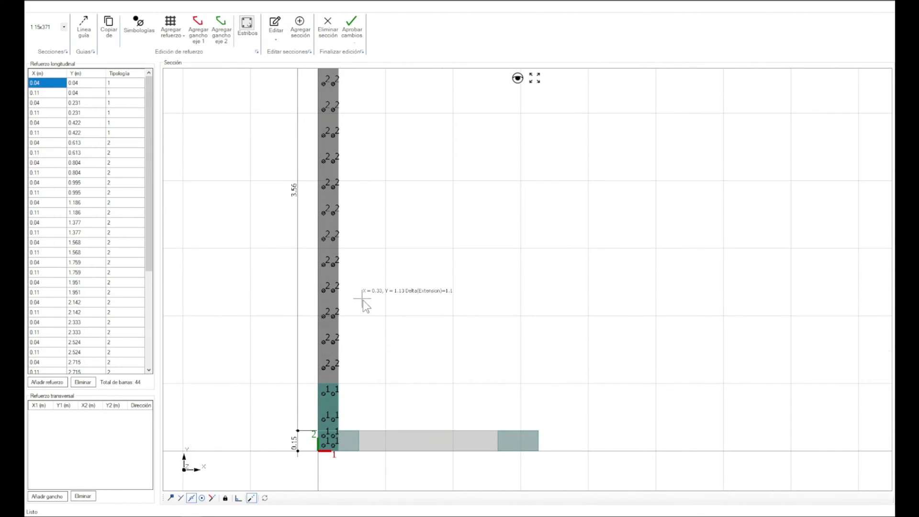
# Step: Add a stirrup around the typology 1 bars at the vertical element's lower end, from (0.04, 0.04) to (0.11, 0.422)
pyautogui.click(276, 33)
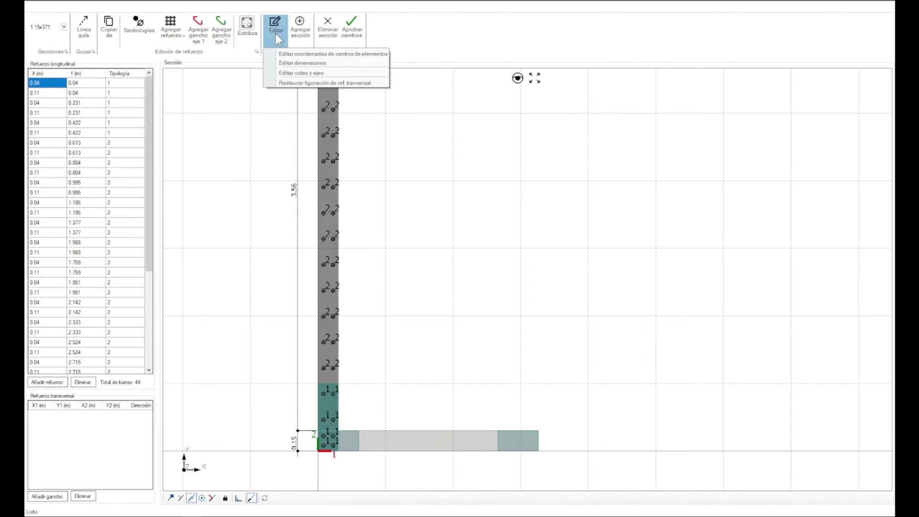
pyautogui.click(247, 29)
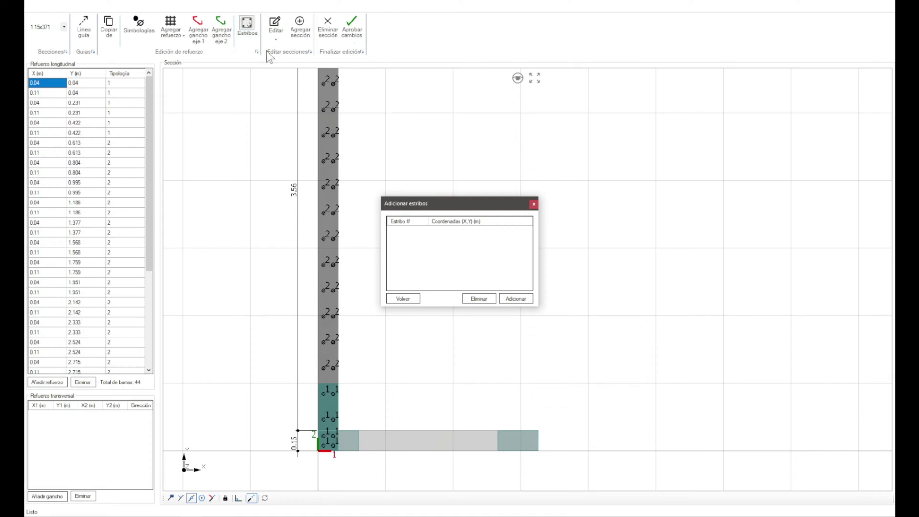
pyautogui.click(515, 299)
pyautogui.press('Return')
pyautogui.scroll(4, 381, 452)
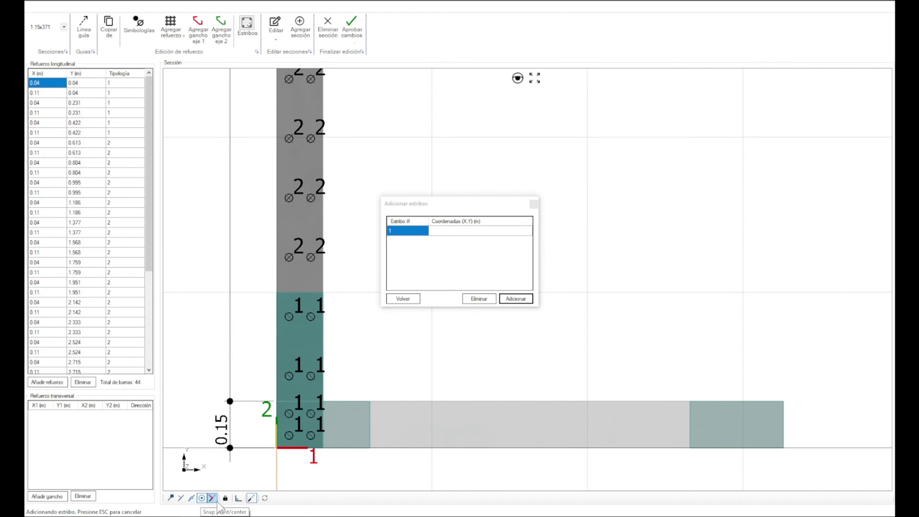
pyautogui.scroll(2, 287, 450)
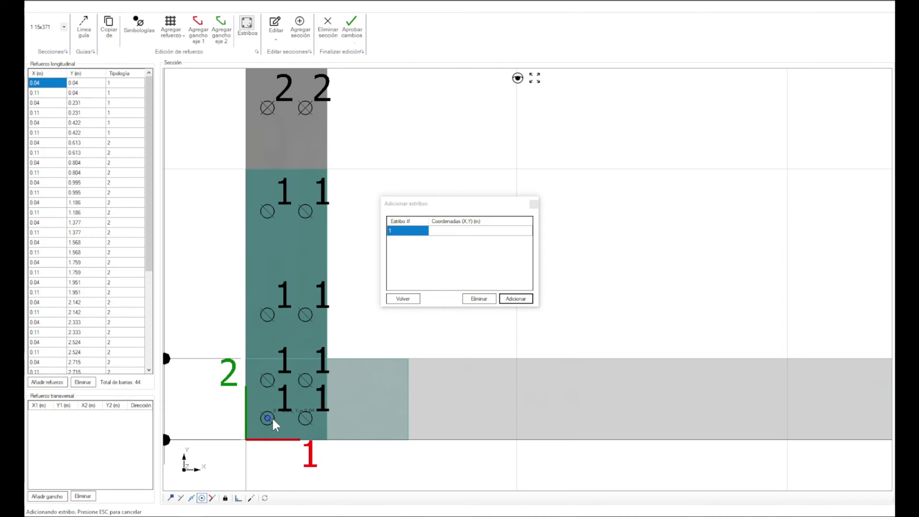
pyautogui.click(273, 421)
pyautogui.click(311, 214)
# Step: Add a stirrup around the typology 1 bars at the vertical element's upper end, from (0.04, 3.288) to (0.11, 3.67)
pyautogui.moveTo(377, 149); pyautogui.dragTo(336, 360, button='middle')
pyautogui.scroll(-4, 335, 360)
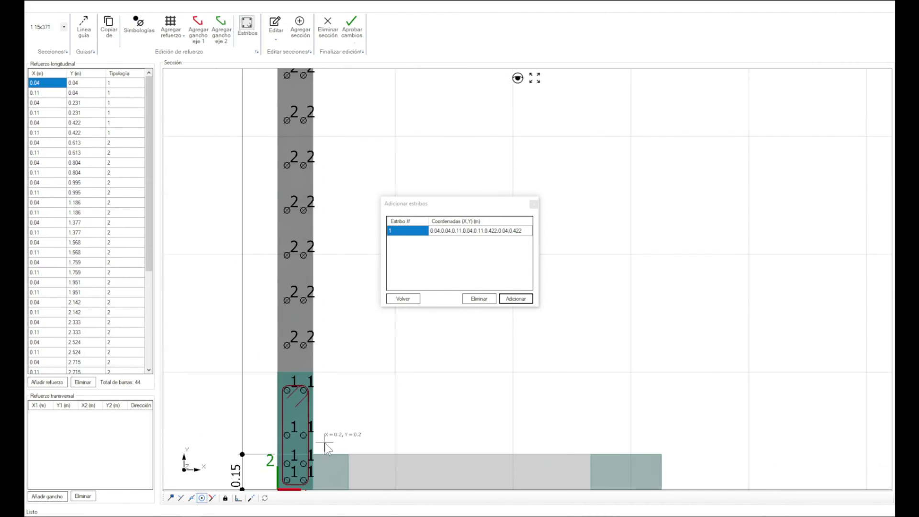
pyautogui.moveTo(320, 190); pyautogui.dragTo(345, 431, button='middle')
pyautogui.moveTo(318, 176); pyautogui.dragTo(323, 387, button='middle')
pyautogui.scroll(2, 323, 387)
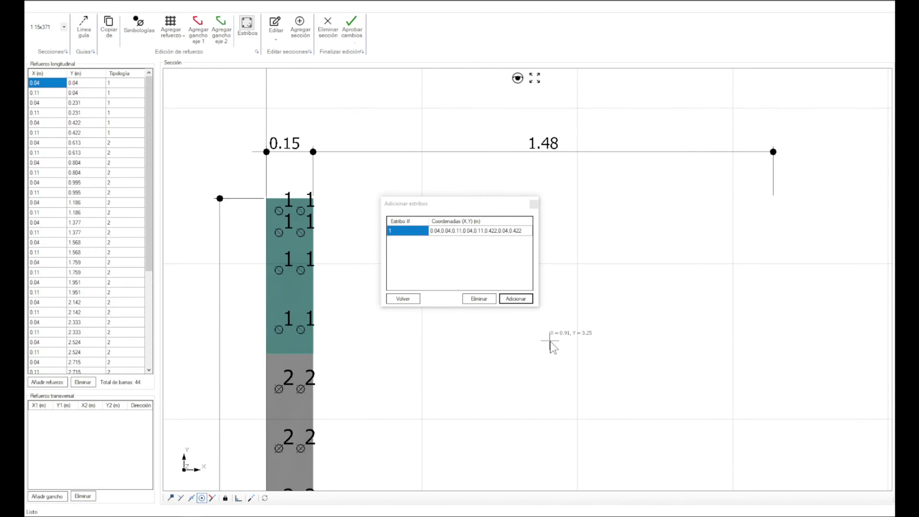
pyautogui.click(530, 300)
pyautogui.scroll(2, 335, 293)
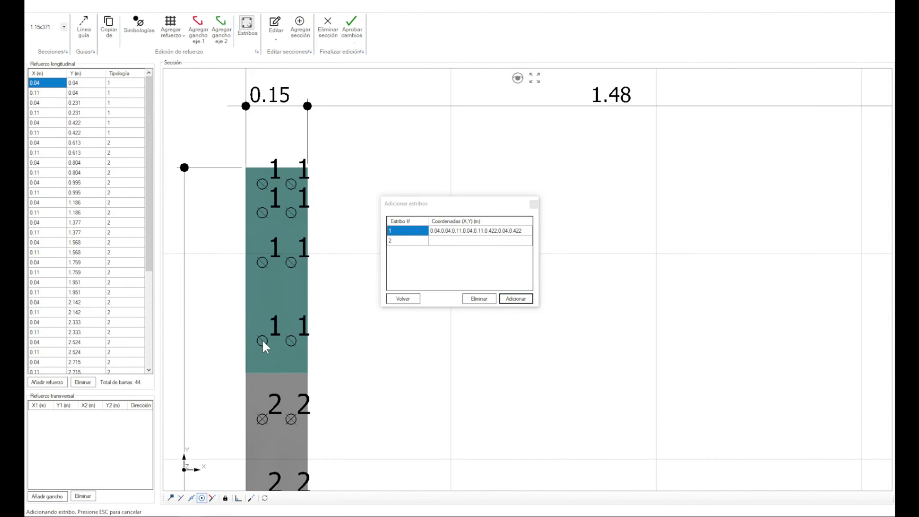
pyautogui.click(516, 298)
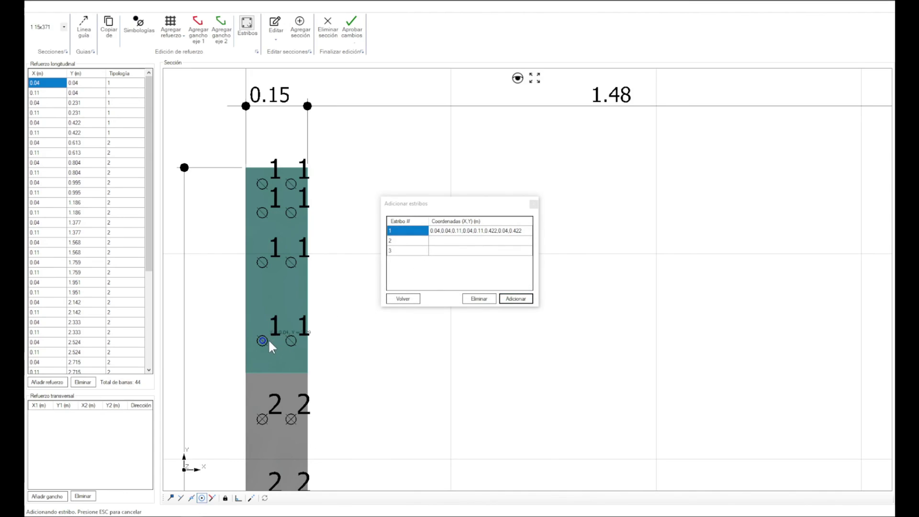
pyautogui.click(291, 185)
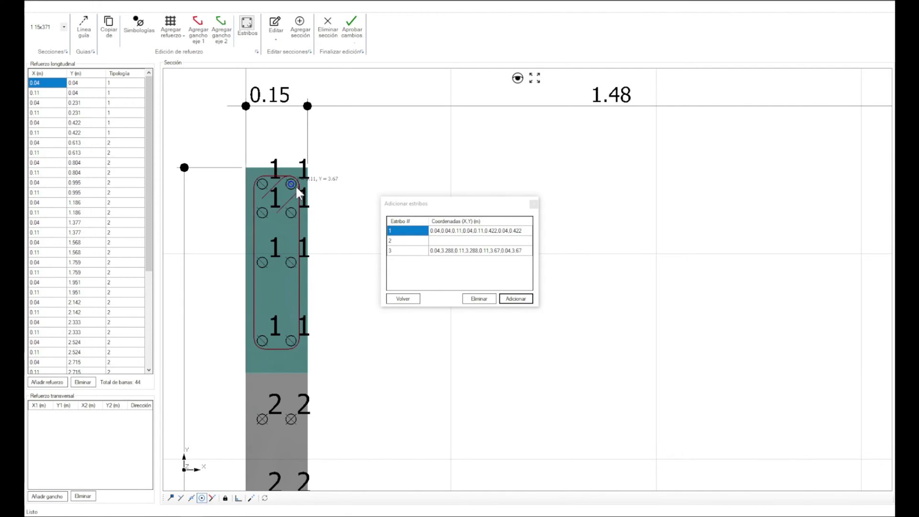
# Step: Delete the empty stirrup 2 entry and close the stirrup editor
pyautogui.click(474, 241)
pyautogui.click(479, 298)
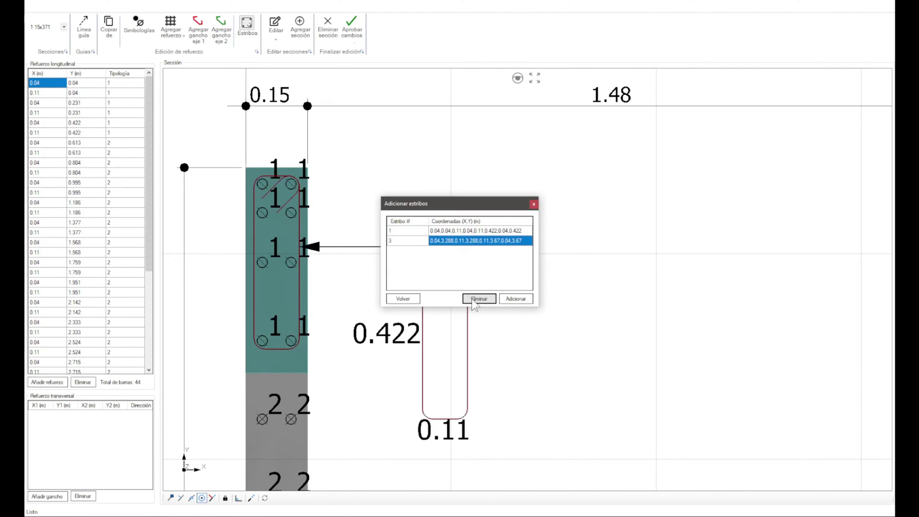
pyautogui.click(403, 298)
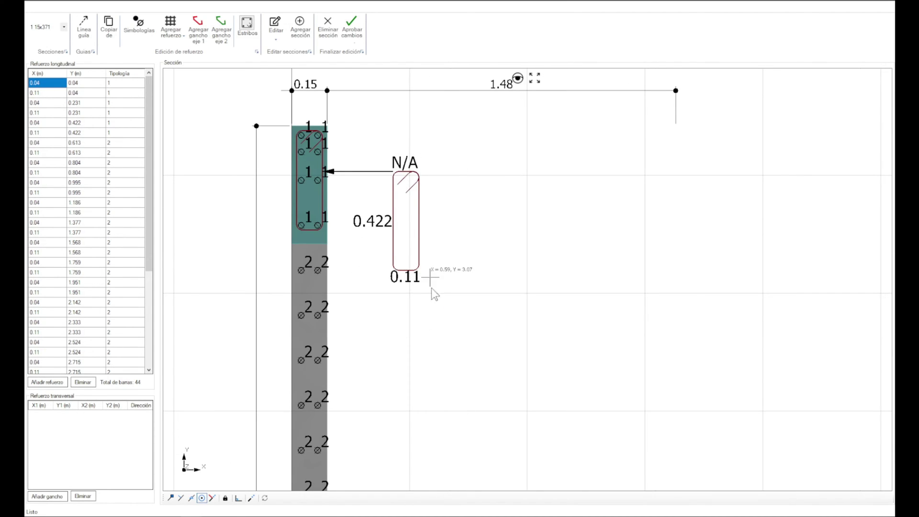
# Step: Add an axis 1 hook inside the lower stirrup, joining the two bars at Y = 0.231
pyautogui.moveTo(418, 309); pyautogui.dragTo(415, 184, button='middle')
pyautogui.scroll(-2, 414, 266)
pyautogui.moveTo(443, 354); pyautogui.dragTo(441, 74, button='middle')
pyautogui.scroll(1, 398, 275)
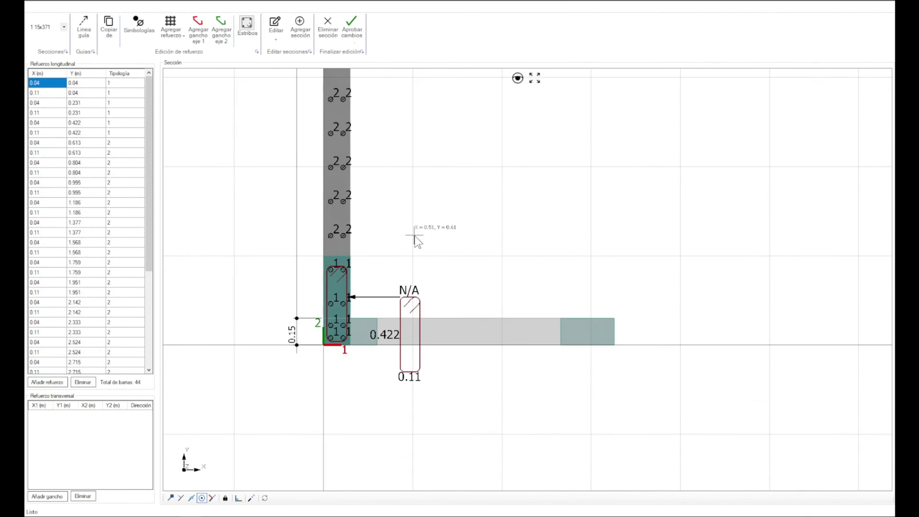
pyautogui.scroll(-2, 406, 366)
pyautogui.scroll(3, 405, 359)
pyautogui.scroll(-1, 390, 405)
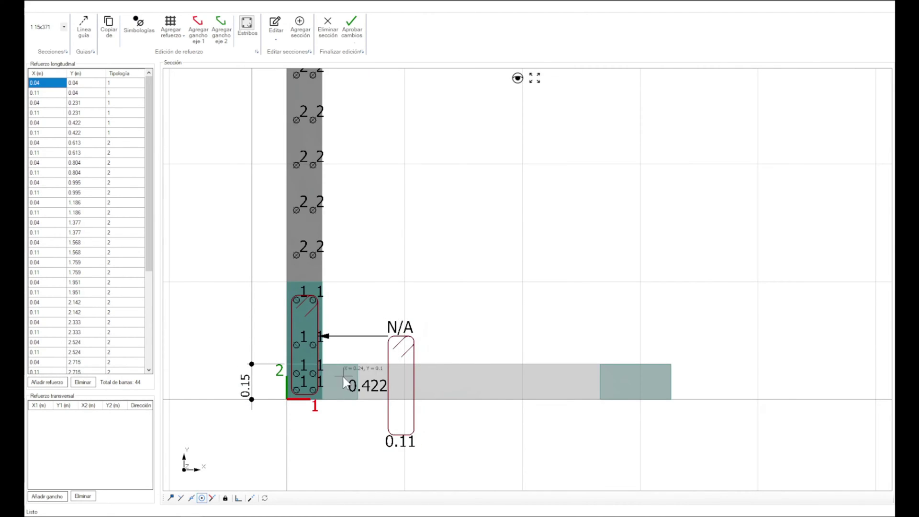
pyautogui.scroll(1, 340, 378)
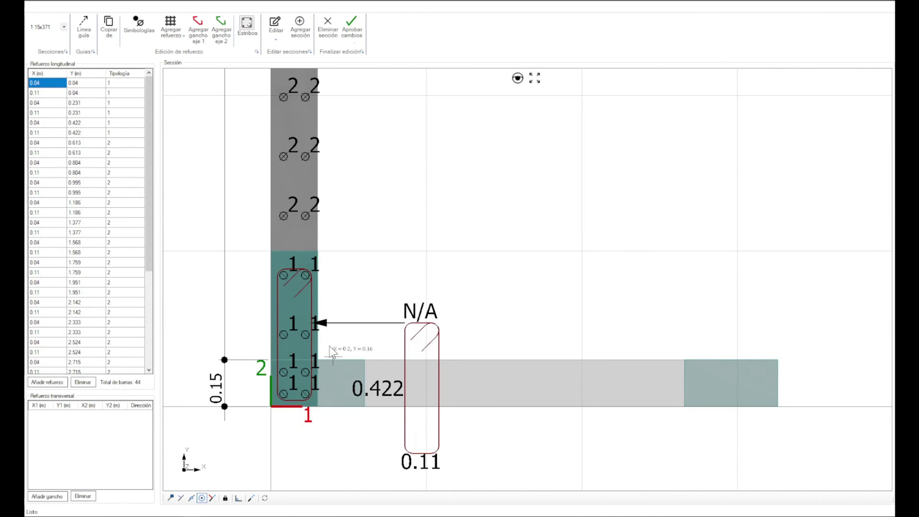
pyautogui.click(199, 34)
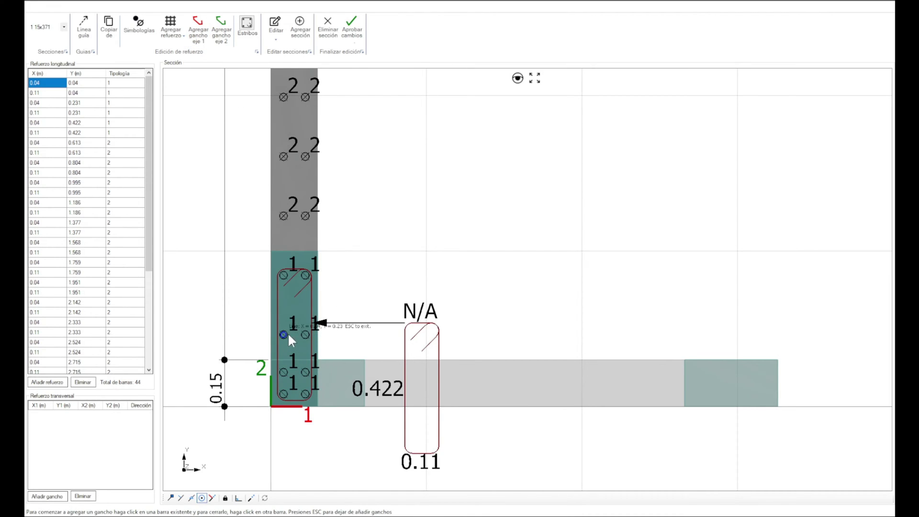
pyautogui.scroll(1, 284, 334)
pyautogui.click(283, 335)
pyautogui.click(320, 336)
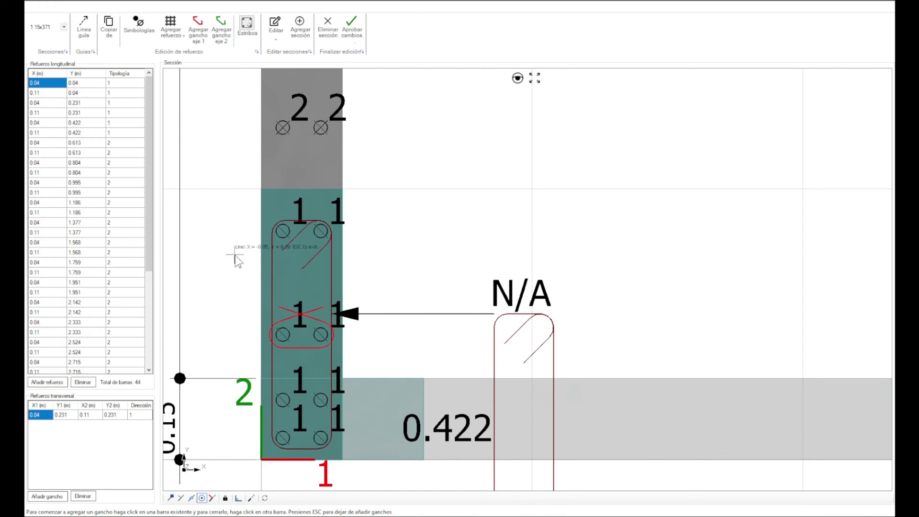
# Step: Add an axis 1 hook inside the upper stirrup, joining the two bars at Y = 3.479
pyautogui.click(199, 35)
pyautogui.scroll(-3, 271, 365)
pyautogui.moveTo(342, 274); pyautogui.dragTo(352, 445, button='middle')
pyautogui.moveTo(352, 169); pyautogui.dragTo(382, 31, button='middle')
pyautogui.scroll(2, 349, 399)
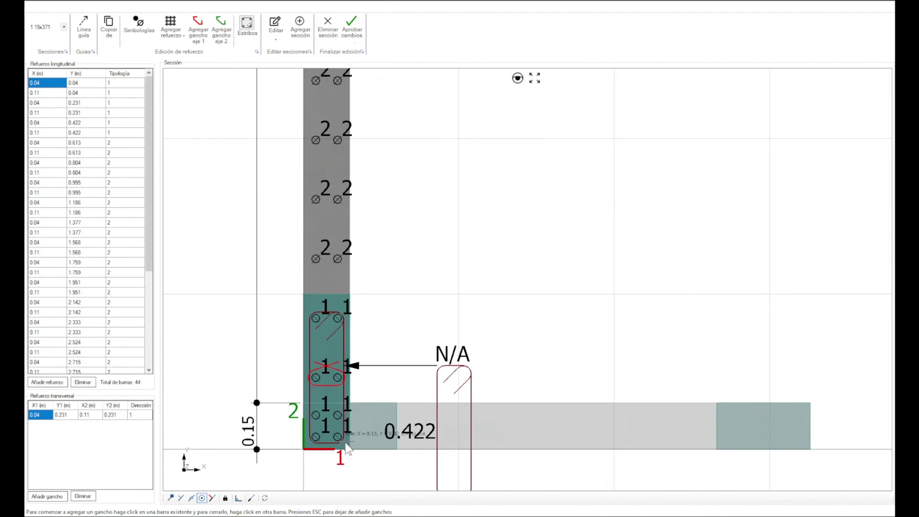
pyautogui.scroll(1, 348, 448)
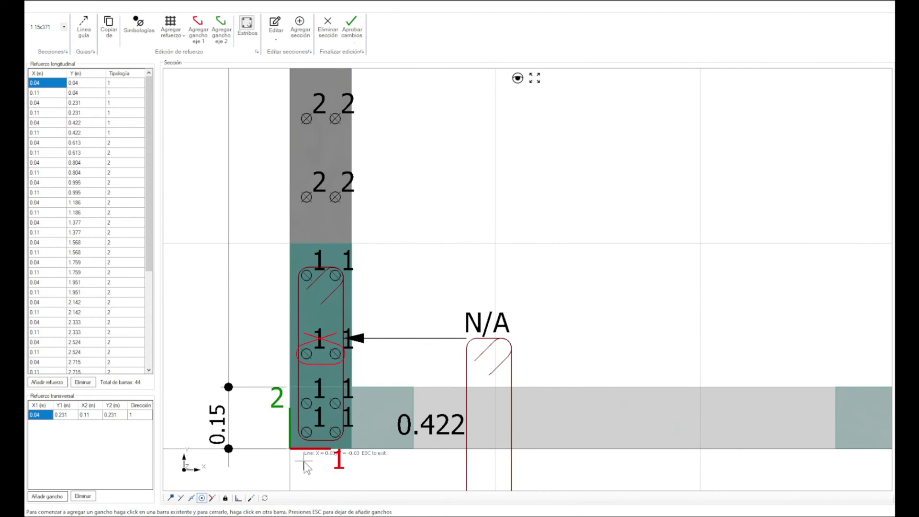
pyautogui.scroll(-3, 314, 465)
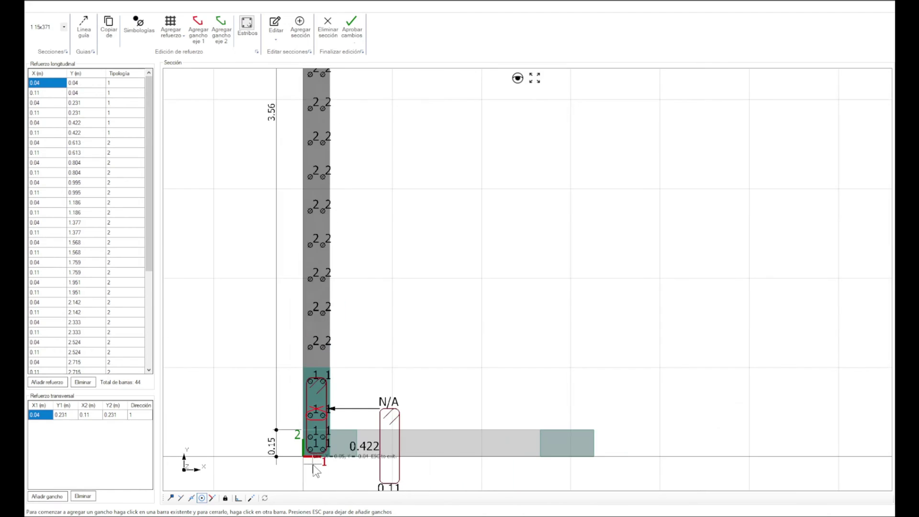
pyautogui.moveTo(386, 205); pyautogui.dragTo(386, 456, button='middle')
pyautogui.moveTo(337, 159); pyautogui.dragTo(335, 326, button='middle')
pyautogui.scroll(2, 324, 220)
pyautogui.scroll(1, 312, 267)
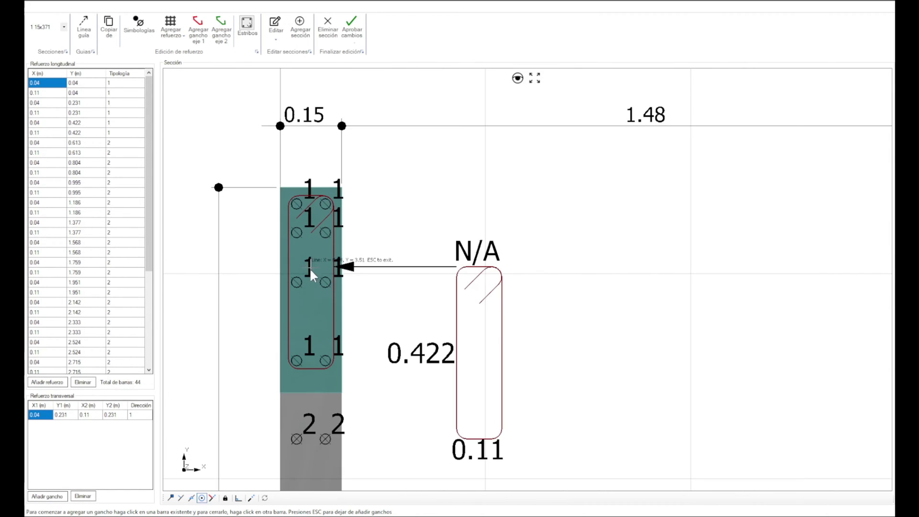
pyautogui.click(300, 283)
pyautogui.click(320, 283)
# Step: Add another axis 1 hook between the two upper-end bars at Y = 3.6 and end hook placement
pyautogui.scroll(1, 322, 206)
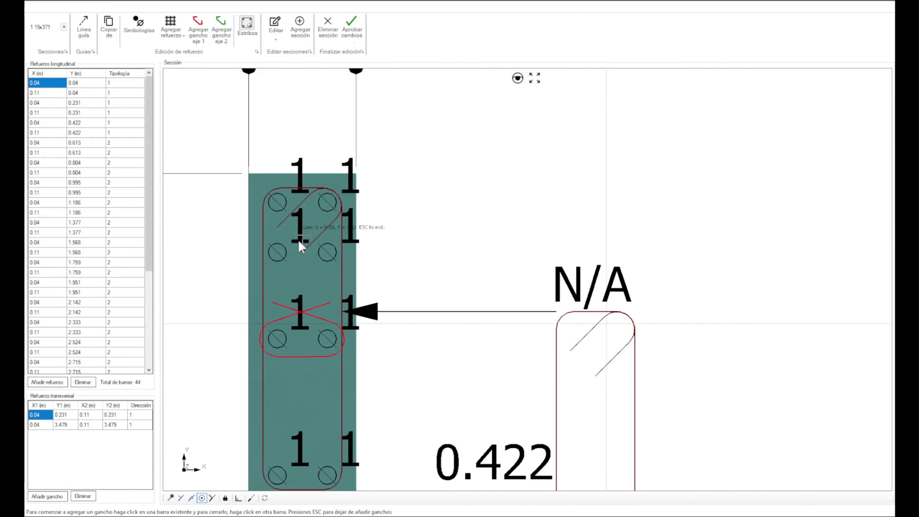
pyautogui.click(279, 254)
pyautogui.click(325, 254)
pyautogui.scroll(-3, 354, 154)
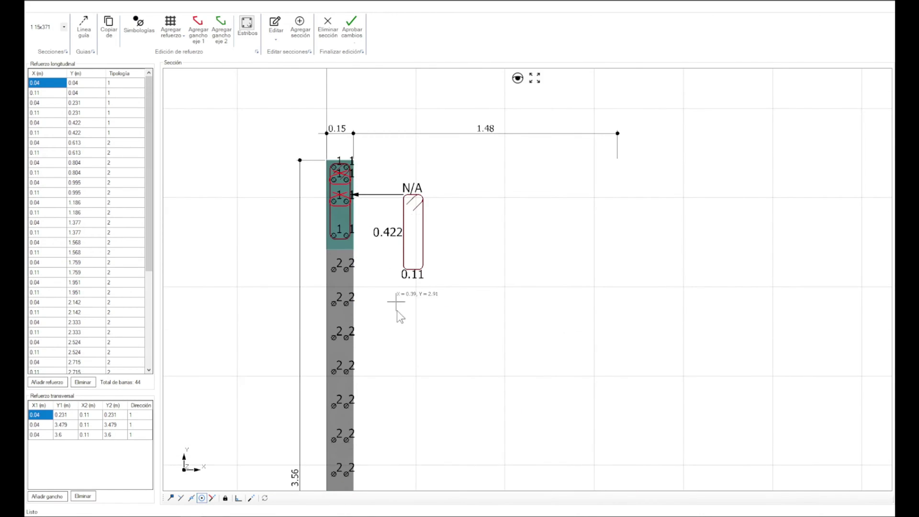
# Step: Check the hook and stirrup at the lower corner, and approve the vertical element's reinforcement changes
pyautogui.scroll(-1, 398, 311)
pyautogui.moveTo(323, 153); pyautogui.dragTo(327, 71, button='middle')
pyautogui.moveTo(391, 366); pyautogui.dragTo(396, 64, button='middle')
pyautogui.scroll(3, 403, 266)
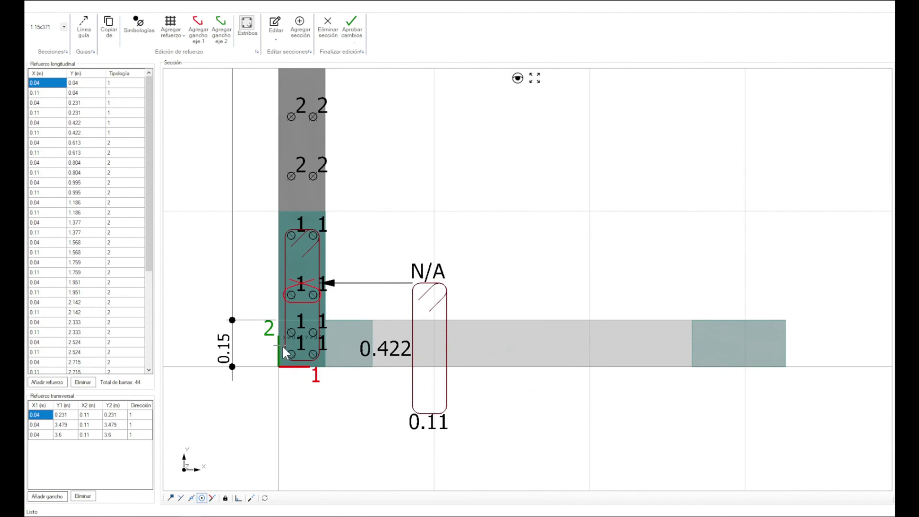
pyautogui.moveTo(311, 309); pyautogui.dragTo(281, 367, button='middle')
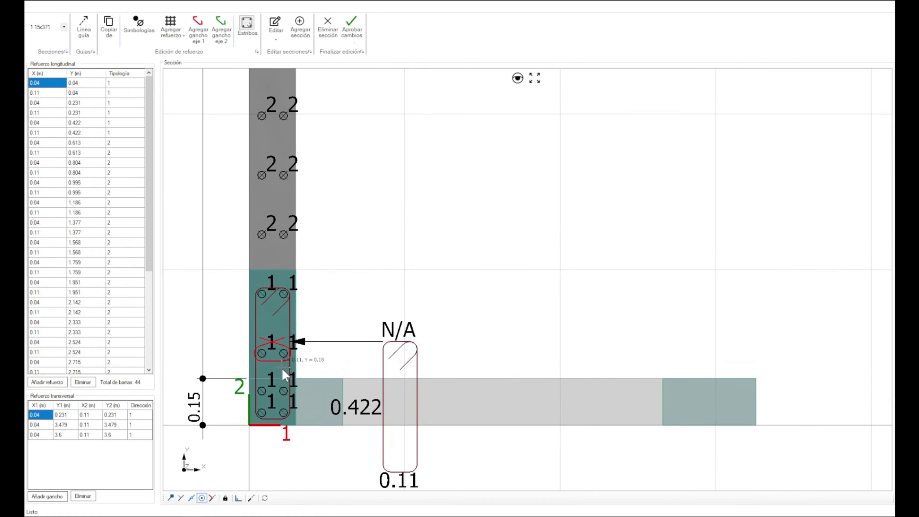
pyautogui.scroll(-2, 430, 363)
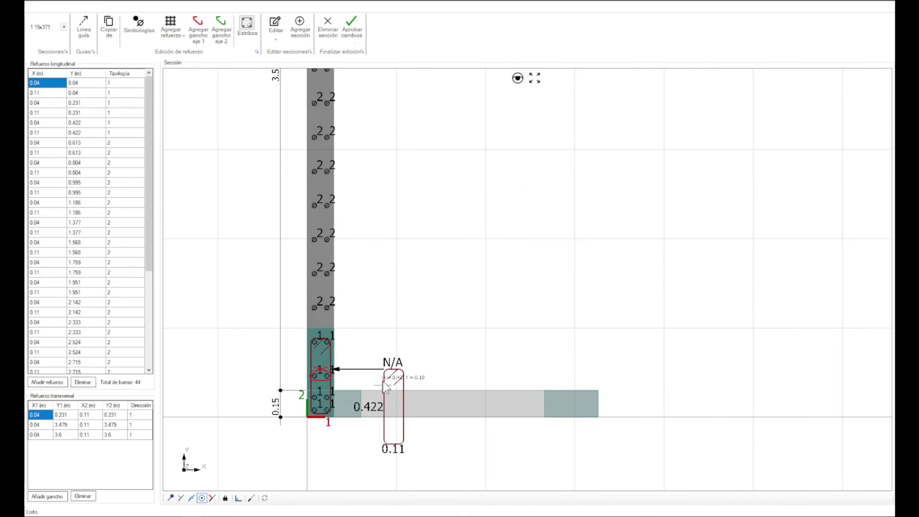
pyautogui.moveTo(407, 178); pyautogui.dragTo(391, 250, button='middle')
pyautogui.press('Return')
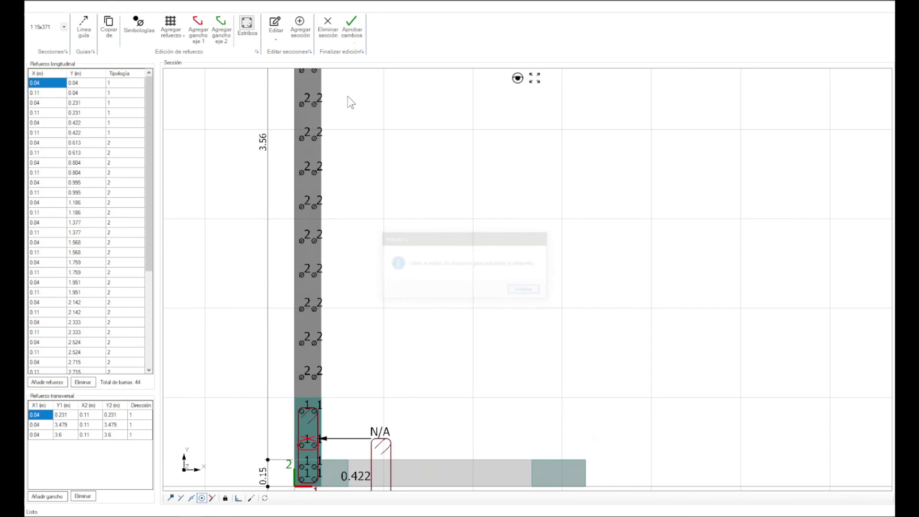
# Step: Move the lower stirrup's detail figure up beside the vertical element's web, clear of the horizontal element
pyautogui.scroll(4, 369, 206)
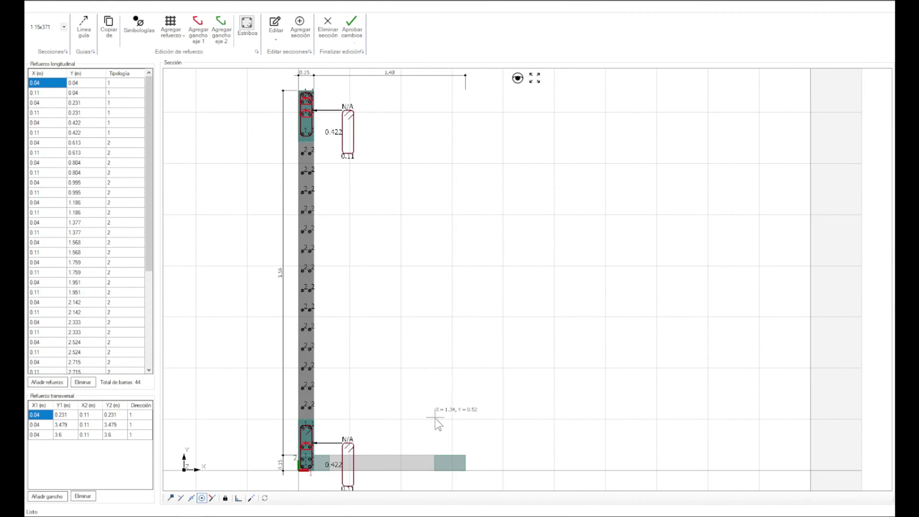
pyautogui.scroll(3, 438, 417)
pyautogui.rightClick(394, 363)
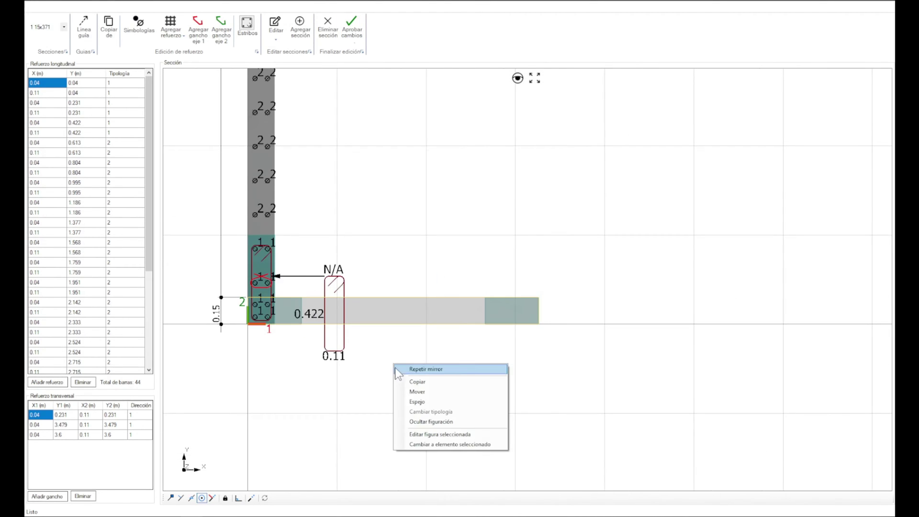
pyautogui.click(419, 419)
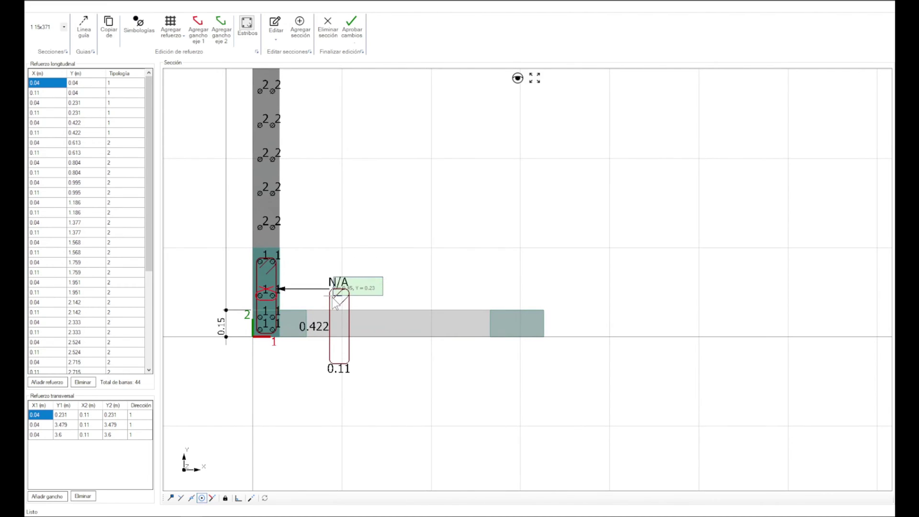
pyautogui.click(338, 296)
pyautogui.rightClick(353, 244)
pyautogui.click(376, 270)
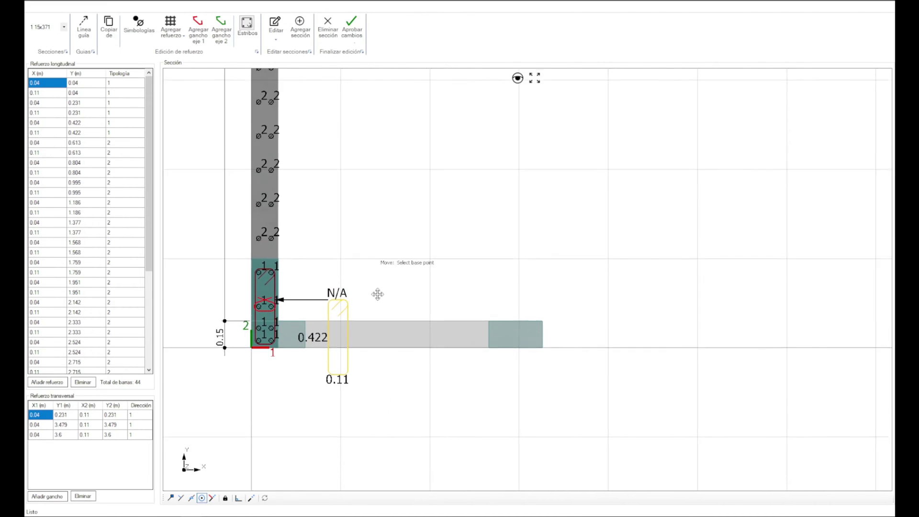
pyautogui.click(368, 182)
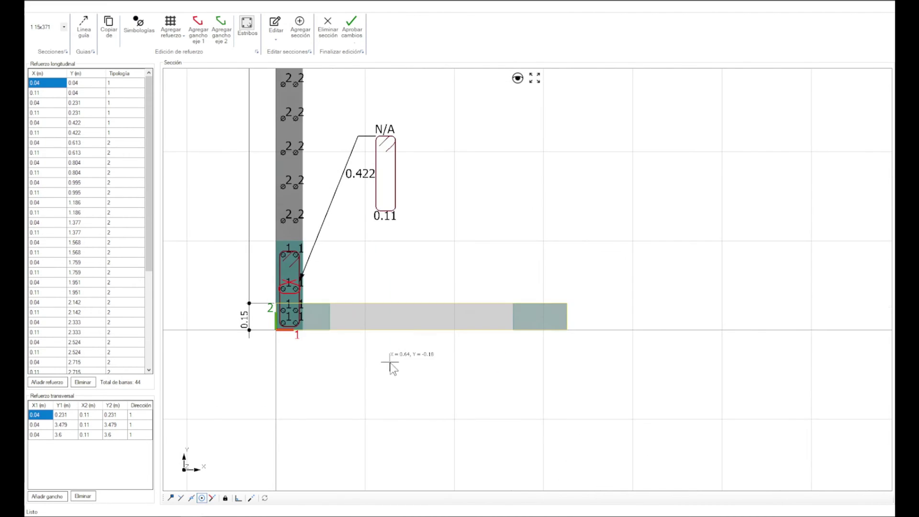
# Step: Approve the section changes with the lower stirrup's detail figure in its new position
pyautogui.rightClick(409, 277)
pyautogui.click(423, 340)
pyautogui.click(354, 41)
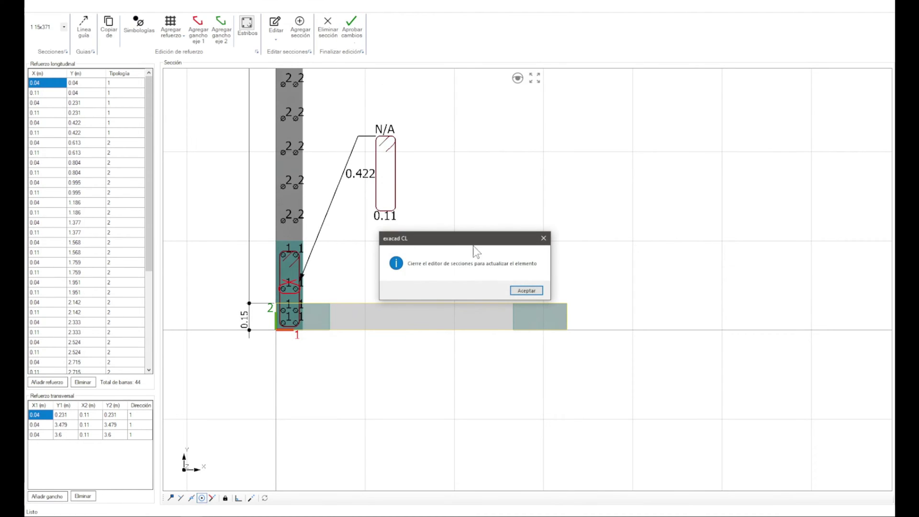
pyautogui.click(520, 289)
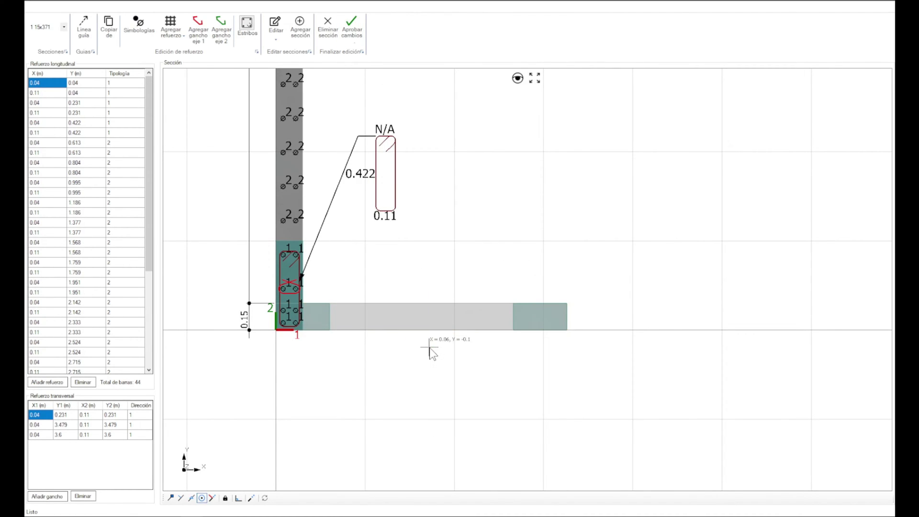
# Step: Switch the section editor to the horizontal wall element, 163x15
pyautogui.rightClick(408, 282)
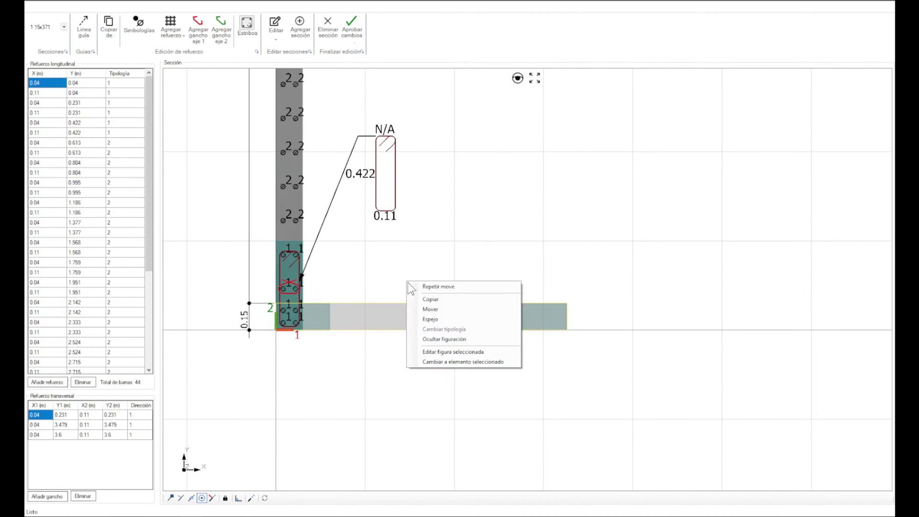
pyautogui.click(462, 363)
pyautogui.click(498, 289)
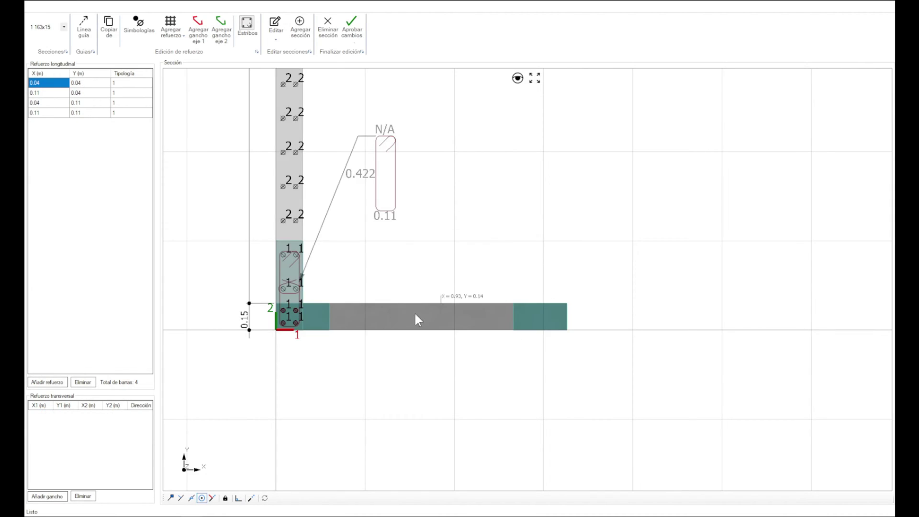
# Step: Check the option for adding bars from other elements and examine the four shared bars at the corner of the horizontal element
pyautogui.scroll(3, 234, 336)
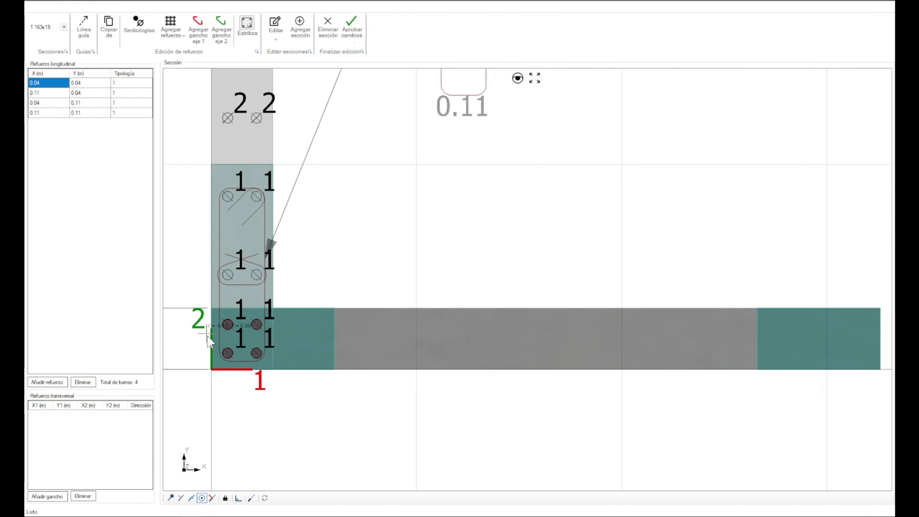
pyautogui.moveTo(190, 354); pyautogui.dragTo(311, 376, button='middle')
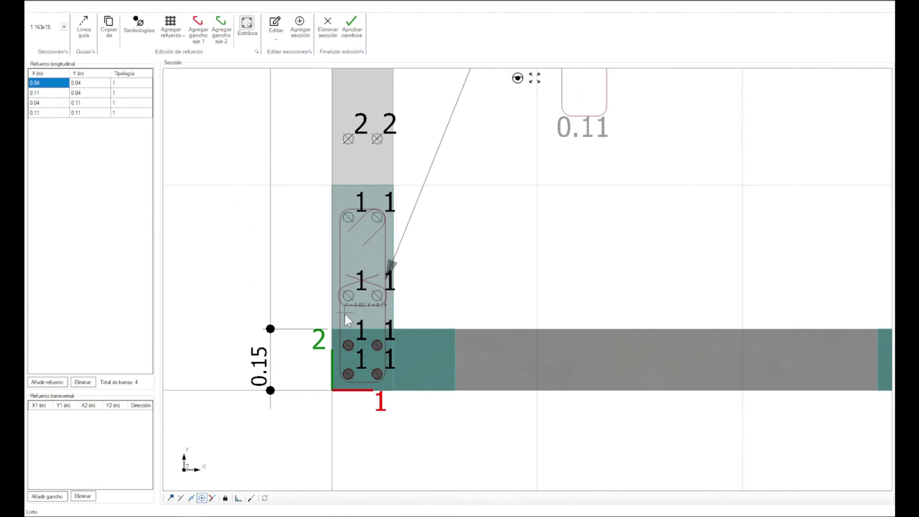
pyautogui.click(179, 41)
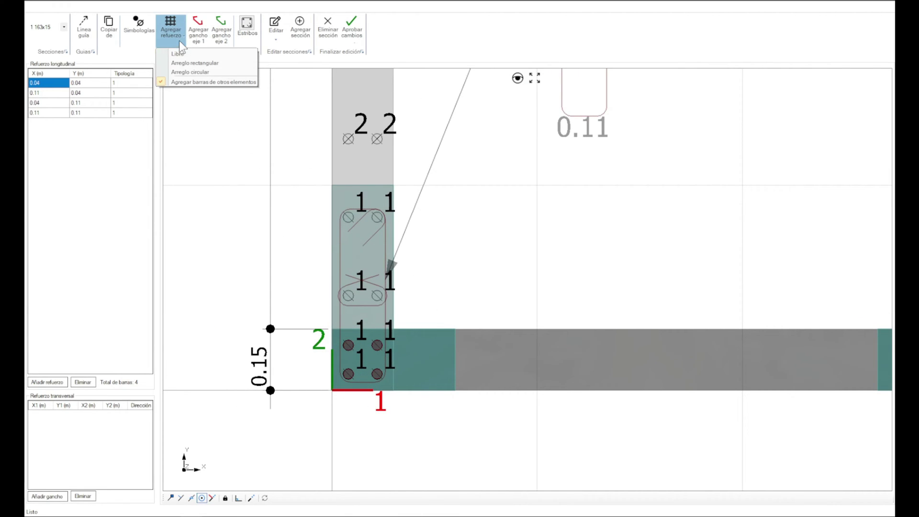
pyautogui.click(214, 82)
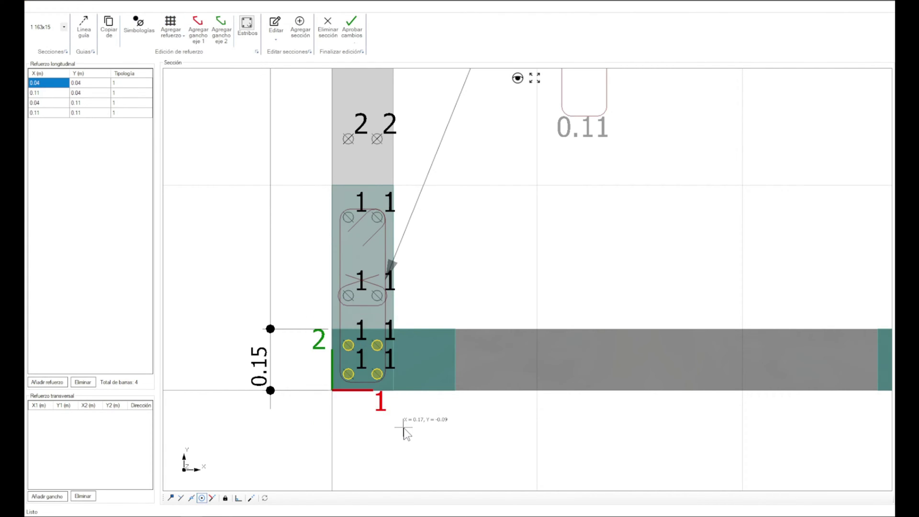
pyautogui.moveTo(403, 425); pyautogui.dragTo(268, 349, button='middle')
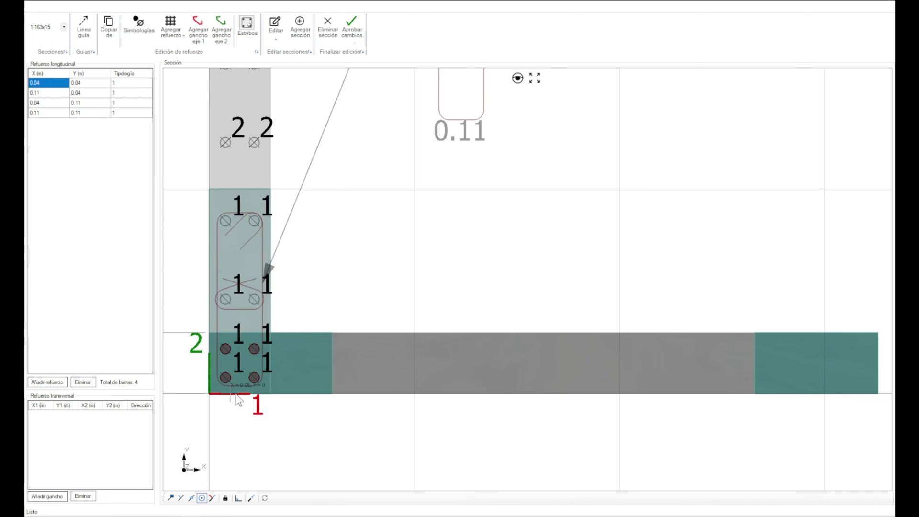
pyautogui.scroll(-2, 228, 368)
pyautogui.moveTo(330, 354); pyautogui.dragTo(315, 360, button='middle')
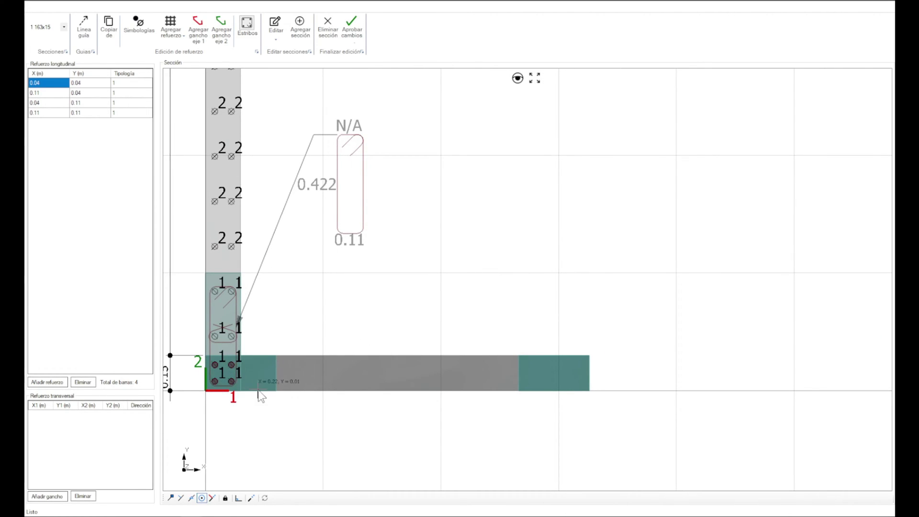
pyautogui.scroll(2, 222, 393)
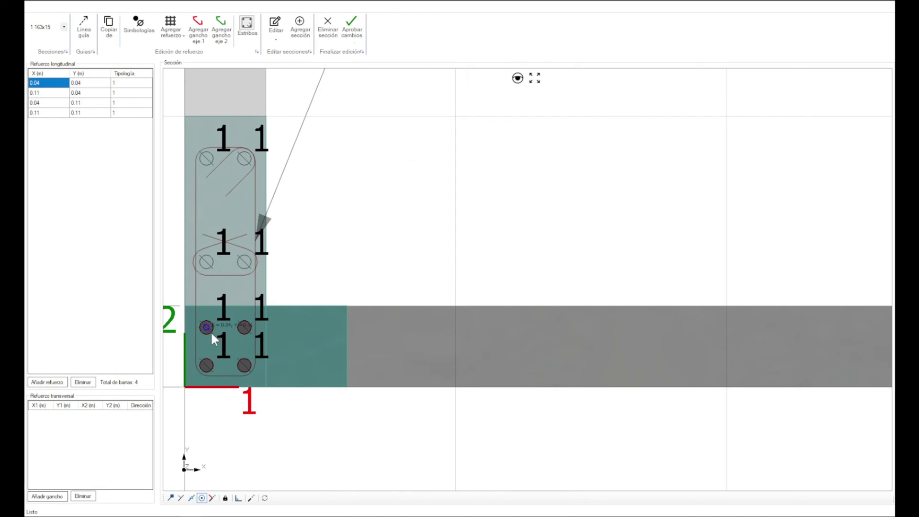
pyautogui.scroll(-2, 209, 333)
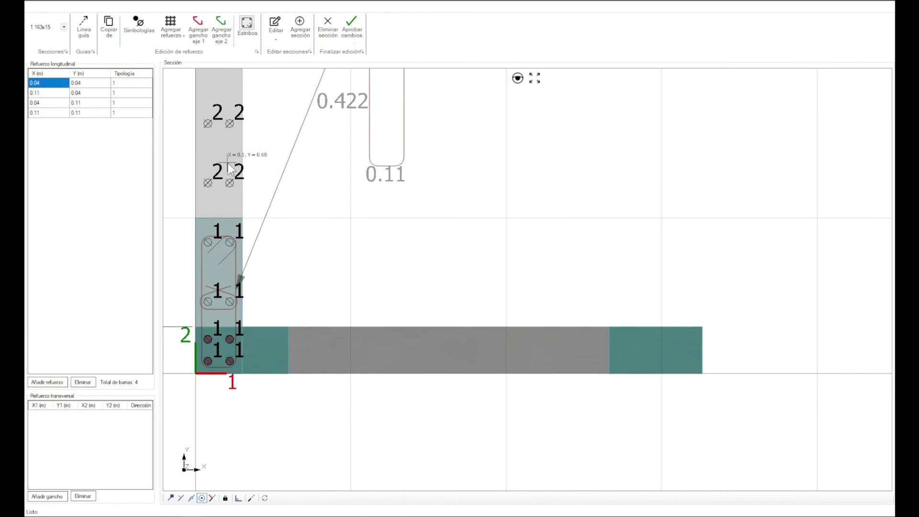
pyautogui.scroll(-2, 293, 420)
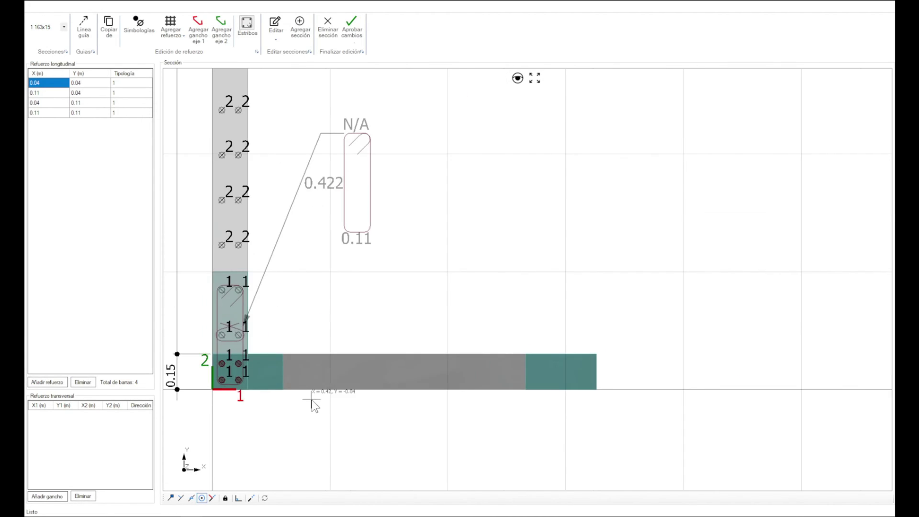
pyautogui.scroll(1, 312, 404)
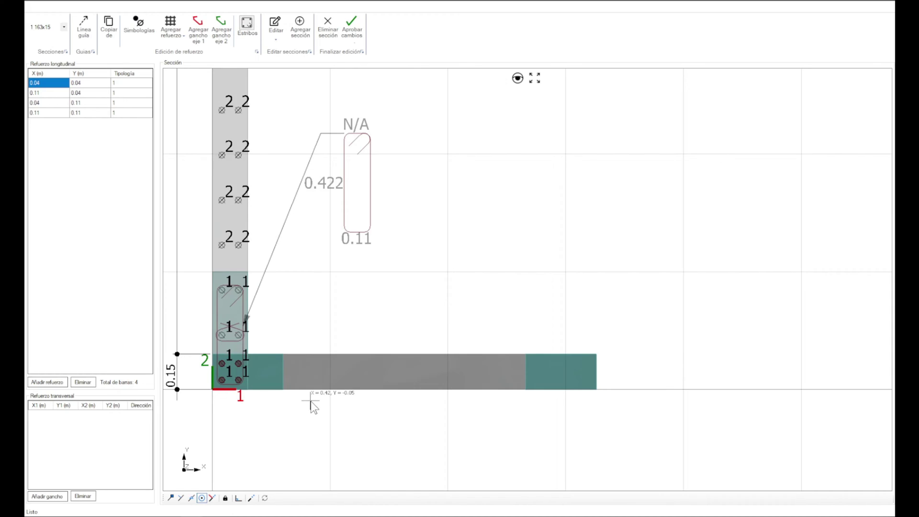
# Step: Set the bar symbol of typology 1 in the horizontal element to the slashed circle and apply it
pyautogui.click(139, 24)
pyautogui.click(483, 243)
pyautogui.click(466, 254)
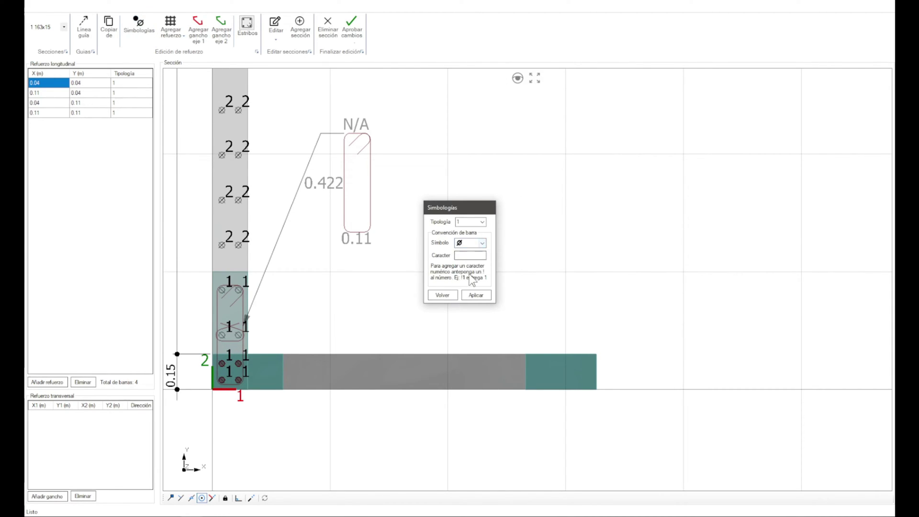
pyautogui.click(475, 295)
pyautogui.click(447, 295)
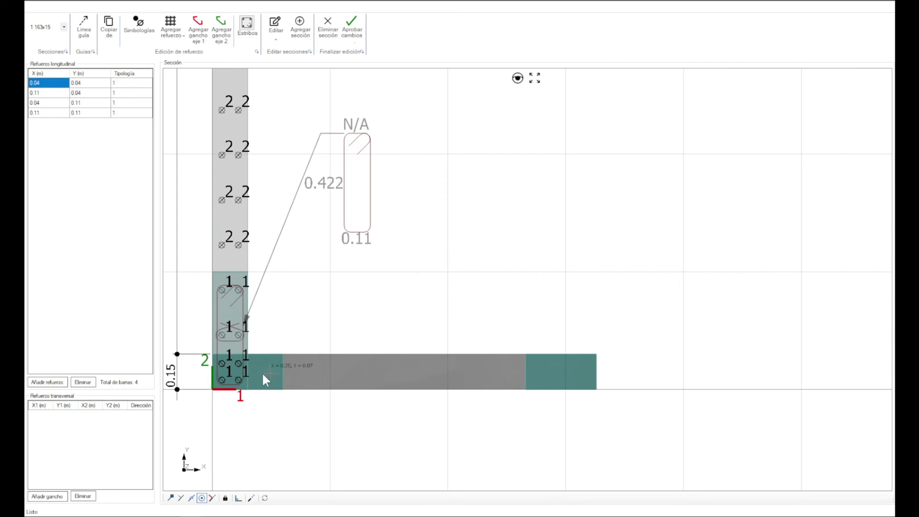
# Step: Copy the two corner bars at X = 0.11 horizontally by 0.15 m along the horizontal element, with orthogonal mode on
pyautogui.scroll(3, 230, 397)
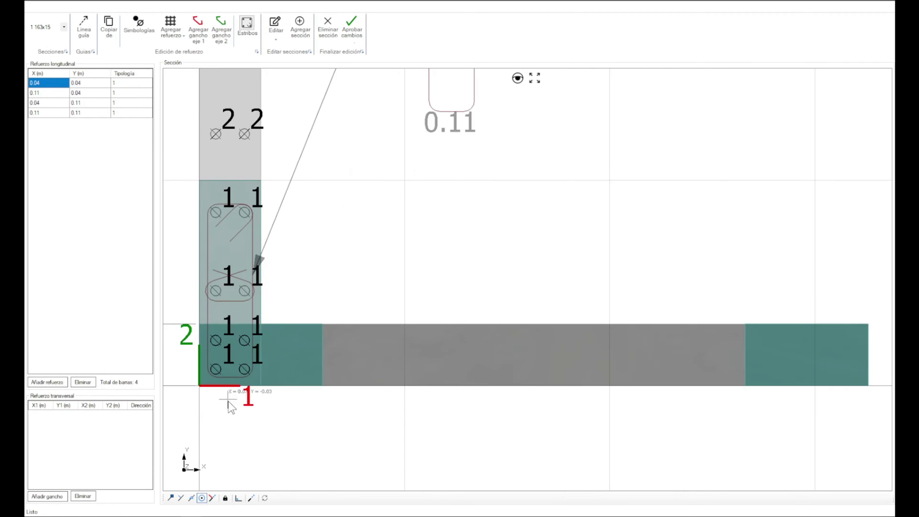
pyautogui.moveTo(229, 408); pyautogui.dragTo(265, 309)
pyautogui.write('c')
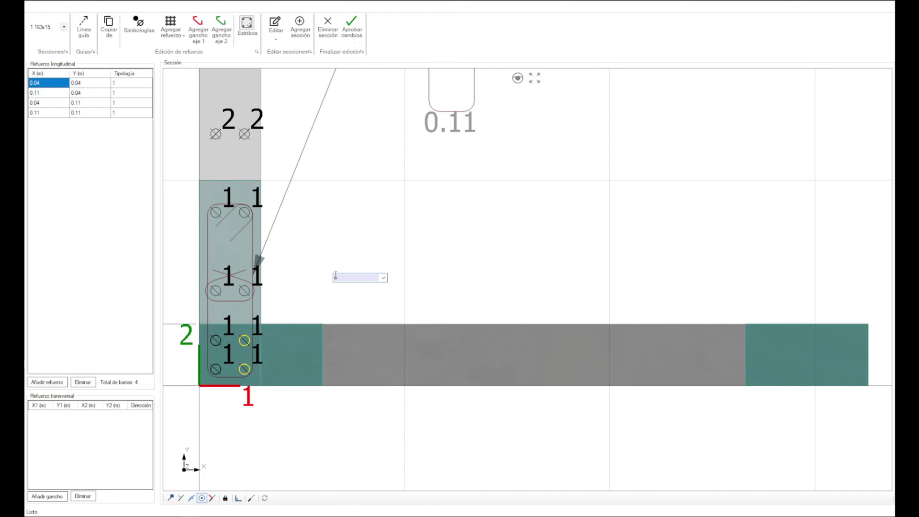
pyautogui.press('Return')
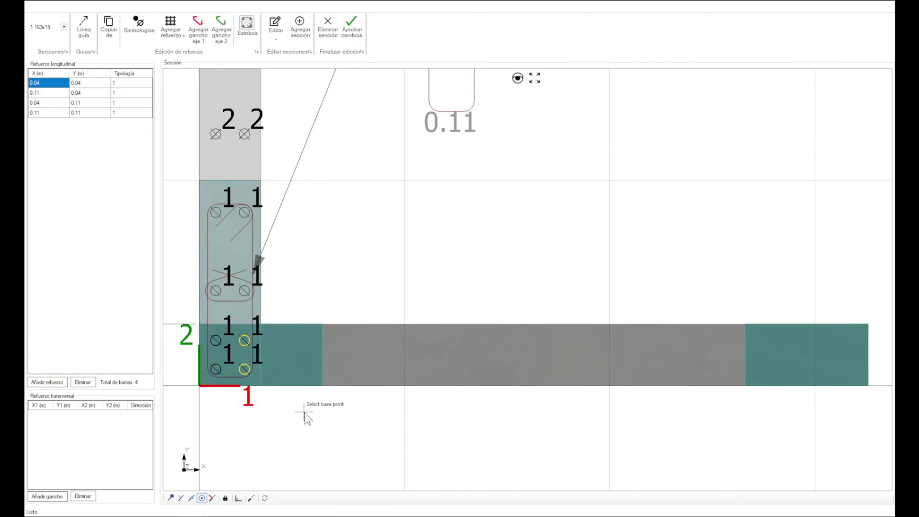
pyautogui.click(238, 498)
pyautogui.click(319, 413)
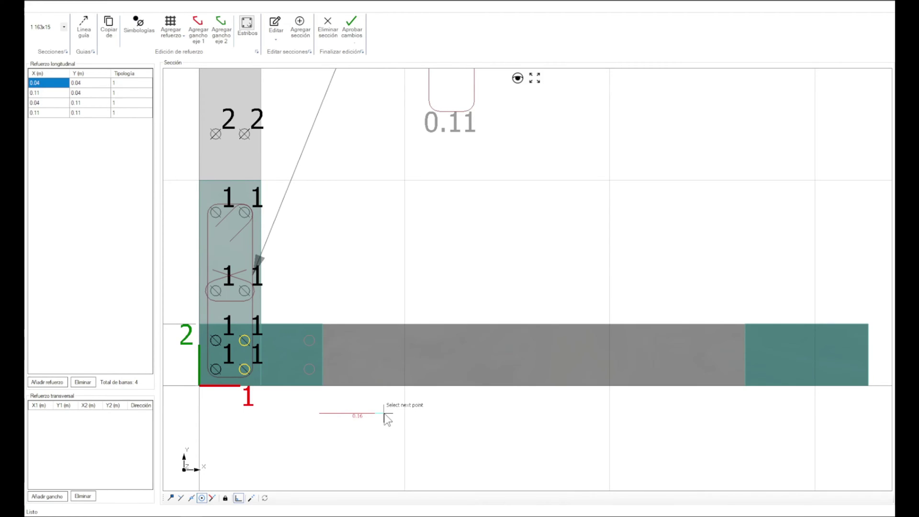
pyautogui.write('0.15')
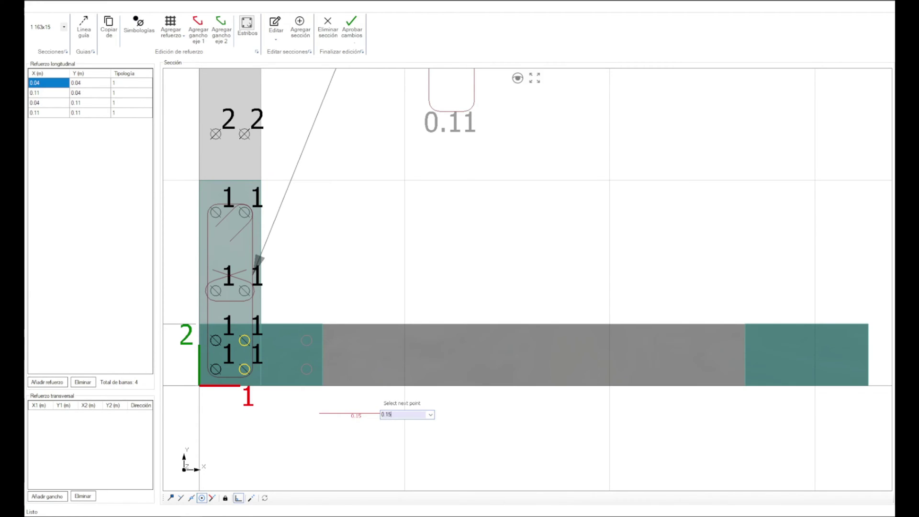
pyautogui.press('Return')
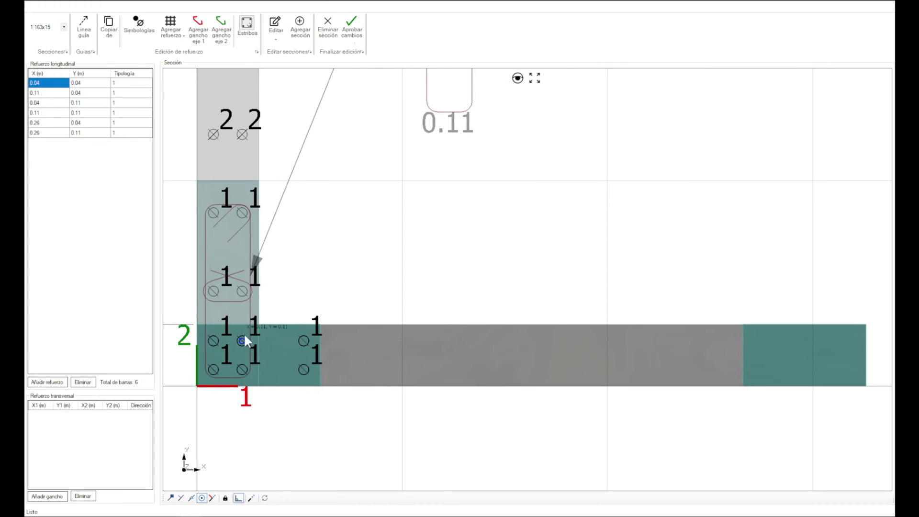
# Step: Mirror the six bars of the corner boundary zone about the horizontal element's vertical mid-plane, using midpoint snap
pyautogui.moveTo(177, 314); pyautogui.dragTo(360, 421)
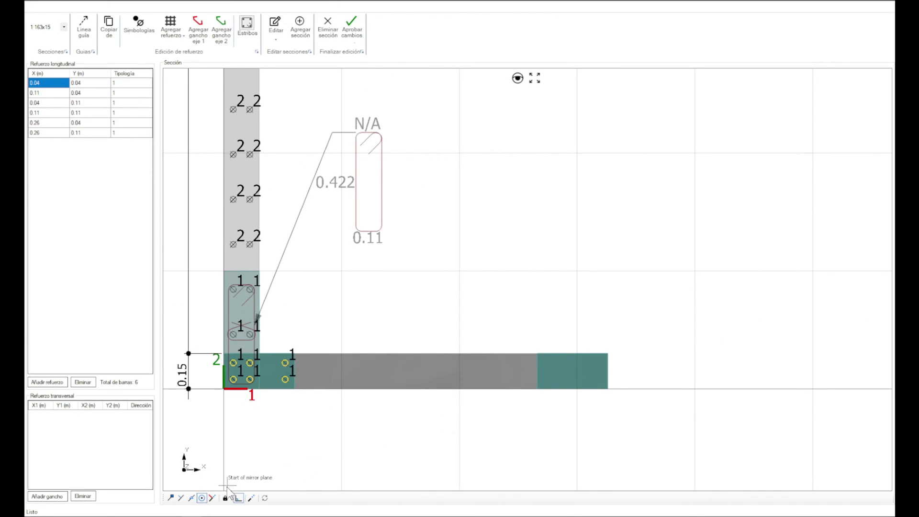
pyautogui.click(191, 498)
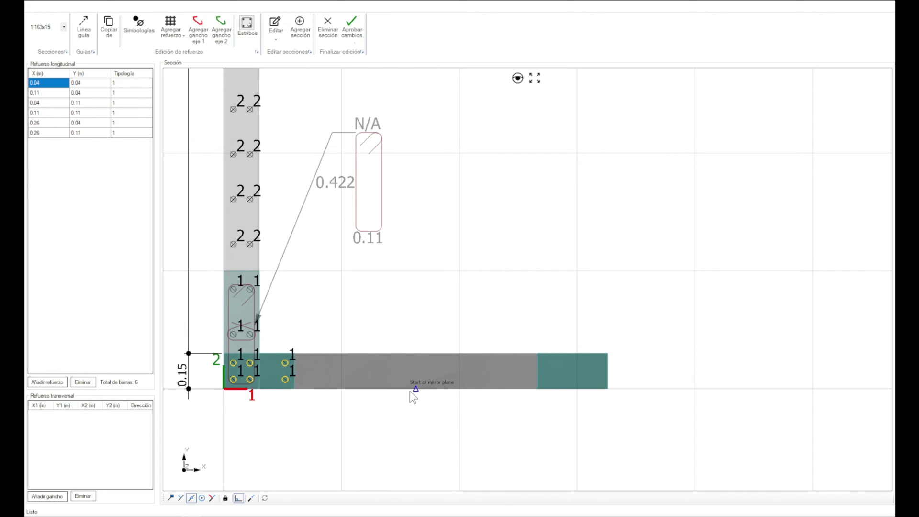
pyautogui.click(416, 352)
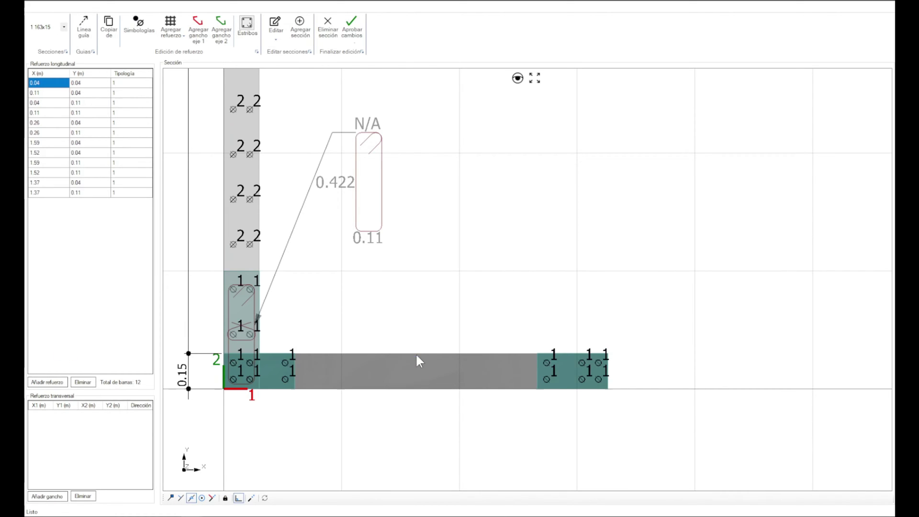
# Step: Copy the bar pair at X = 0.26 horizontally by 0.15 m into the web of the horizontal element
pyautogui.scroll(2, 415, 360)
pyautogui.moveTo(250, 312); pyautogui.dragTo(282, 397)
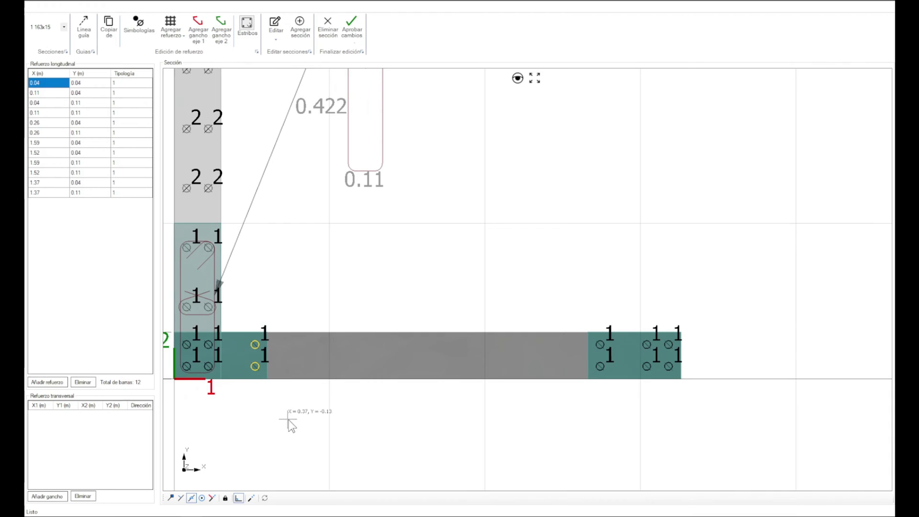
pyautogui.rightClick(333, 417)
pyautogui.click(364, 436)
pyautogui.click(317, 408)
pyautogui.write('.15')
pyautogui.press('Return')
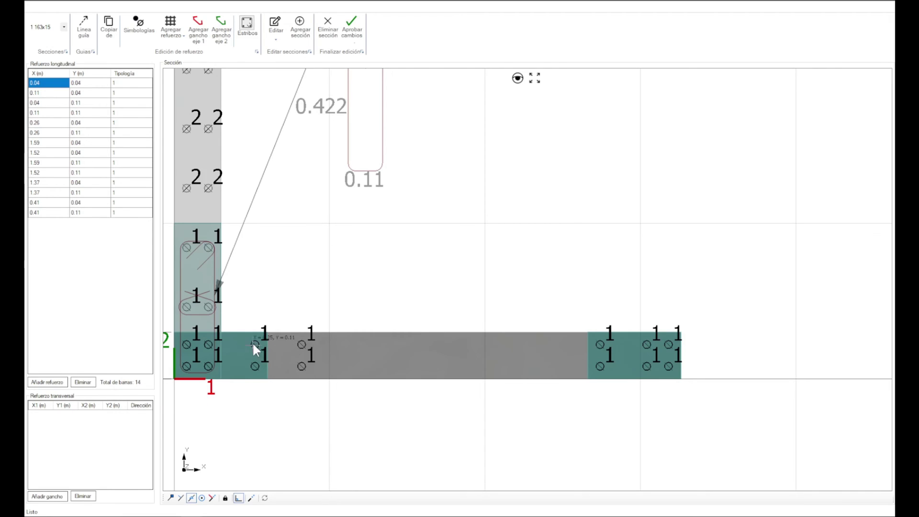
# Step: Copy the bar pairs at X = 0.26 and 0.41 to X = 0.56 and 0.71, using existing bar centres as reference points
pyautogui.moveTo(199, 349); pyautogui.dragTo(218, 348, button='middle')
pyautogui.moveTo(257, 307); pyautogui.dragTo(383, 426)
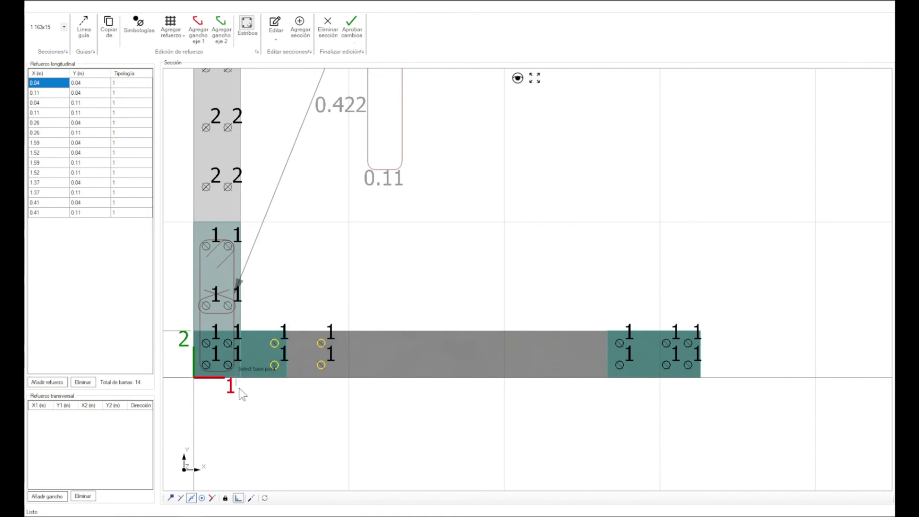
pyautogui.click(227, 344)
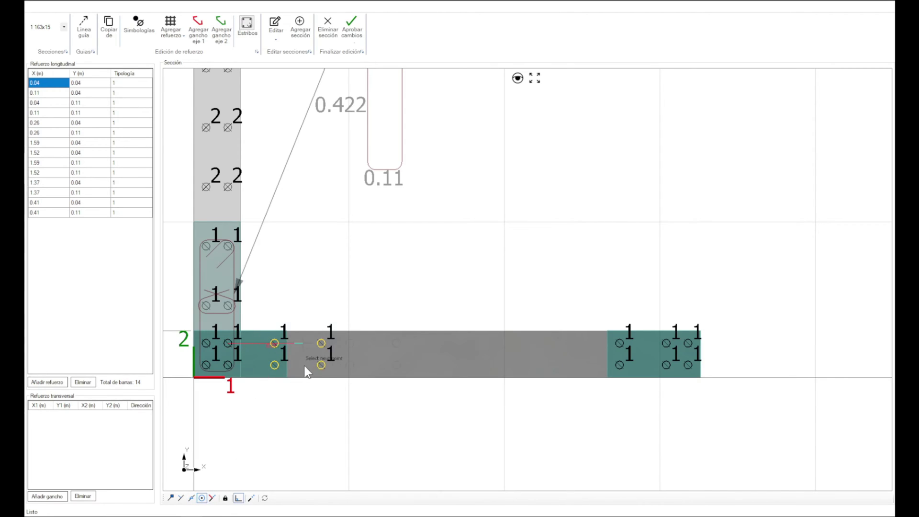
pyautogui.click(320, 344)
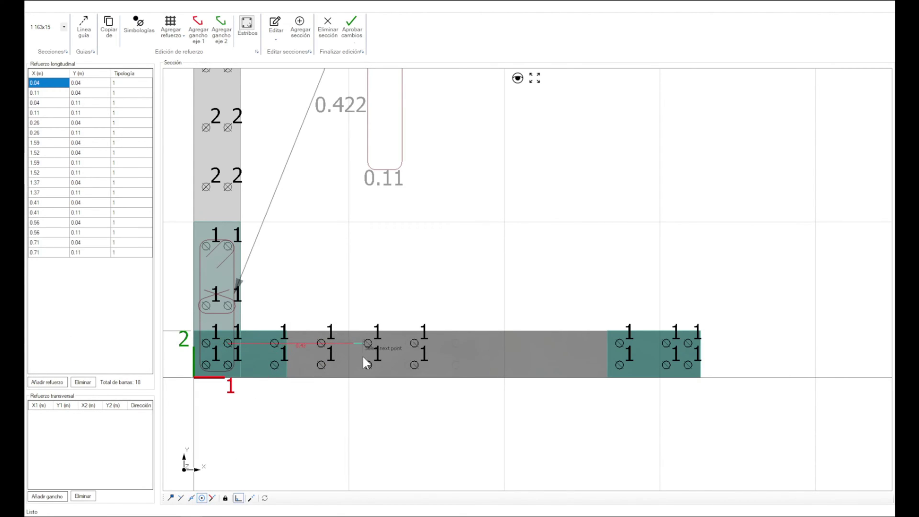
pyautogui.press('Escape')
# Step: Mirror the three web bar pairs at X = 0.41, 0.56 and 0.71 about the element's vertical mid-plane
pyautogui.moveTo(292, 302); pyautogui.dragTo(415, 386)
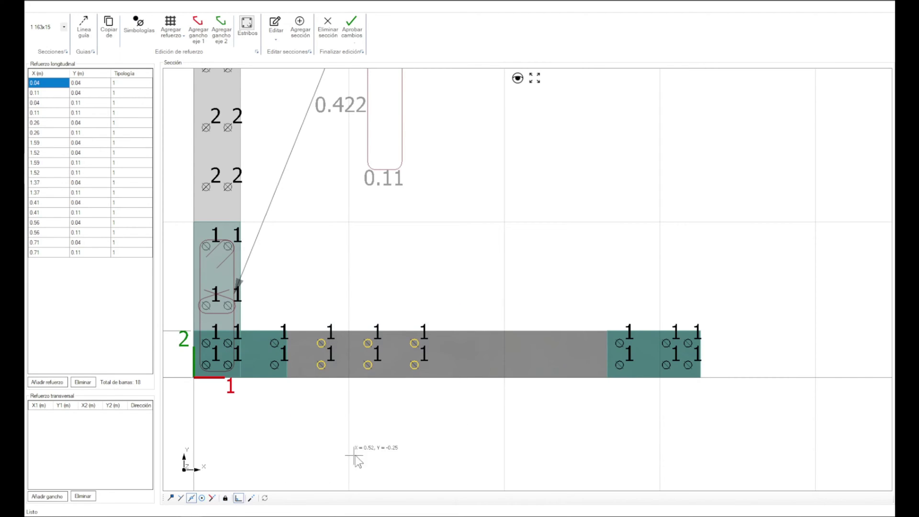
pyautogui.press('m')
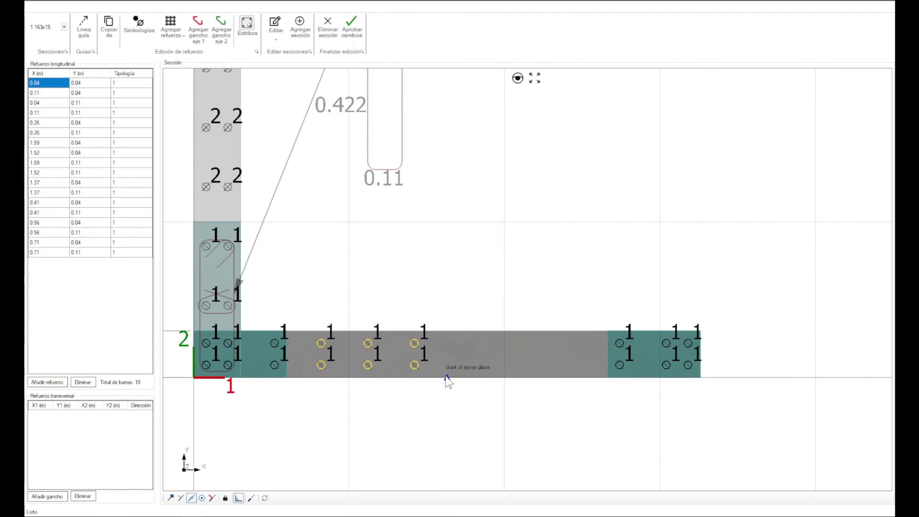
pyautogui.click(447, 331)
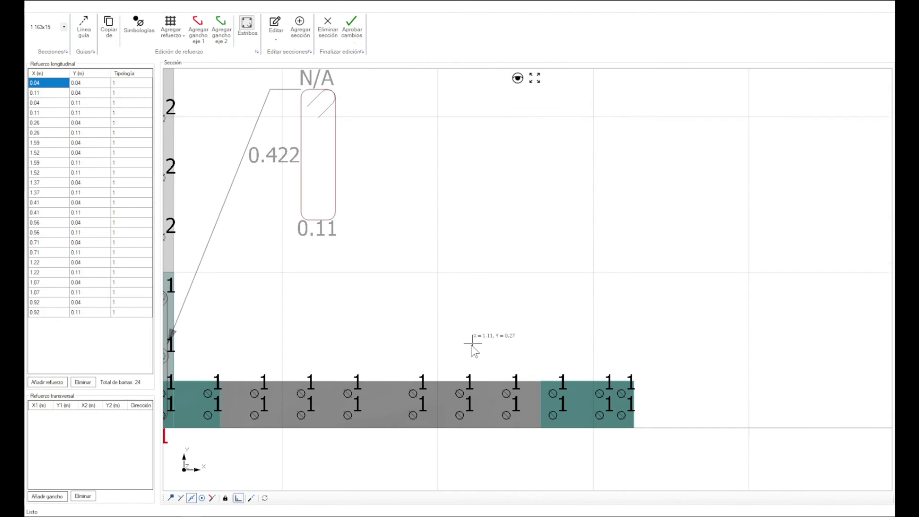
# Step: Change all bars of the horizontal element except the four shared corner bars to typology 3
pyautogui.moveTo(236, 383); pyautogui.dragTo(527, 451)
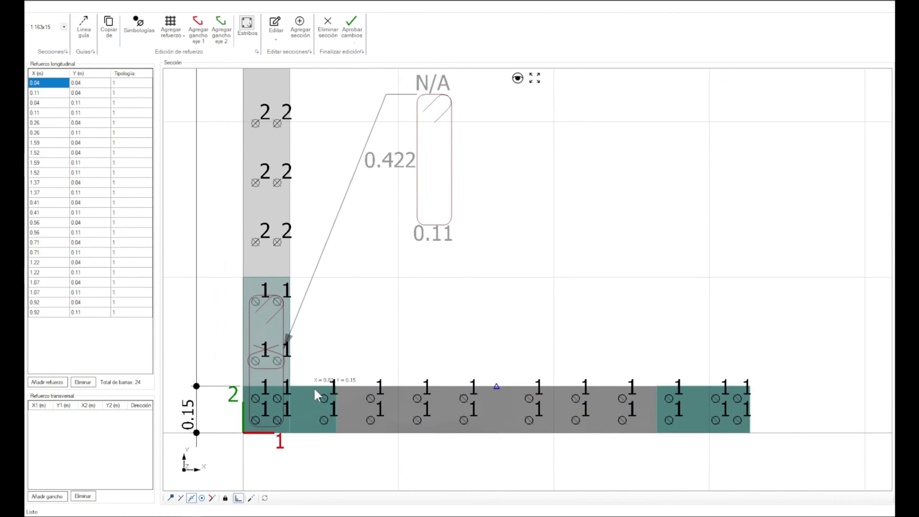
pyautogui.moveTo(430, 402); pyautogui.dragTo(326, 356, button='middle')
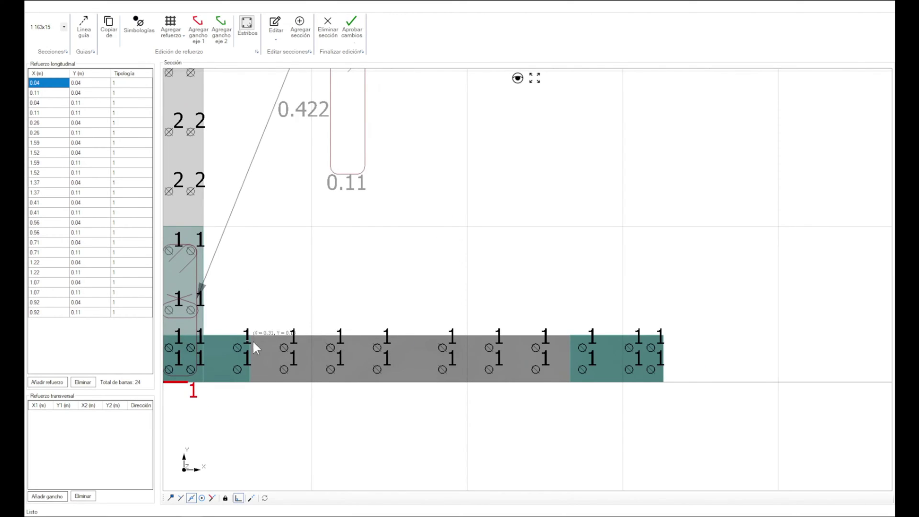
pyautogui.moveTo(214, 309); pyautogui.dragTo(709, 417)
pyautogui.rightClick(512, 235)
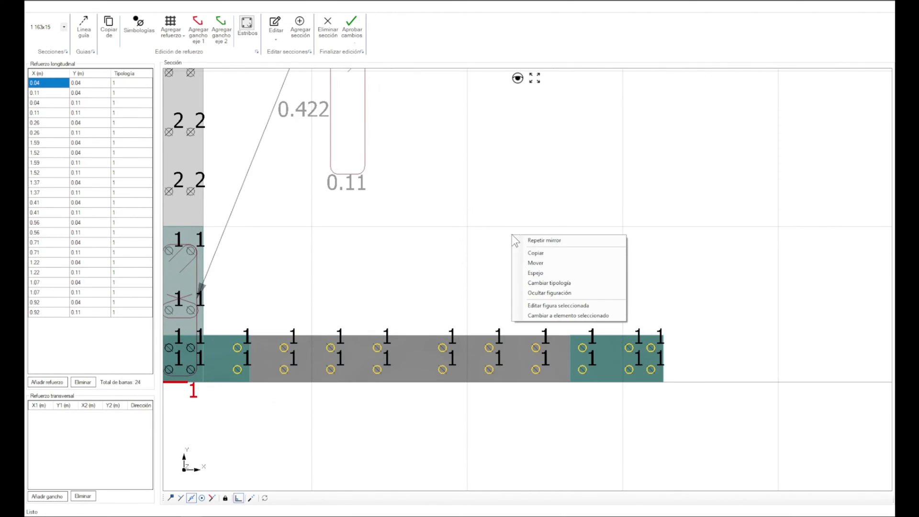
pyautogui.click(568, 283)
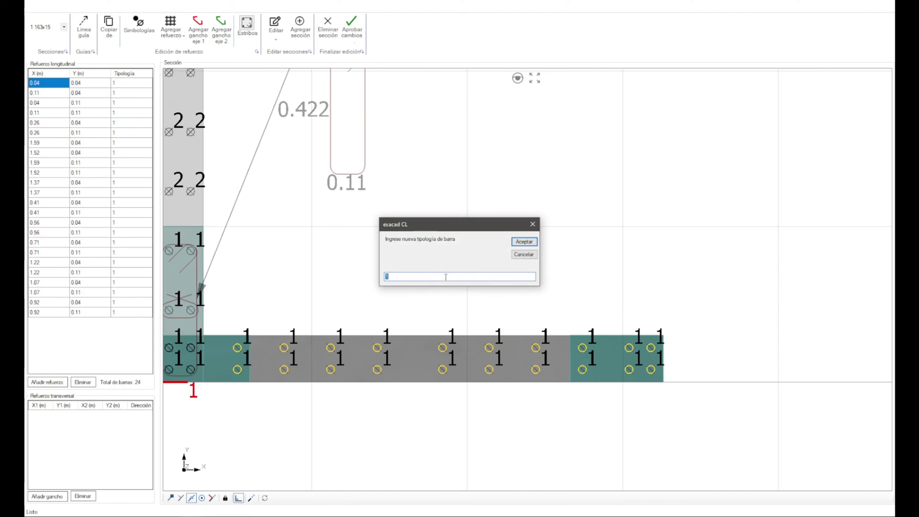
pyautogui.write('3')
pyautogui.click(524, 241)
# Step: Change the twelve web bars between the two boundary zones of the horizontal element to typology 4
pyautogui.moveTo(269, 329); pyautogui.dragTo(550, 404)
pyautogui.rightClick(476, 282)
pyautogui.click(509, 328)
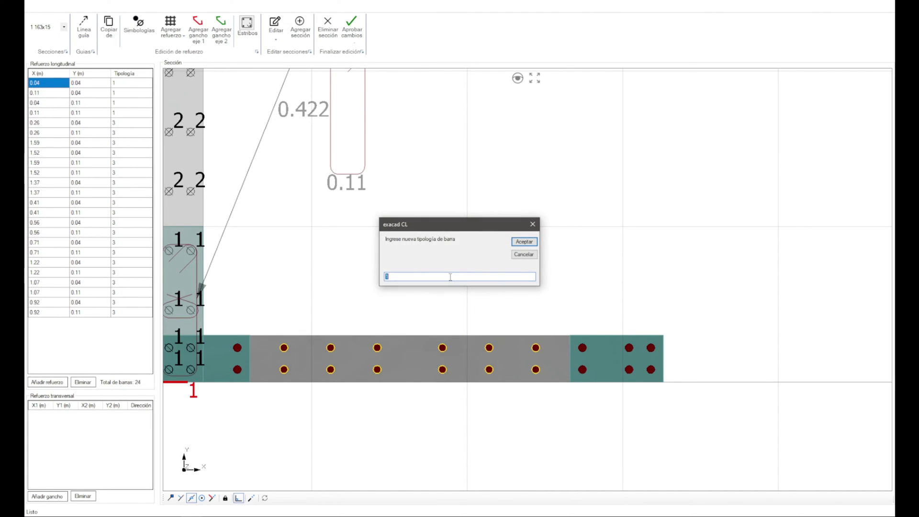
pyautogui.click(524, 242)
# Step: Assign the hollow circle symbol to typology 3 bars
pyautogui.click(138, 24)
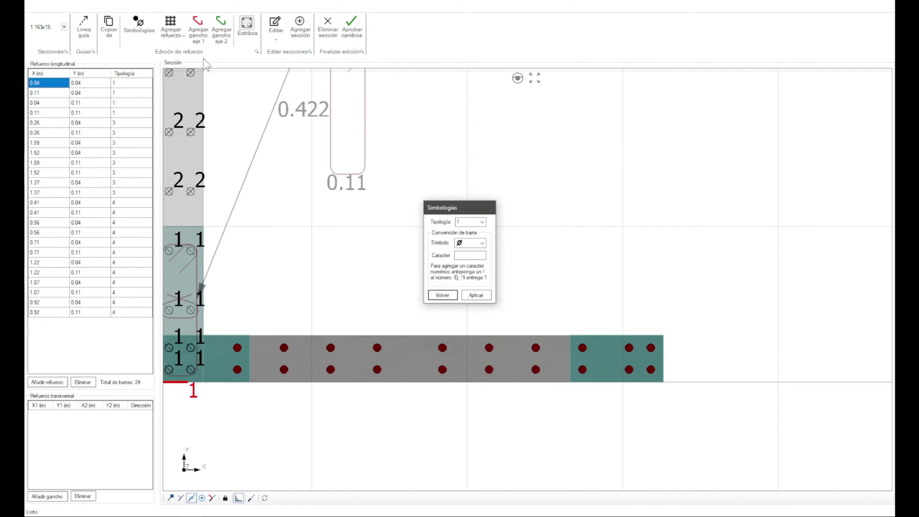
pyautogui.click(482, 222)
pyautogui.click(482, 243)
pyautogui.click(464, 282)
pyautogui.click(482, 242)
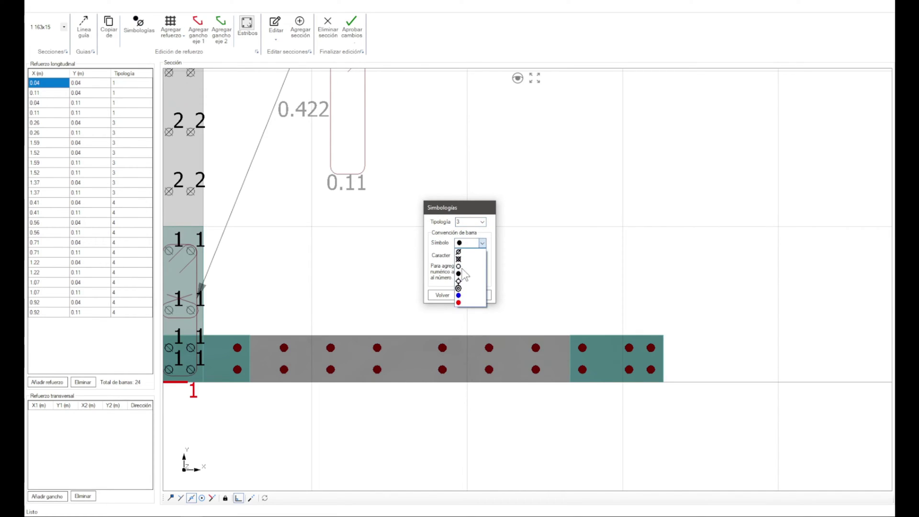
pyautogui.click(479, 285)
pyautogui.click(477, 295)
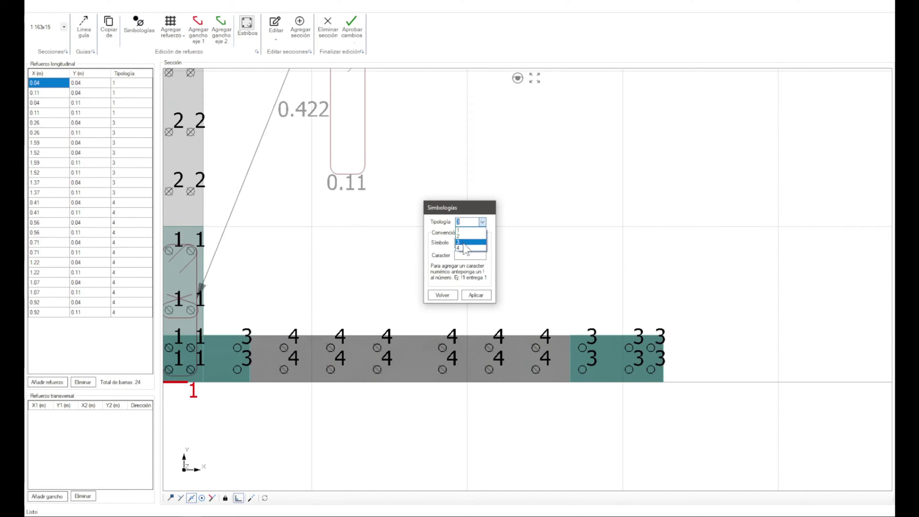
# Step: Assign the solid black circle symbol to typology 4 bars and close the symbol settings
pyautogui.click(463, 248)
pyautogui.click(482, 243)
pyautogui.click(467, 279)
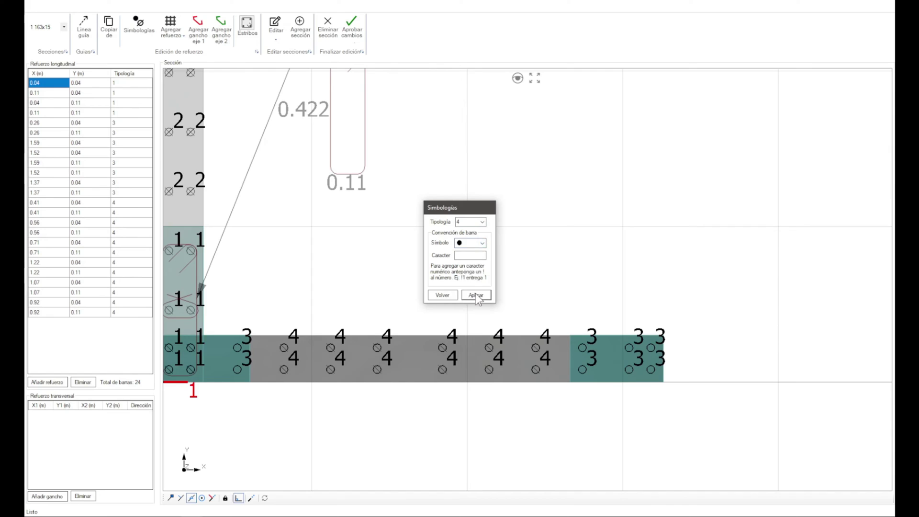
pyautogui.click(476, 295)
pyautogui.click(443, 295)
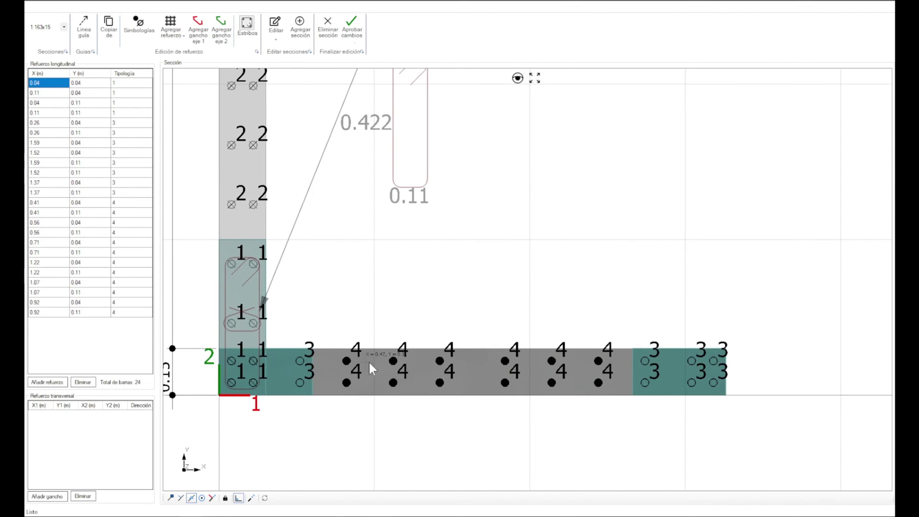
# Step: Add a stirrup around the boundary bars at the shared corner, from bar centre (0.04, 0.04) to (0.26, 0.11)
pyautogui.click(252, 37)
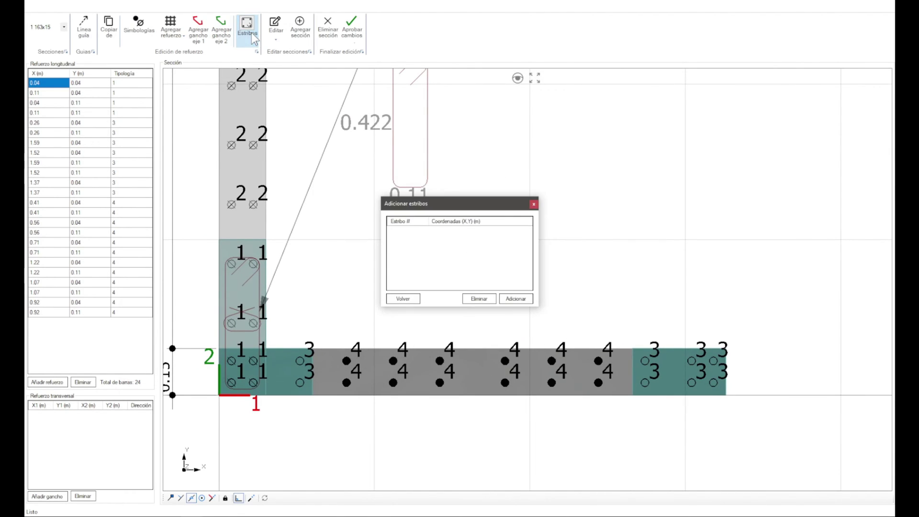
pyautogui.click(514, 298)
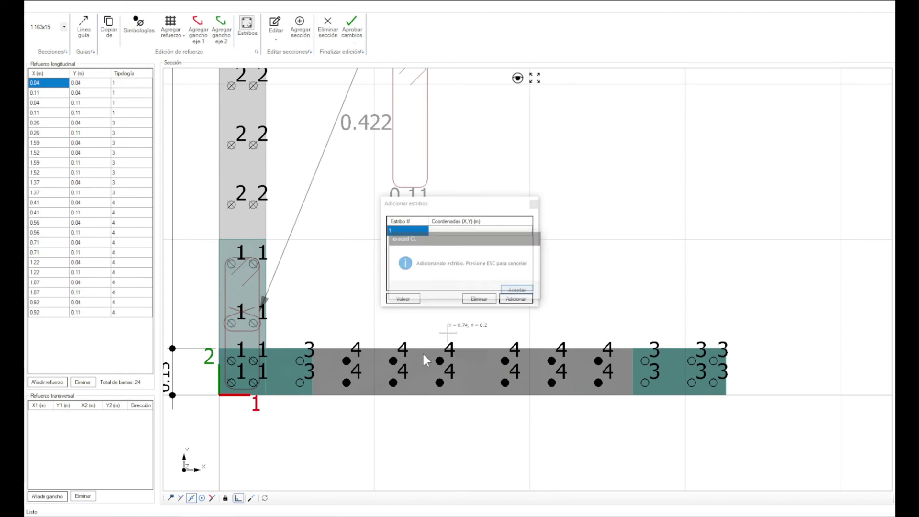
pyautogui.scroll(3, 267, 389)
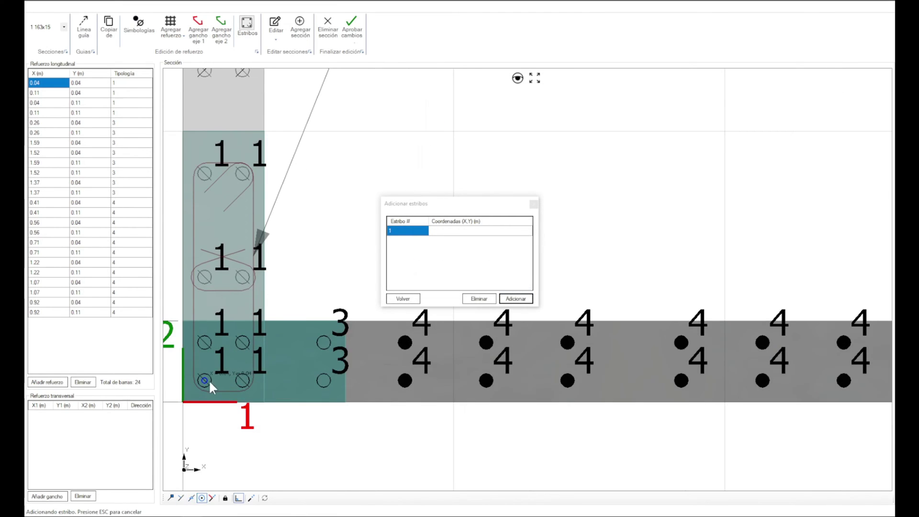
pyautogui.click(323, 342)
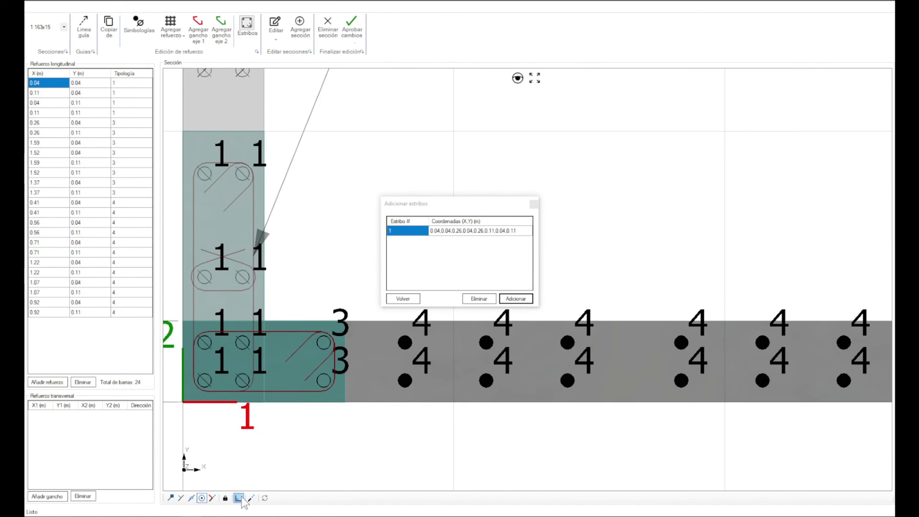
pyautogui.hscroll(5, 493, 390)
pyautogui.hscroll(3, 654, 396)
pyautogui.click(516, 299)
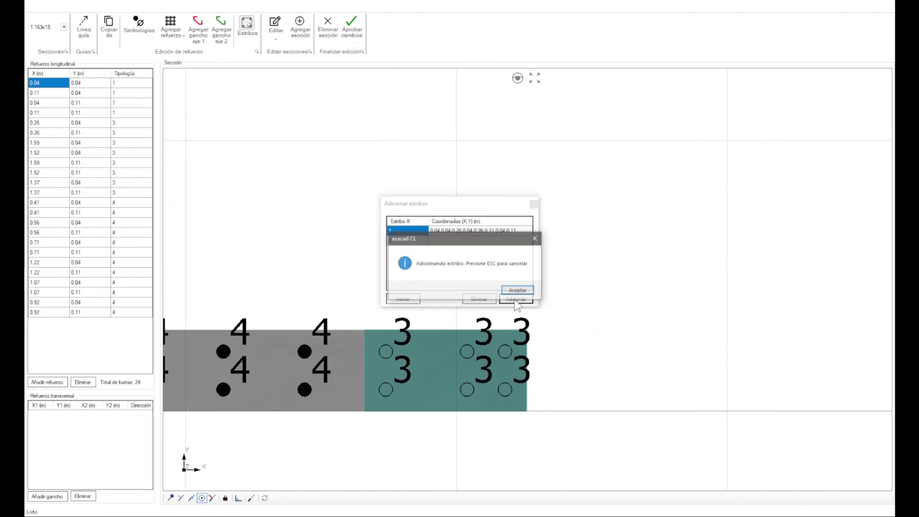
pyautogui.click(506, 352)
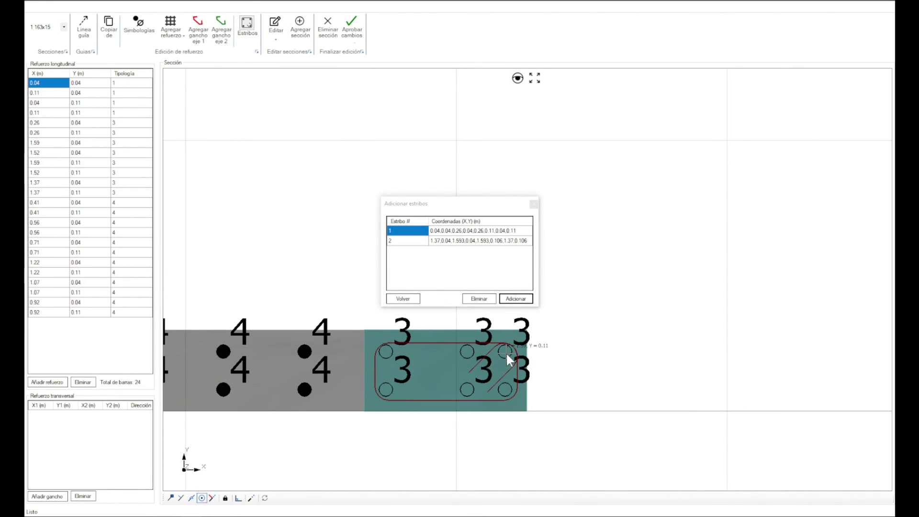
pyautogui.click(480, 298)
# Step: Add a stirrup around the far boundary zone's bars, from bar centre (1.37, 0.04) to (1.59, 0.11)
pyautogui.click(507, 298)
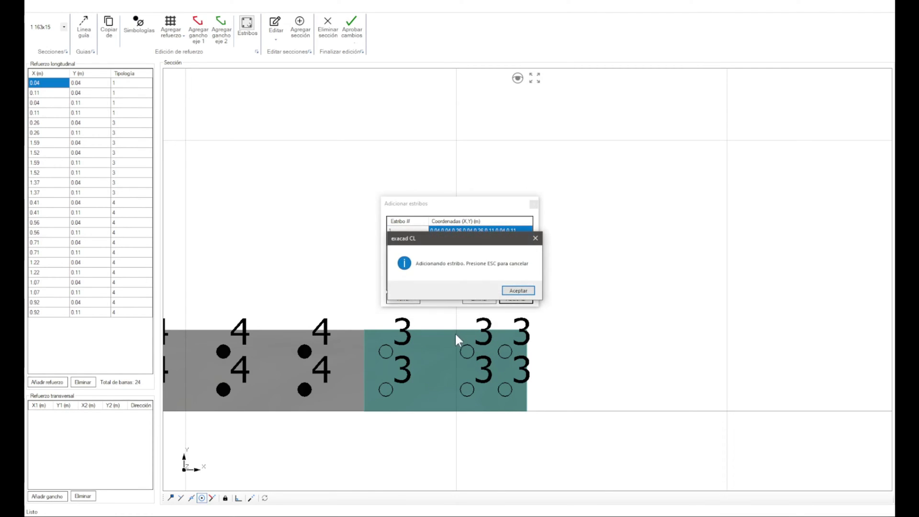
pyautogui.click(392, 387)
pyautogui.click(501, 356)
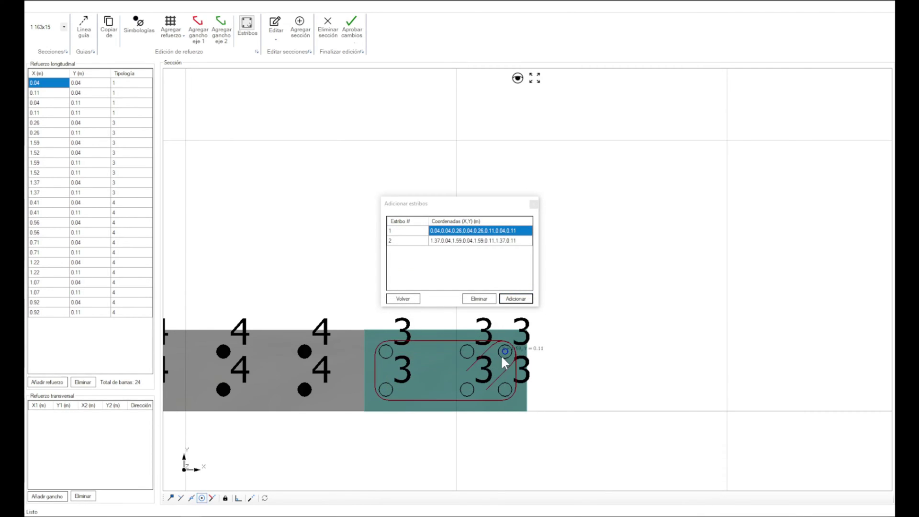
pyautogui.scroll(-3, 591, 378)
pyautogui.scroll(-2, 591, 378)
pyautogui.scroll(1, 574, 361)
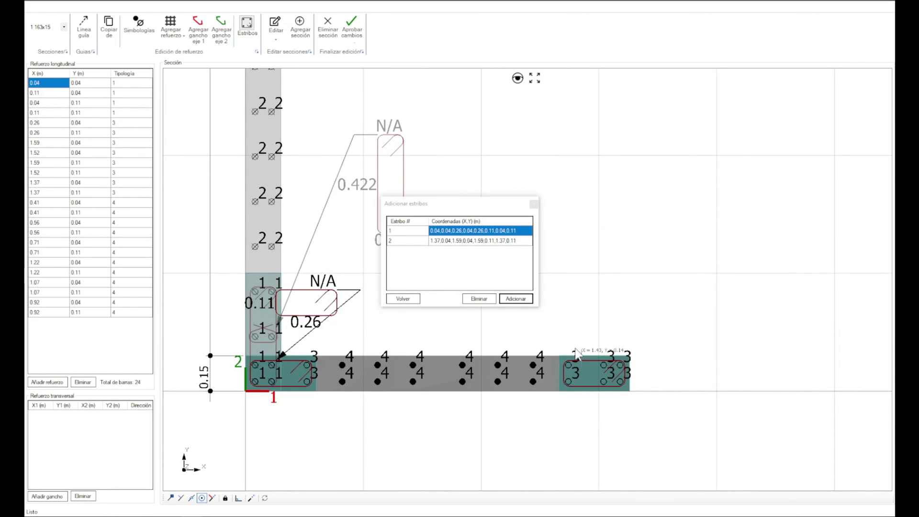
pyautogui.click(398, 299)
pyautogui.moveTo(438, 369); pyautogui.dragTo(418, 376, button='middle')
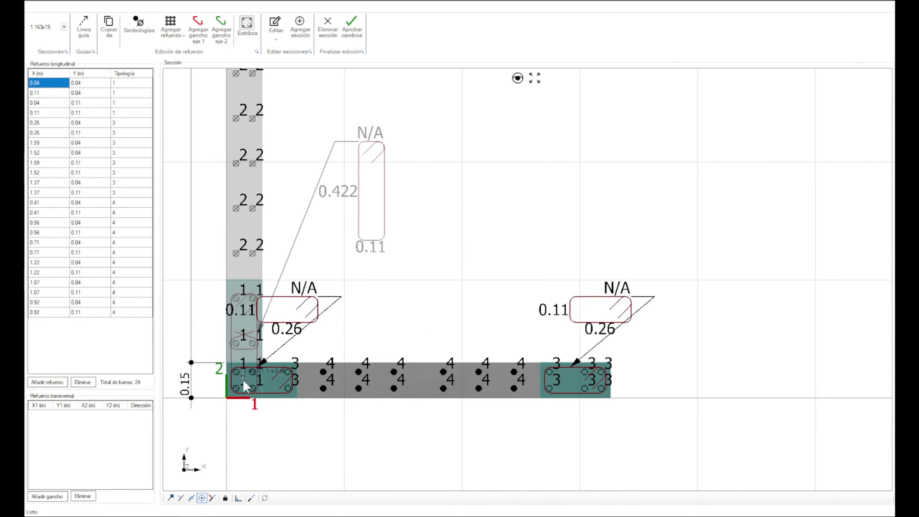
# Step: Delete the stirrup in the horizontal element's far boundary zone
pyautogui.scroll(1, 591, 397)
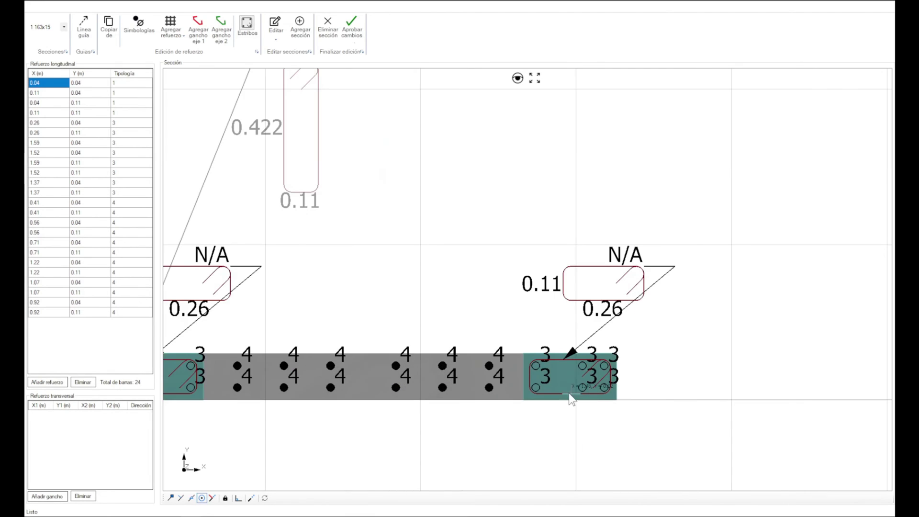
pyautogui.click(563, 362)
pyautogui.press('Delete')
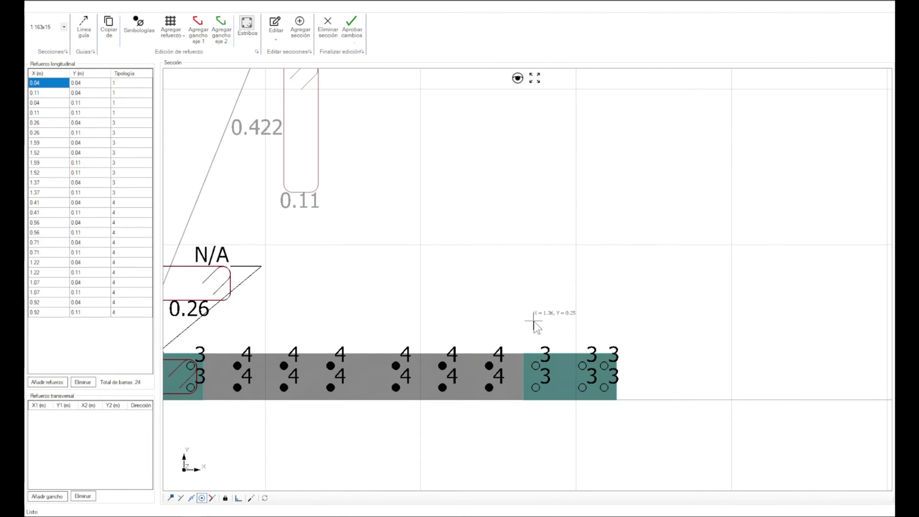
# Step: Copy the shared-corner stirrup to the far boundary zone, placing it by the upper bar centre at X = 1.37
pyautogui.moveTo(174, 383); pyautogui.dragTo(333, 363, button='middle')
pyautogui.click(344, 342)
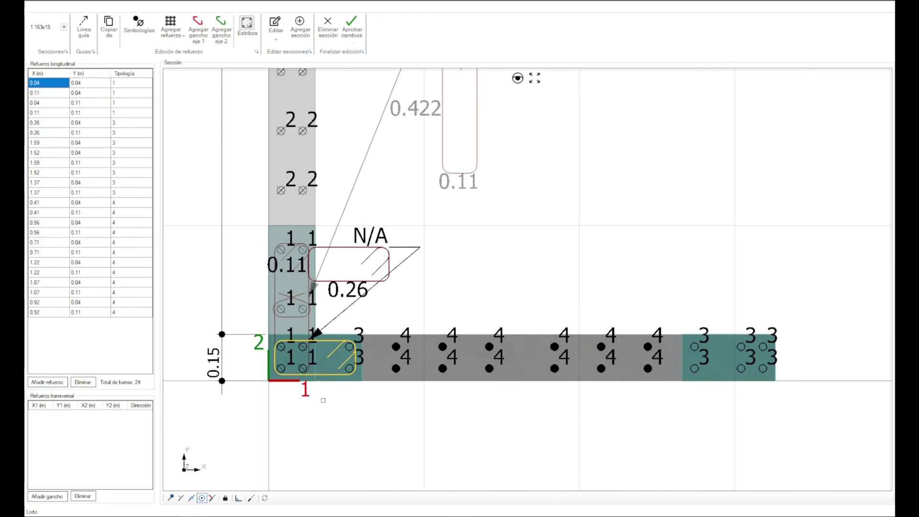
pyautogui.write('copy')
pyautogui.press('Return')
pyautogui.scroll(3, 311, 381)
pyautogui.click(258, 320)
pyautogui.moveTo(612, 398); pyautogui.dragTo(110, 373, button='middle')
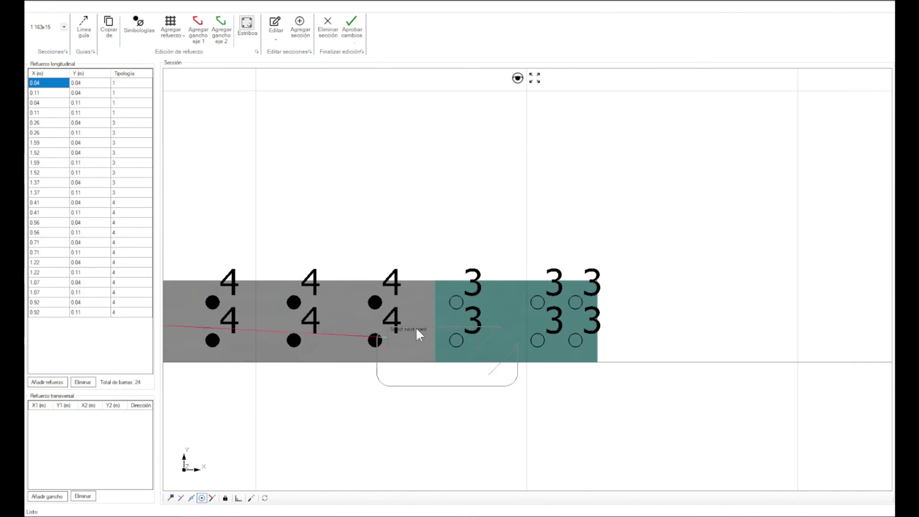
pyautogui.click(456, 302)
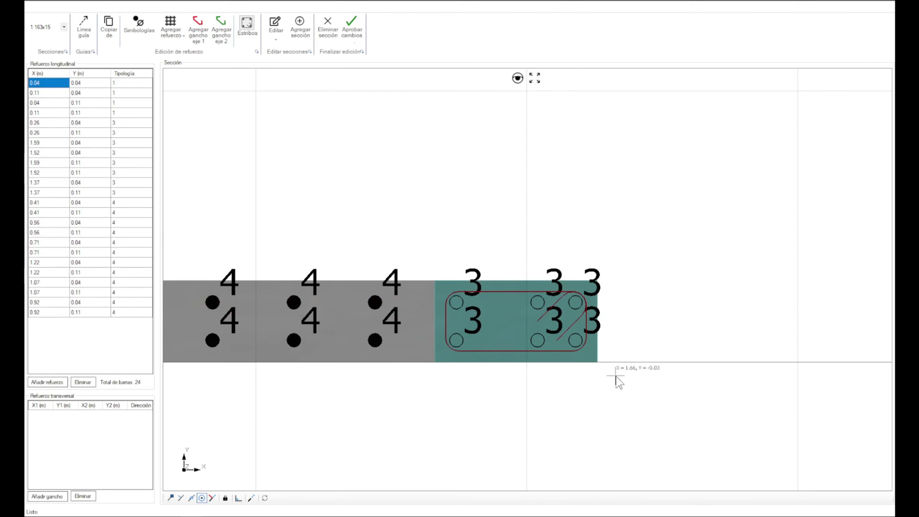
# Step: Restore the transverse reinforcement shape drawings so both stirrups of the horizontal element have a labelled detail
pyautogui.scroll(-3, 616, 378)
pyautogui.moveTo(423, 344)
pyautogui.mouseDown(button='middle')
pyautogui.moveTo(529, 398)
pyautogui.moveTo(366, 343)
pyautogui.moveTo(297, 308)
pyautogui.mouseUp(button='middle')
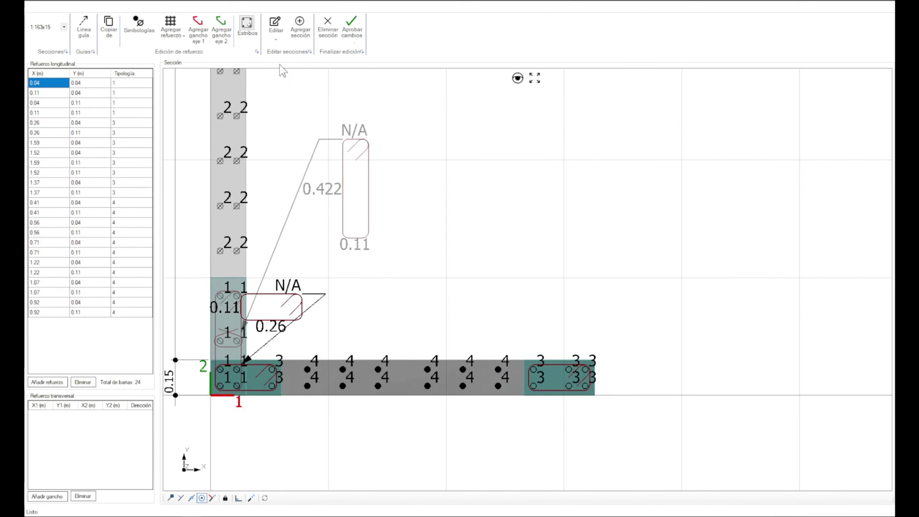
pyautogui.click(270, 36)
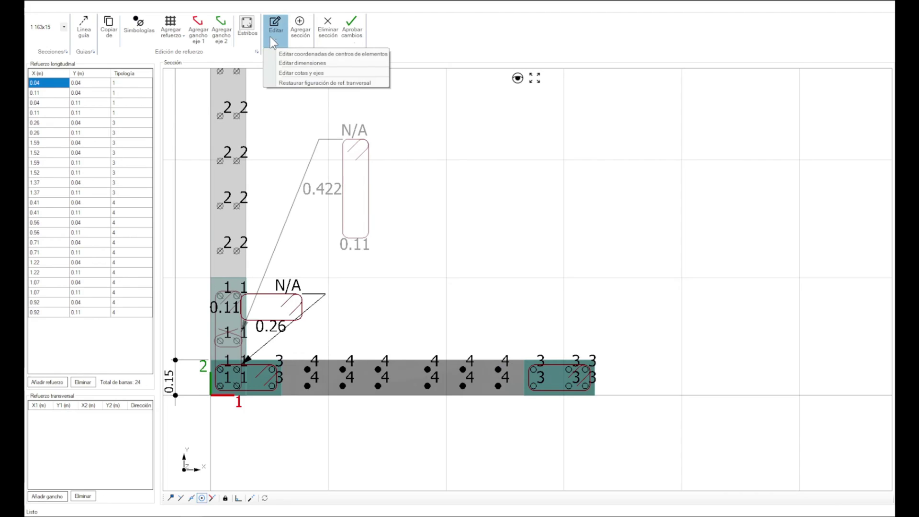
pyautogui.click(295, 82)
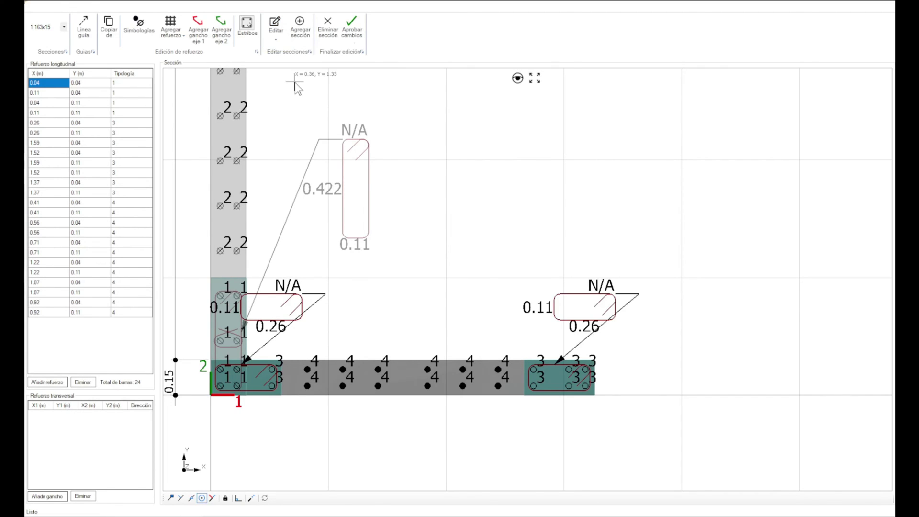
# Step: Move the shared-corner stirrup's labelled detail clear of the vertical wall element
pyautogui.click(264, 295)
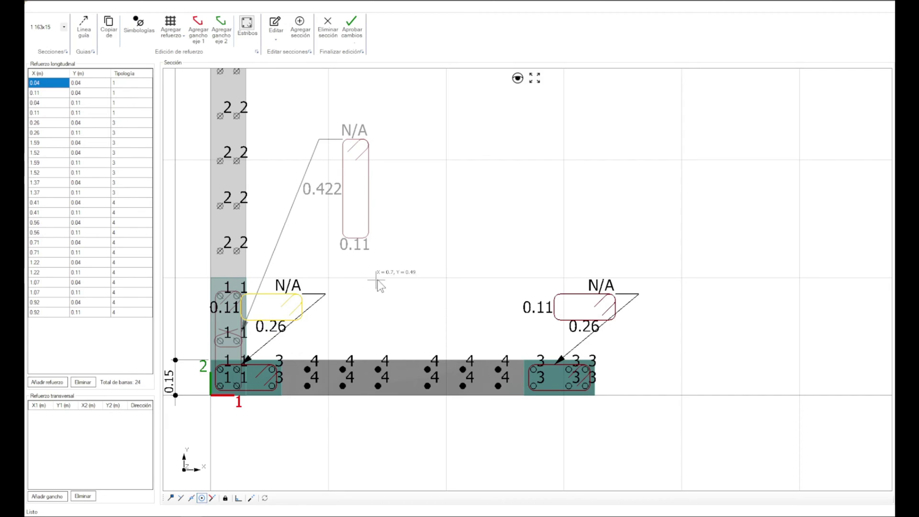
pyautogui.rightClick(378, 279)
pyautogui.click(443, 308)
pyautogui.click(428, 292)
pyautogui.click(529, 276)
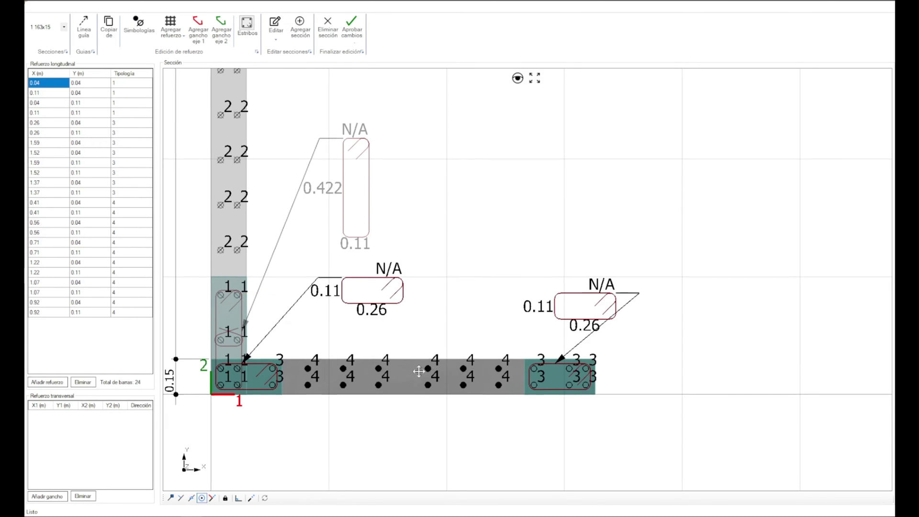
# Step: Add an axis 2 hook between the two bars at X = 1.52, from Y = 0.04 to Y = 0.11
pyautogui.moveTo(421, 372); pyautogui.dragTo(472, 357, button='middle')
pyautogui.scroll(2, 708, 373)
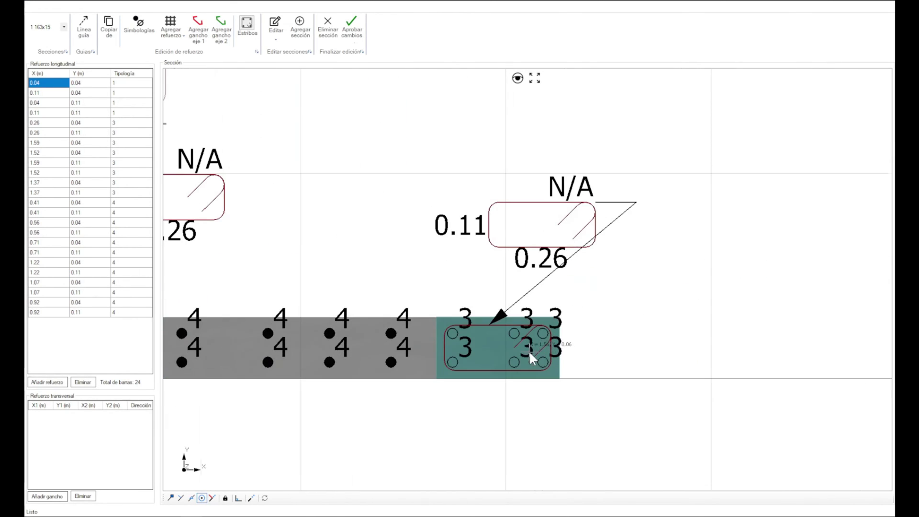
pyautogui.click(222, 33)
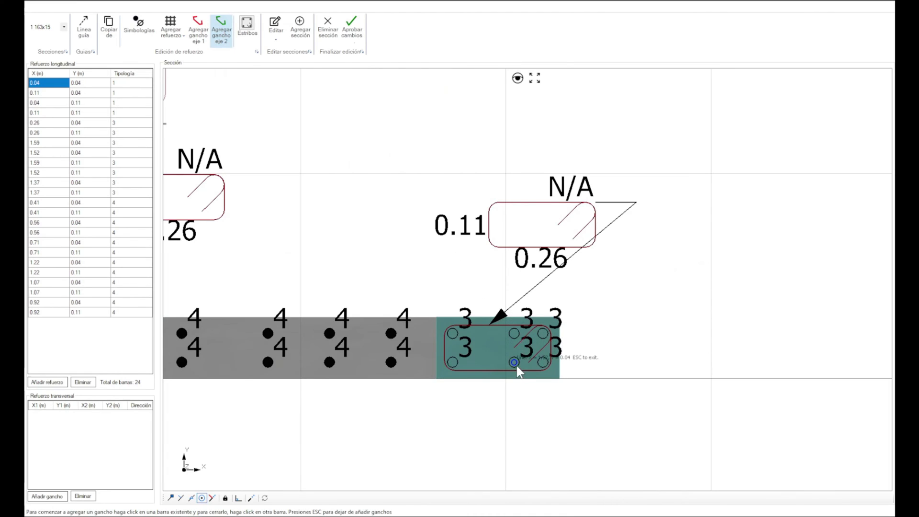
pyautogui.click(514, 334)
pyautogui.scroll(-3, 542, 331)
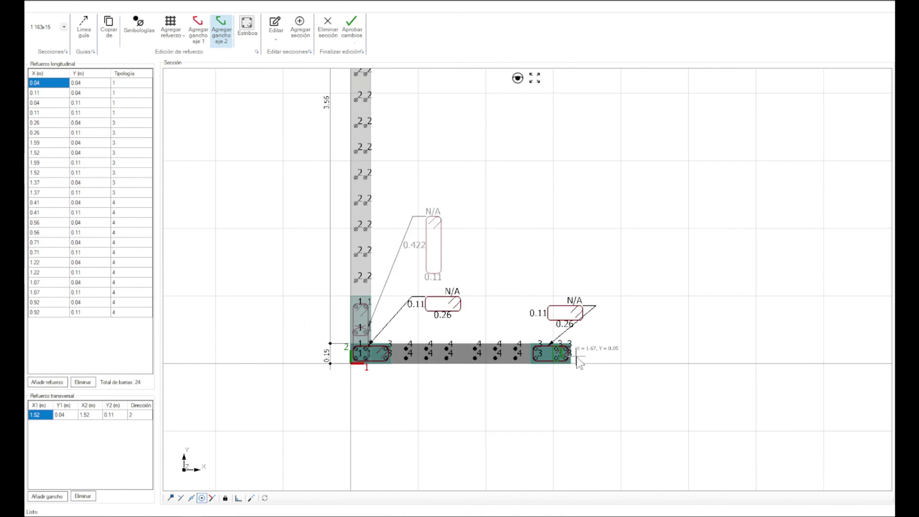
# Step: Approve the reinforcement changes made to the horizontal element
pyautogui.moveTo(541, 329); pyautogui.dragTo(485, 385, button='middle')
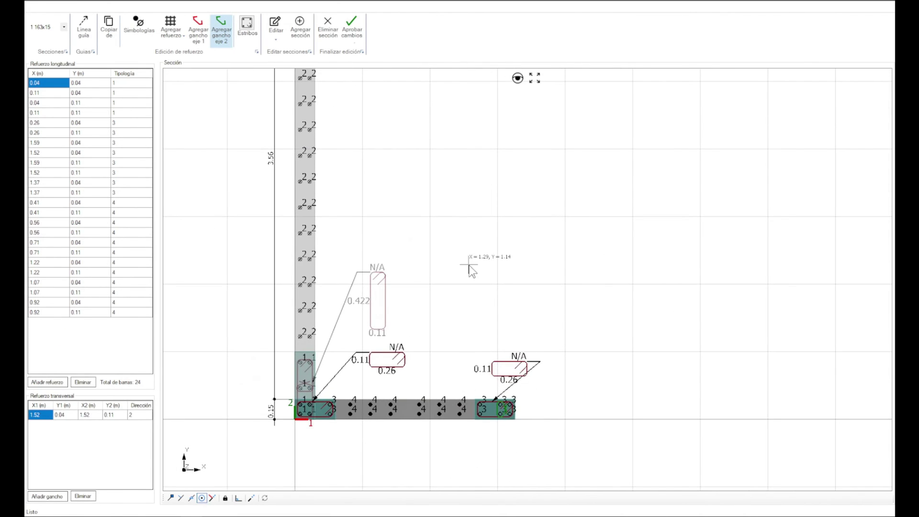
pyautogui.click(352, 26)
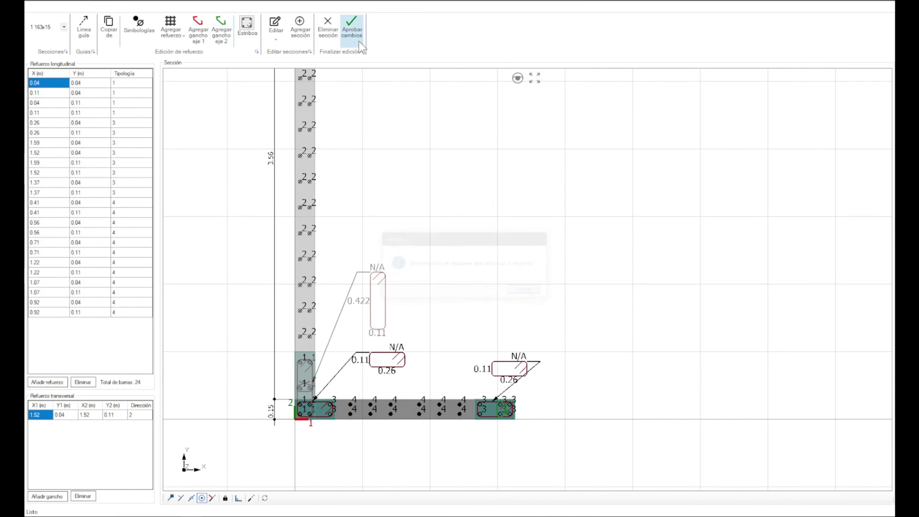
pyautogui.moveTo(449, 331); pyautogui.dragTo(442, 322, button='middle')
pyautogui.scroll(4, 441, 322)
pyautogui.moveTo(188, 325); pyautogui.dragTo(306, 335, button='middle')
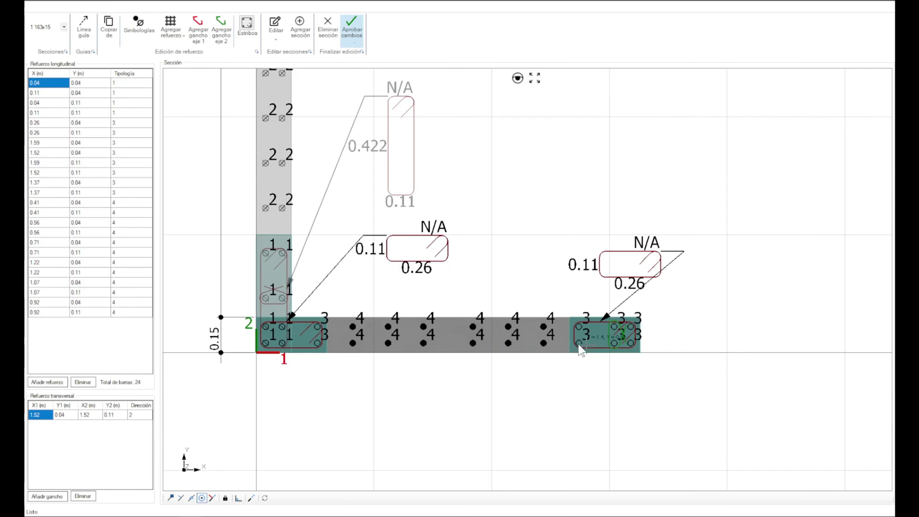
# Step: Place the horizontal element's reinforcement dimensions below it for direction 1 and on its right side for direction 2
pyautogui.click(283, 38)
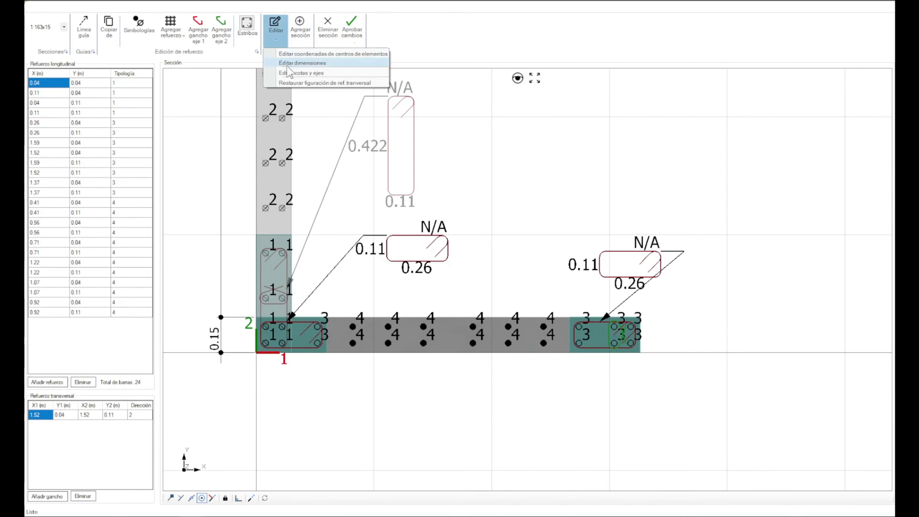
pyautogui.click(307, 73)
pyautogui.moveTo(368, 199); pyautogui.dragTo(521, 120)
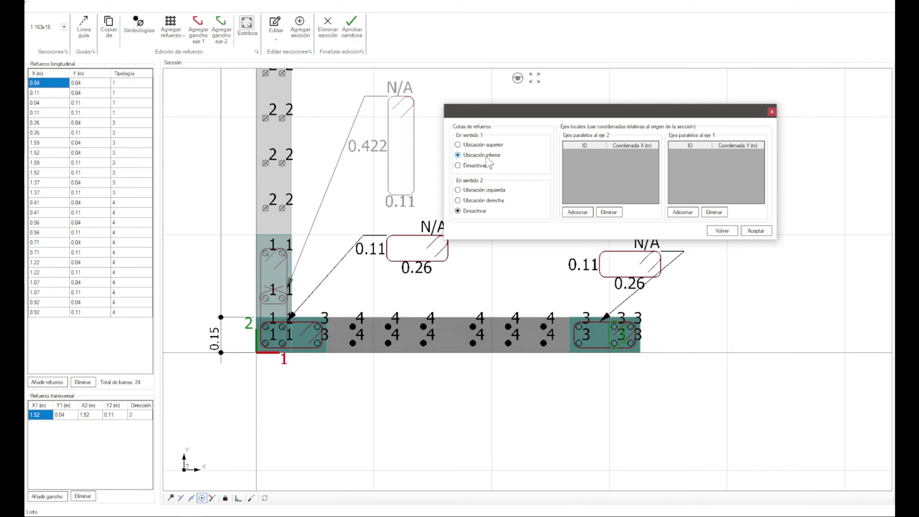
pyautogui.click(754, 230)
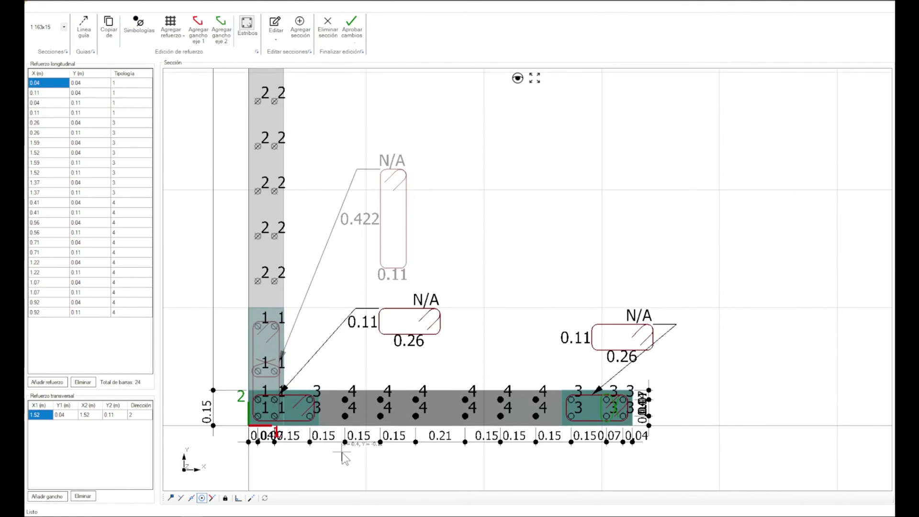
pyautogui.scroll(-2, 397, 218)
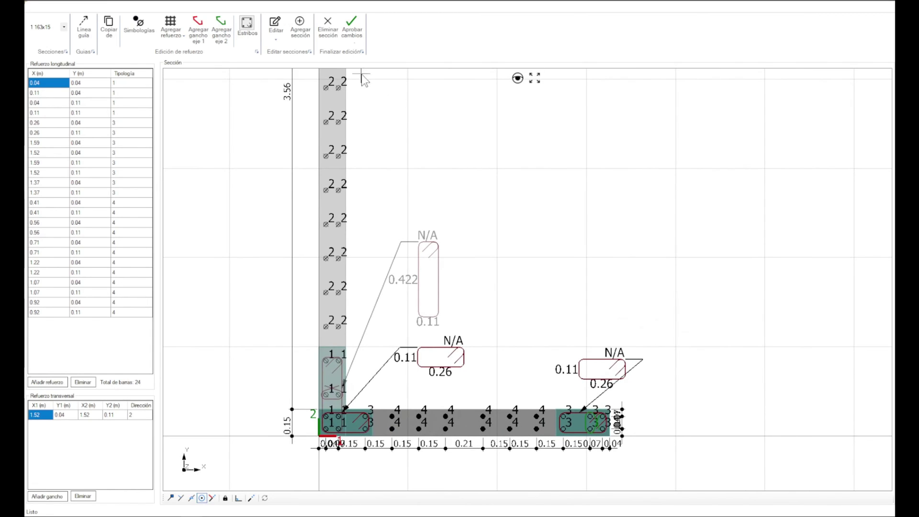
# Step: Switch section editing from the horizontal element to the vertical wall element
pyautogui.click(334, 173)
pyautogui.rightClick(364, 139)
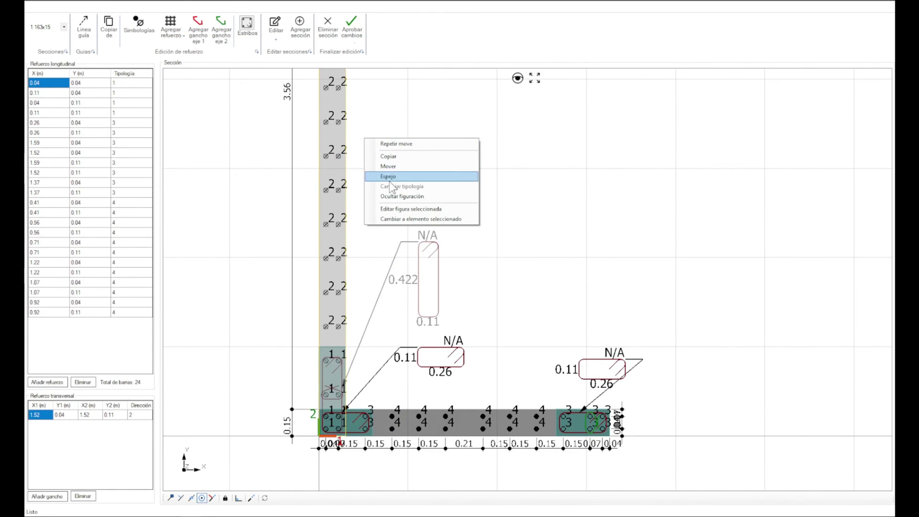
pyautogui.click(415, 218)
pyautogui.click(493, 287)
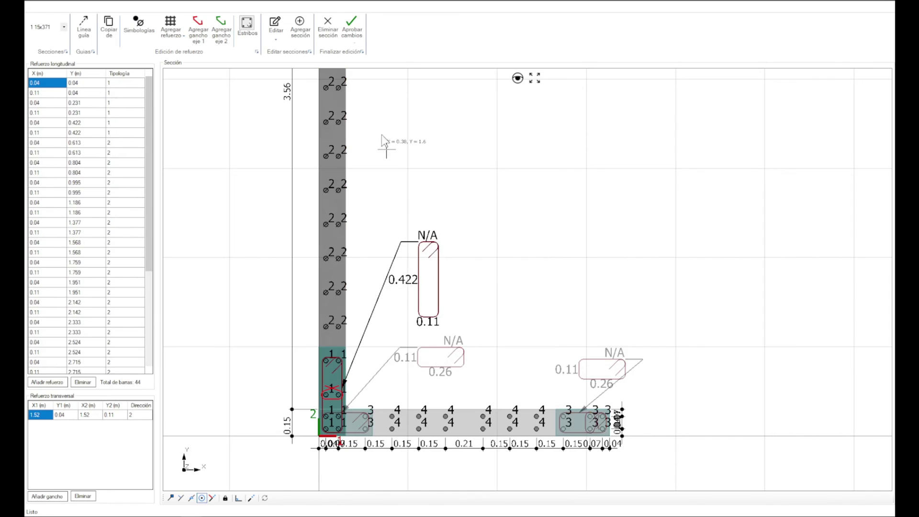
# Step: Place the vertical element's reinforcement dimensions above it for direction 1 and on its left side for direction 2
pyautogui.click(276, 29)
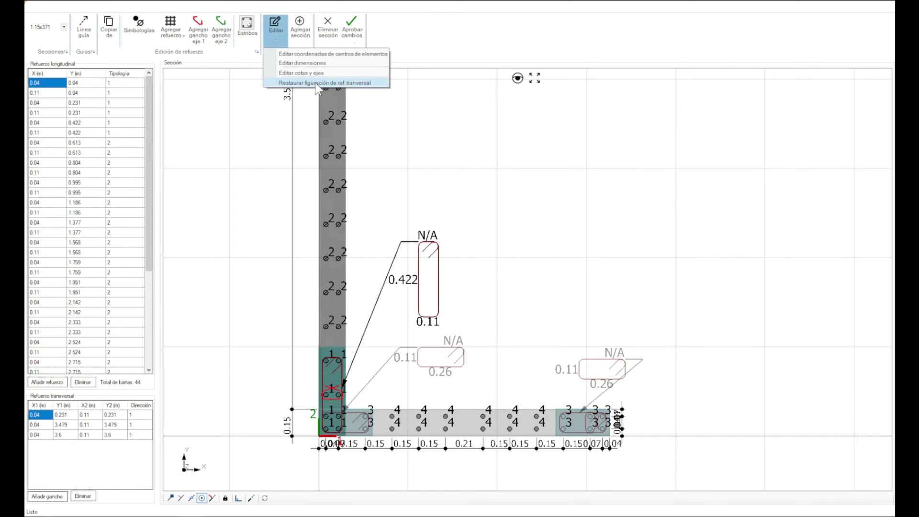
pyautogui.click(316, 73)
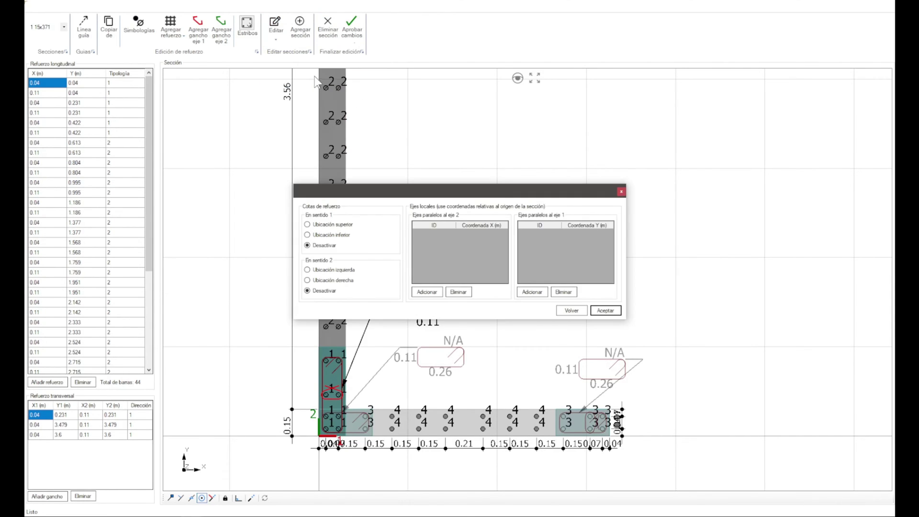
pyautogui.click(344, 269)
pyautogui.click(604, 311)
# Step: Examine the vertical element's reinforcement dimensions along its height and the stirrup and hooks at its upper end
pyautogui.moveTo(435, 127); pyautogui.dragTo(390, 318, button='middle')
pyautogui.scroll(-3, 390, 318)
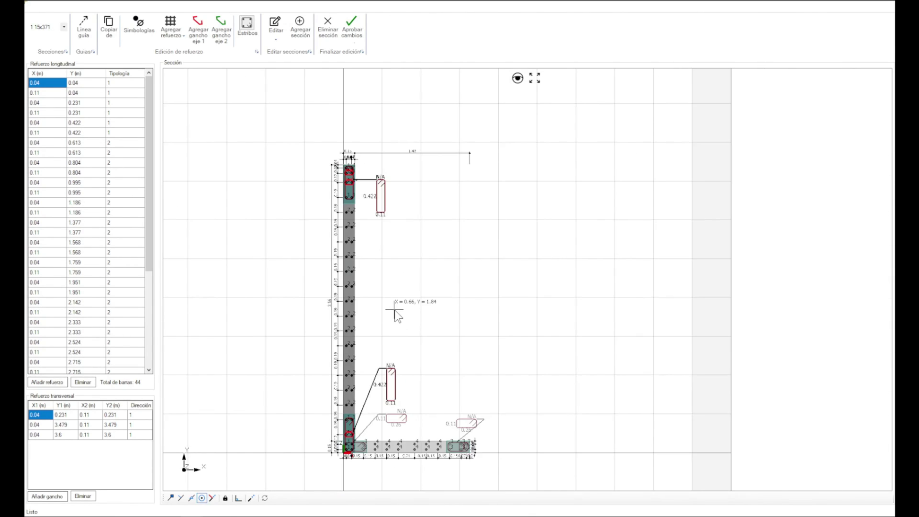
pyautogui.scroll(1, 411, 256)
pyautogui.moveTo(431, 243); pyautogui.dragTo(432, 194, button='middle')
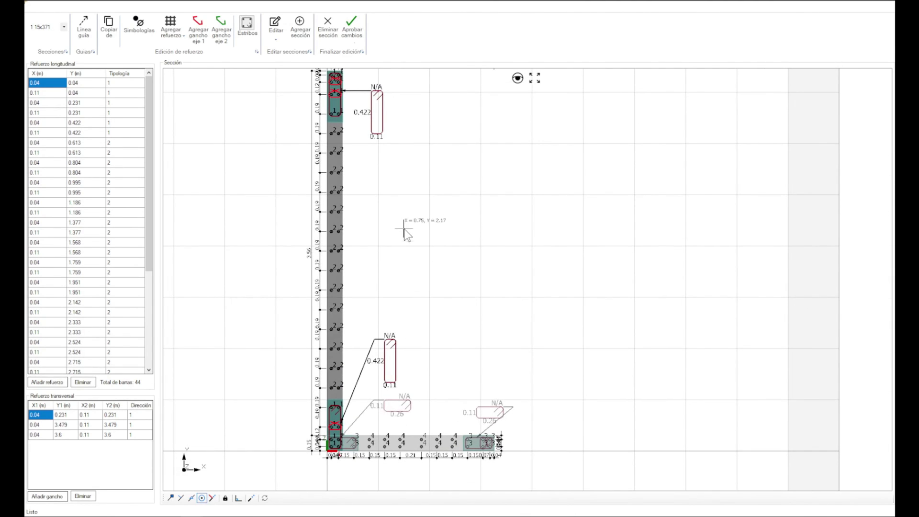
pyautogui.scroll(1, 404, 220)
pyautogui.scroll(2, 344, 102)
pyautogui.scroll(-1, 330, 162)
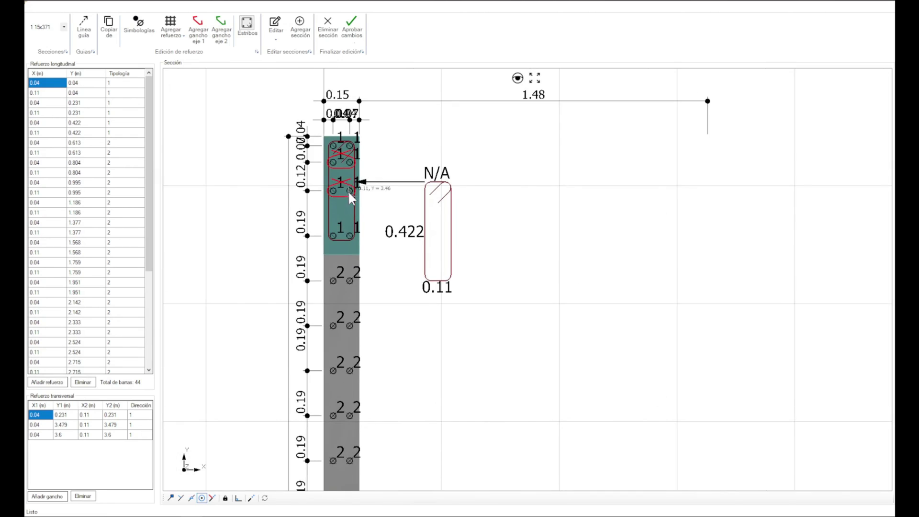
pyautogui.scroll(3, 353, 195)
pyautogui.scroll(-2, 376, 178)
pyautogui.scroll(1, 425, 205)
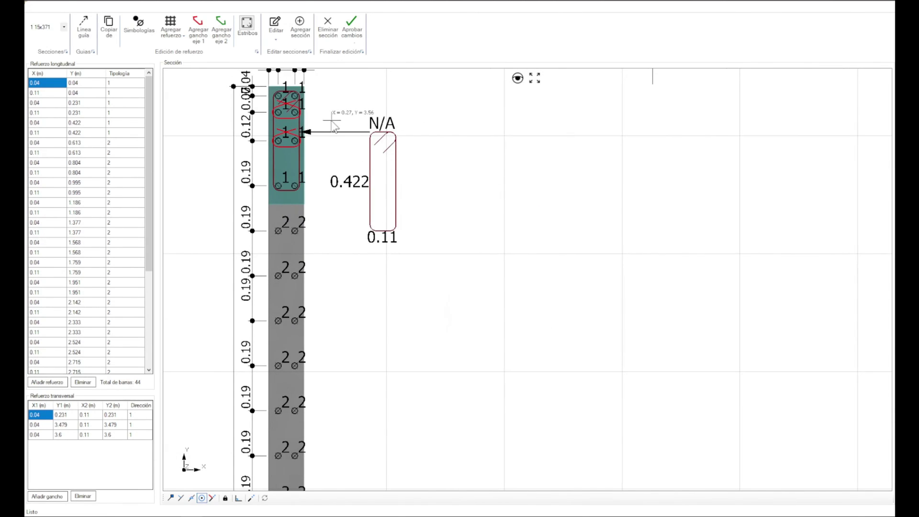
# Step: Restore the transverse reinforcement detailing of the vertical element
pyautogui.click(275, 26)
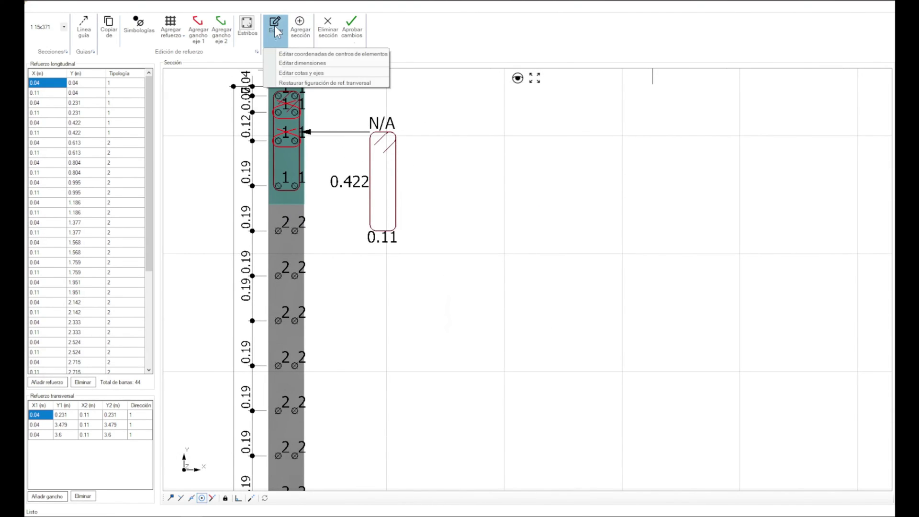
pyautogui.click(290, 84)
pyautogui.scroll(-3, 447, 310)
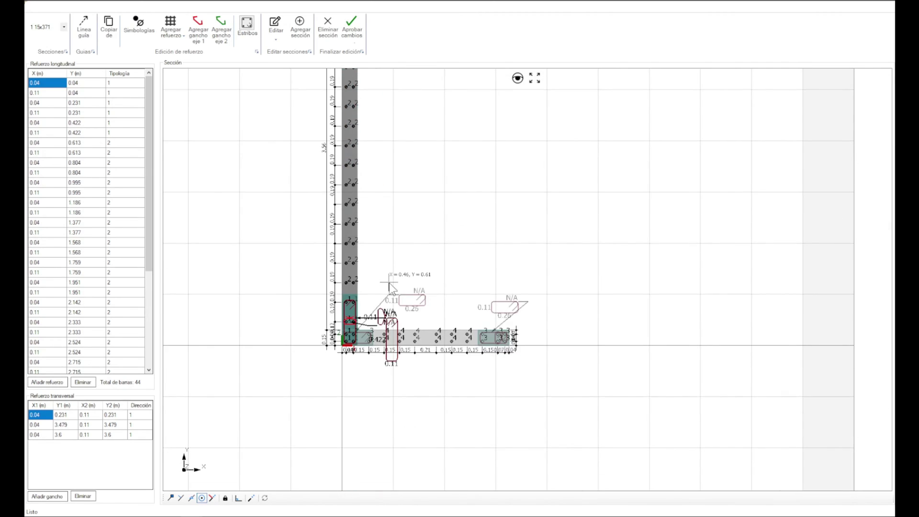
pyautogui.scroll(2, 390, 287)
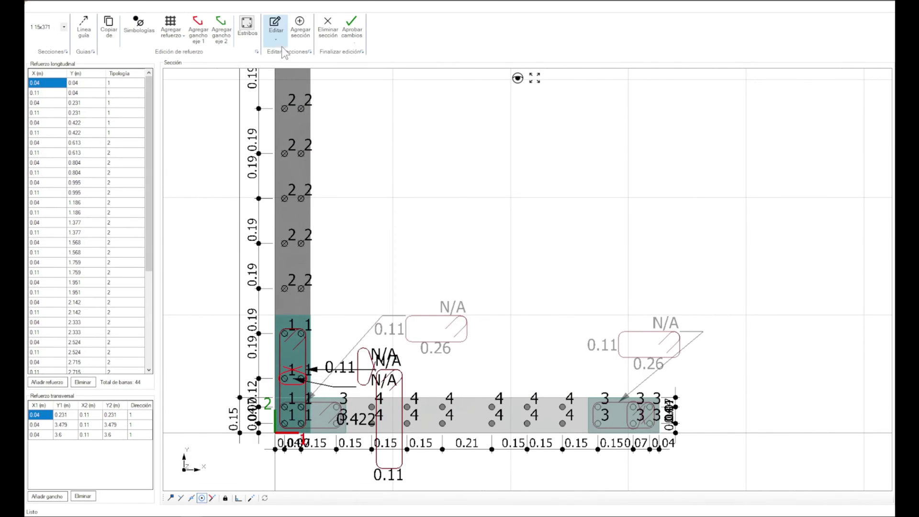
pyautogui.click(280, 39)
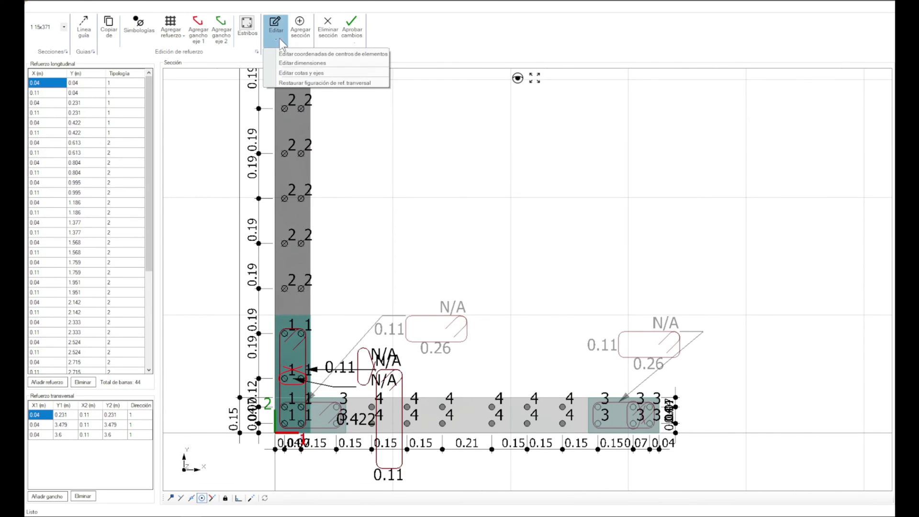
pyautogui.click(333, 86)
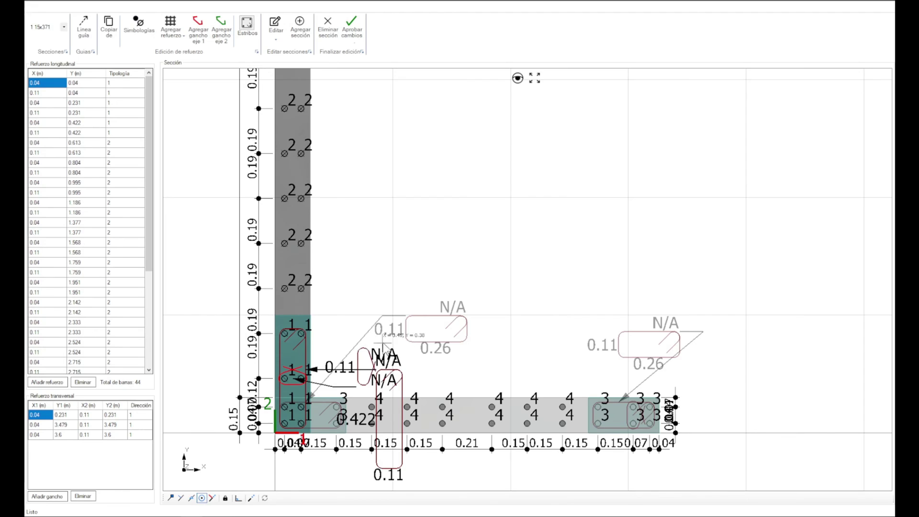
# Step: Review the vertical element's full length and approve its reinforcement changes
pyautogui.scroll(-4, 387, 336)
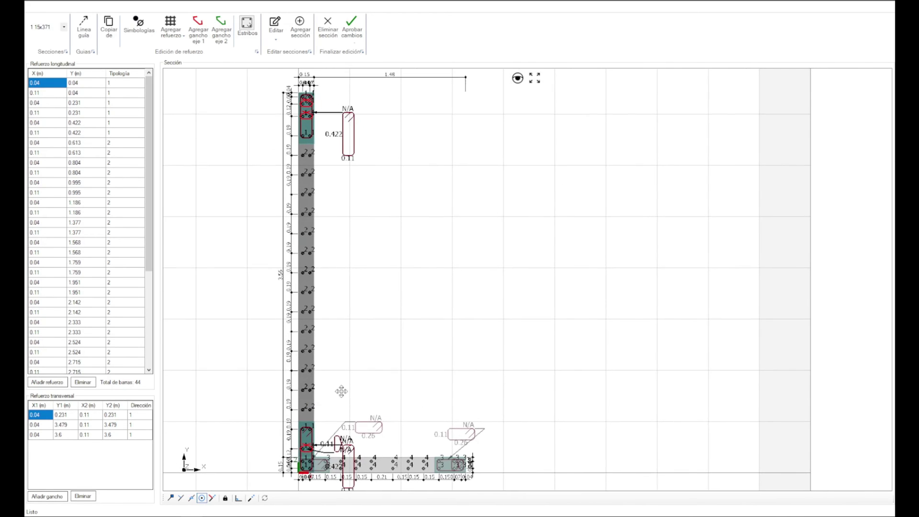
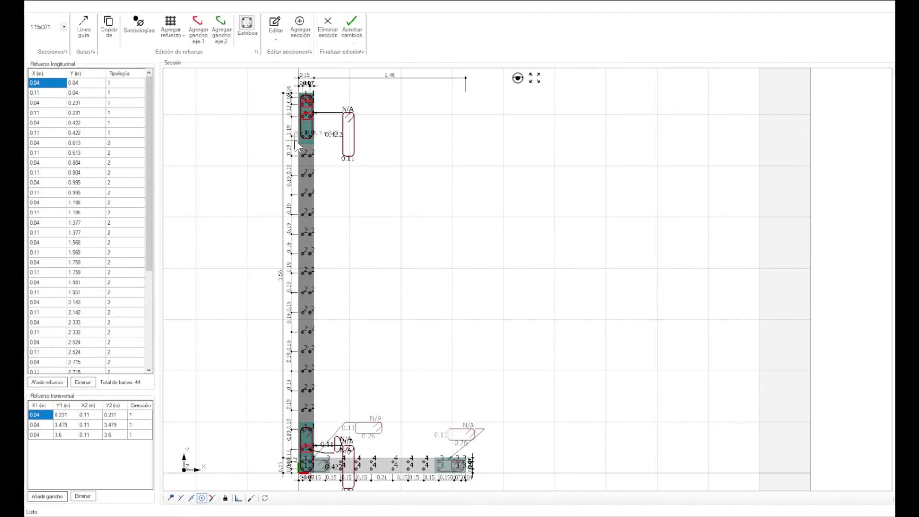
pyautogui.click(840, 5)
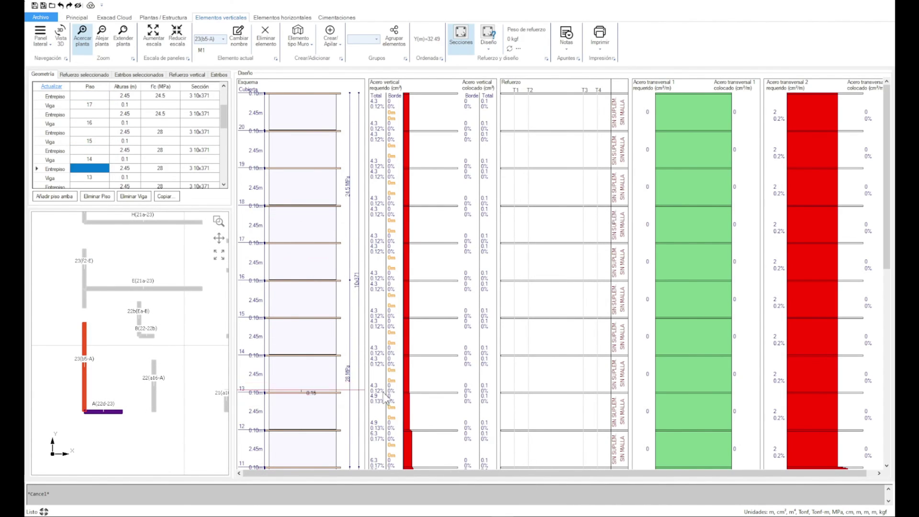
pyautogui.click(239, 474)
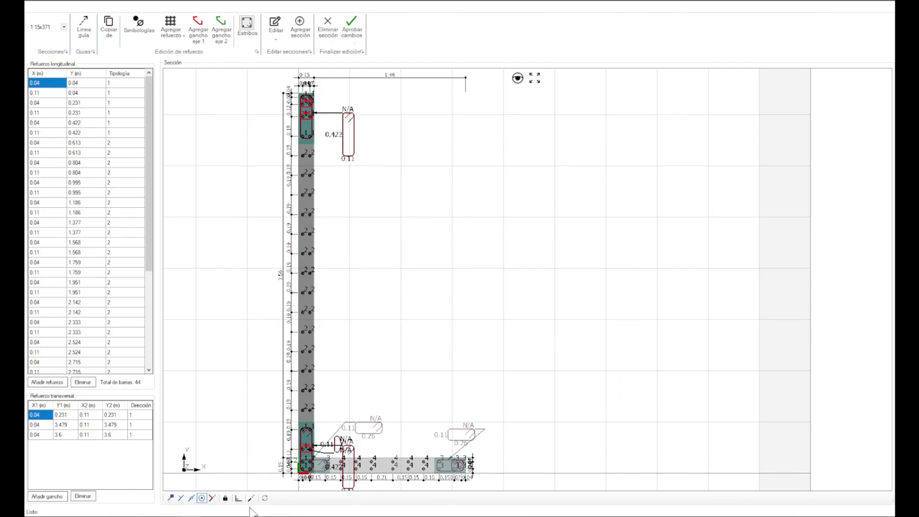
pyautogui.scroll(1, 326, 441)
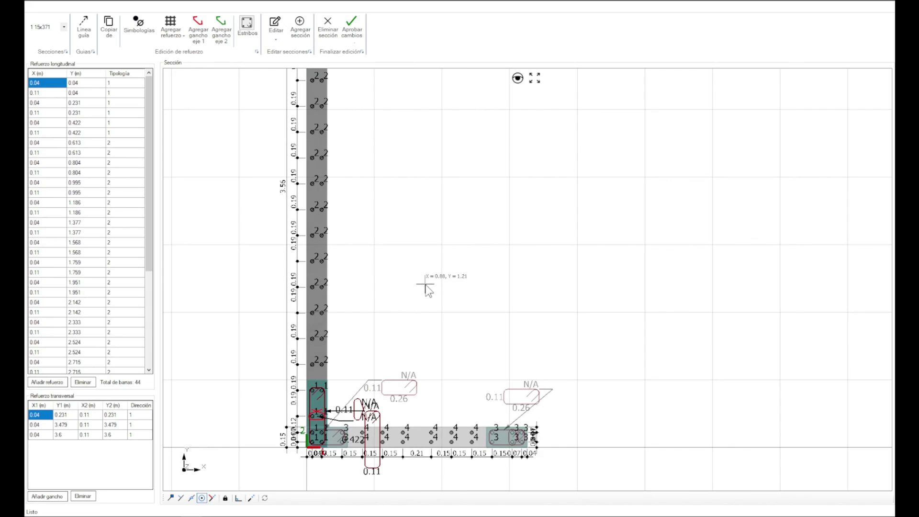
pyautogui.moveTo(381, 124); pyautogui.dragTo(374, 257, button='middle')
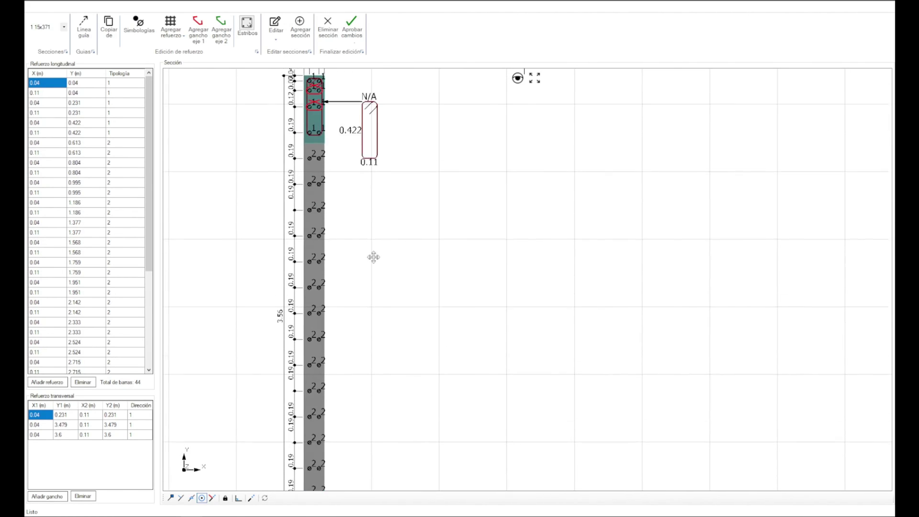
pyautogui.scroll(-2, 374, 256)
pyautogui.click(351, 34)
pyautogui.press('Return')
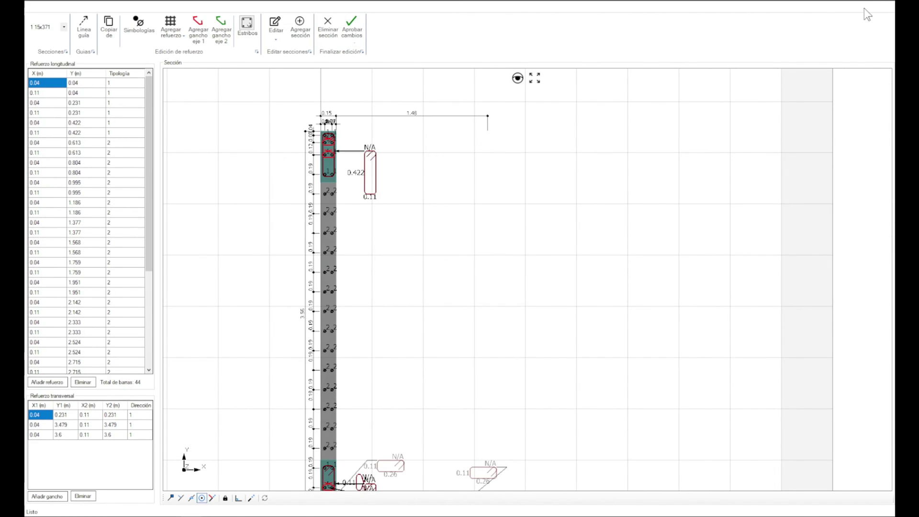
# Step: Close and reopen the section editor beside the wall's design view, and examine the bar typologies of both elements
pyautogui.click(884, 5)
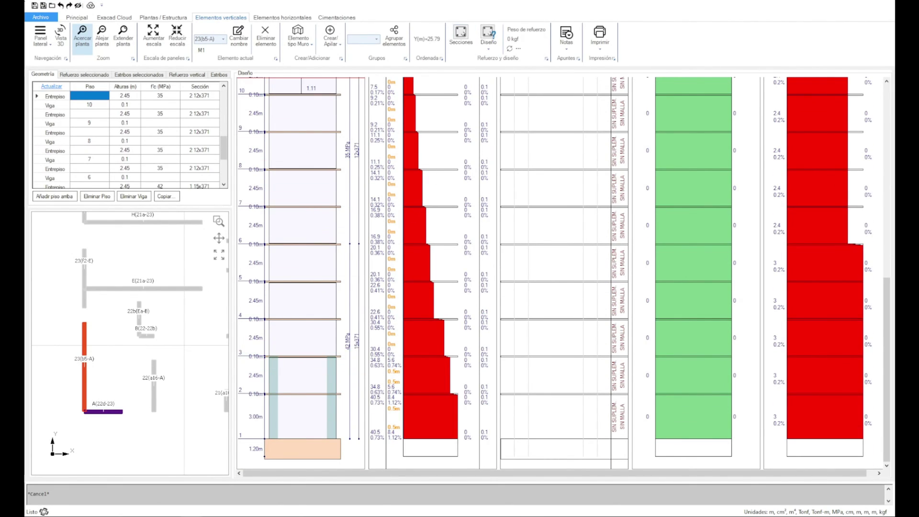
pyautogui.click(460, 33)
pyautogui.moveTo(199, 156); pyautogui.dragTo(168, 109)
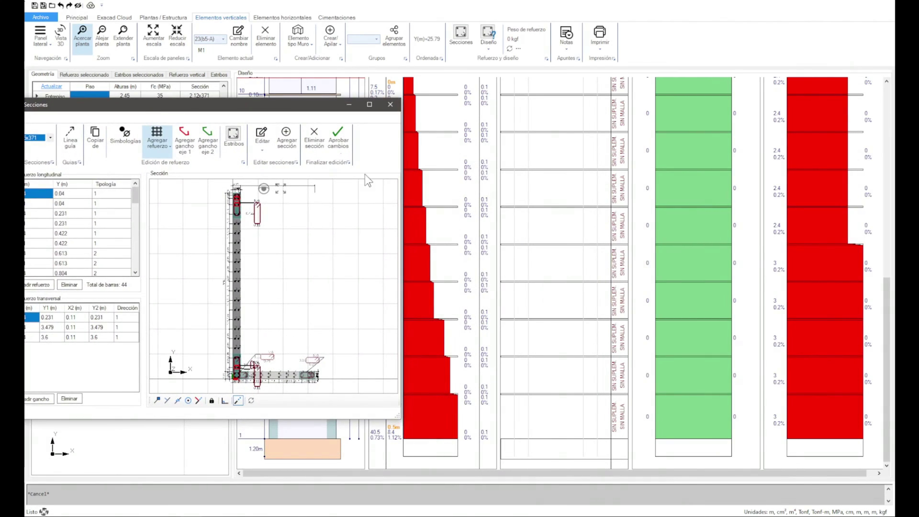
pyautogui.scroll(5, 254, 364)
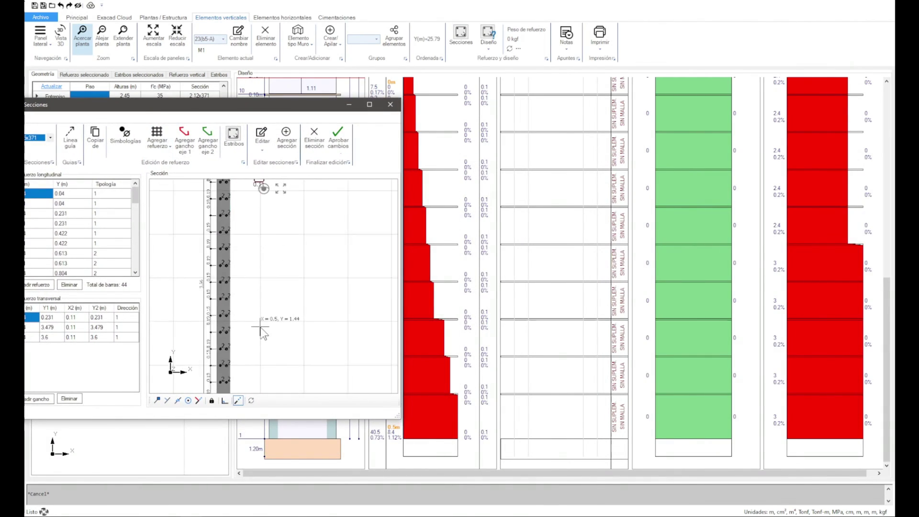
pyautogui.moveTo(293, 243); pyautogui.dragTo(295, 293, button='middle')
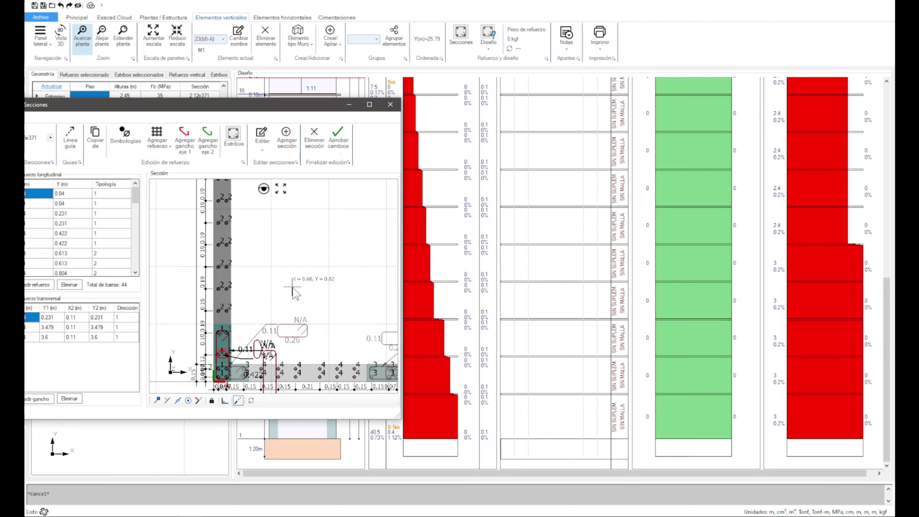
pyautogui.scroll(-4, 301, 277)
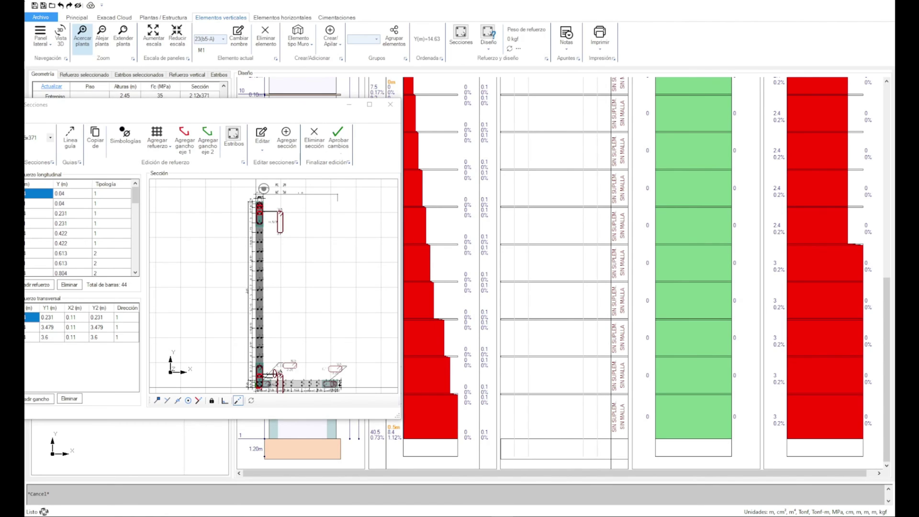
# Step: Place longitudinal reinforcement on storeys 1 to 20: 16 #5 bars of typology 1 and 28 #5 bars of typology 2
pyautogui.click(489, 36)
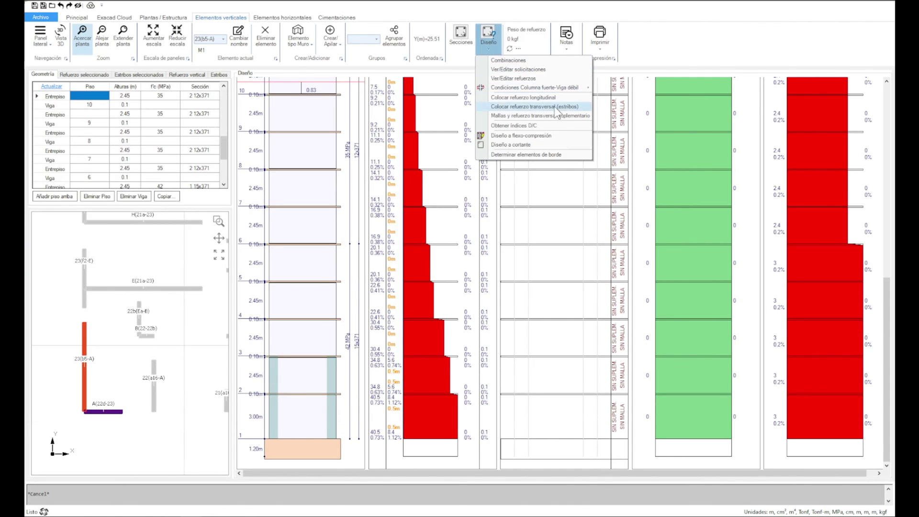
pyautogui.click(573, 97)
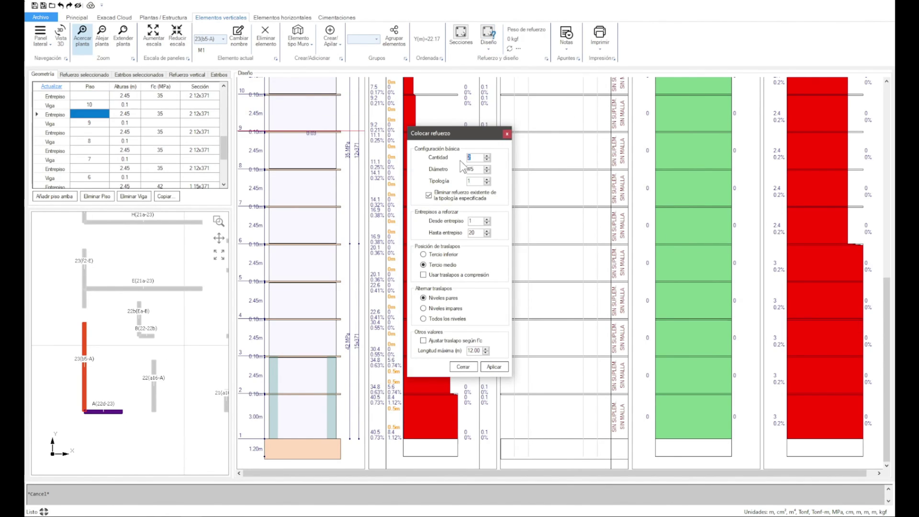
pyautogui.click(493, 367)
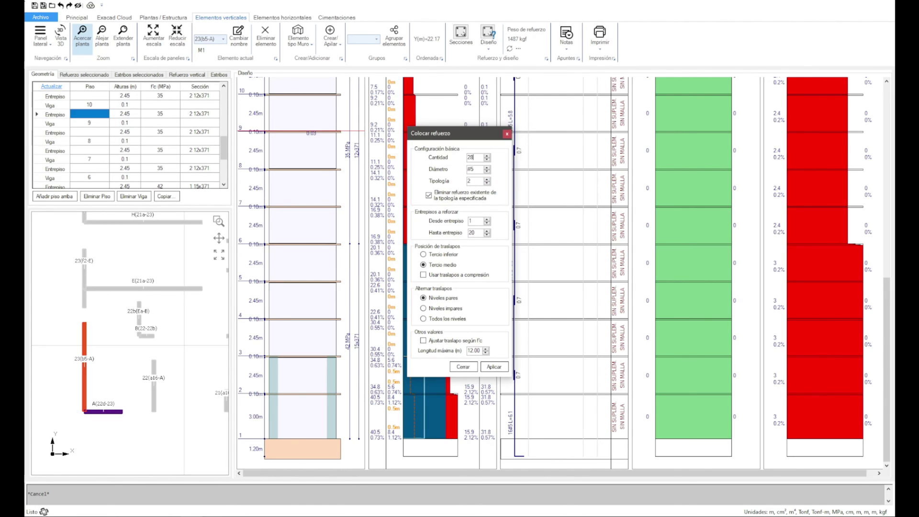
pyautogui.click(493, 368)
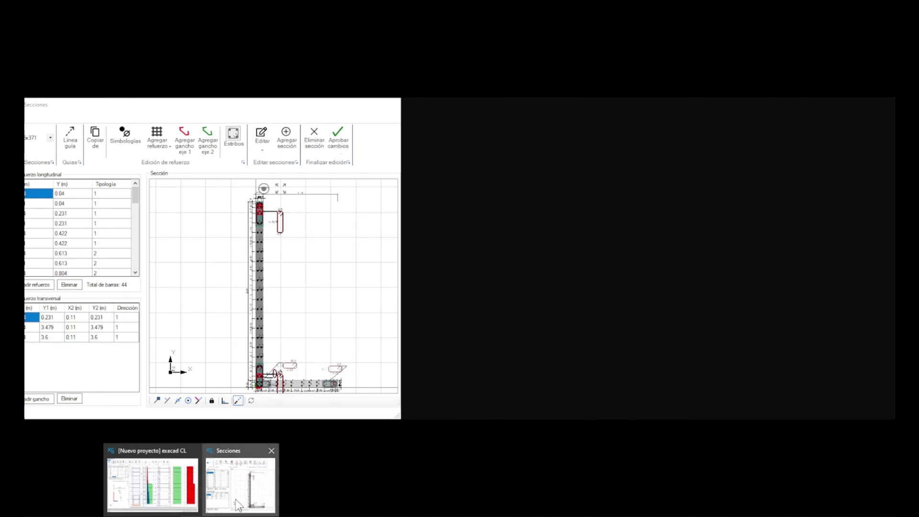
# Step: Check the horizontal element's bars in the section and place 8 #5 bars of typology 3 and 12 #5 of typology 4 on storeys 1 to 20
pyautogui.click(235, 498)
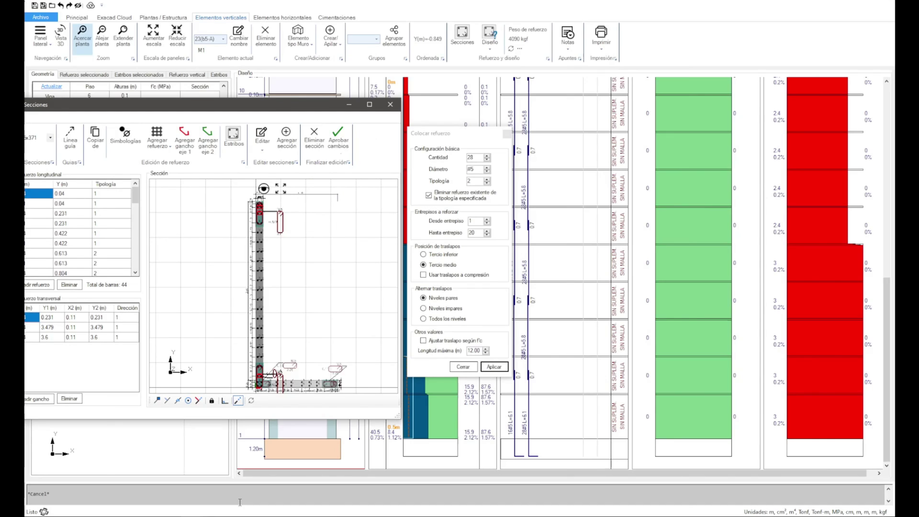
pyautogui.scroll(5, 297, 335)
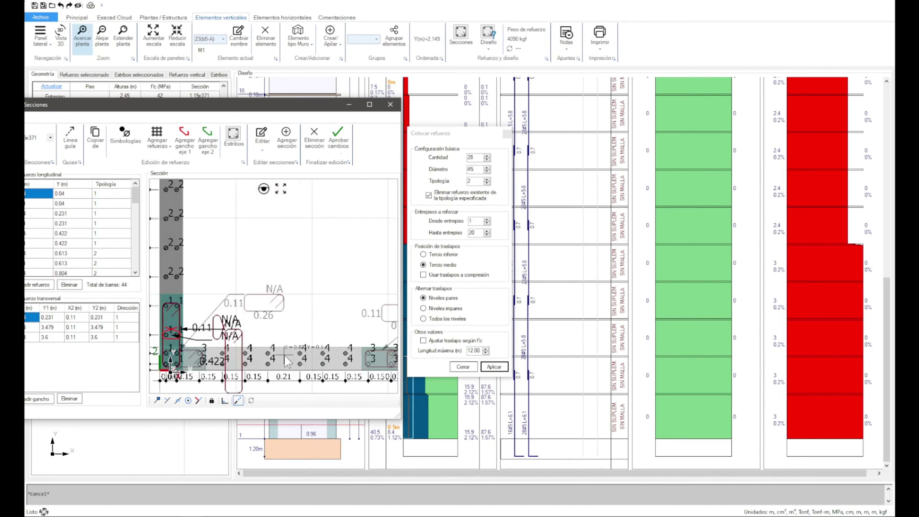
pyautogui.scroll(-5, 296, 335)
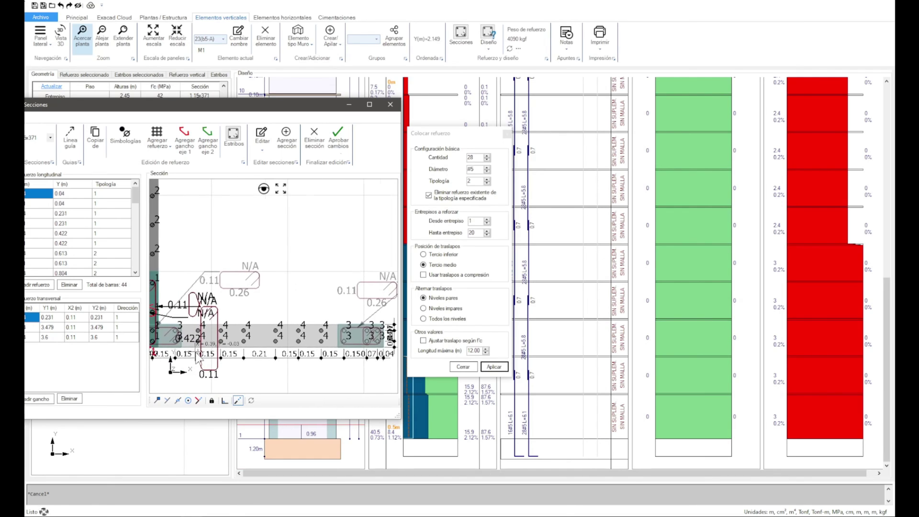
pyautogui.doubleClick(476, 157)
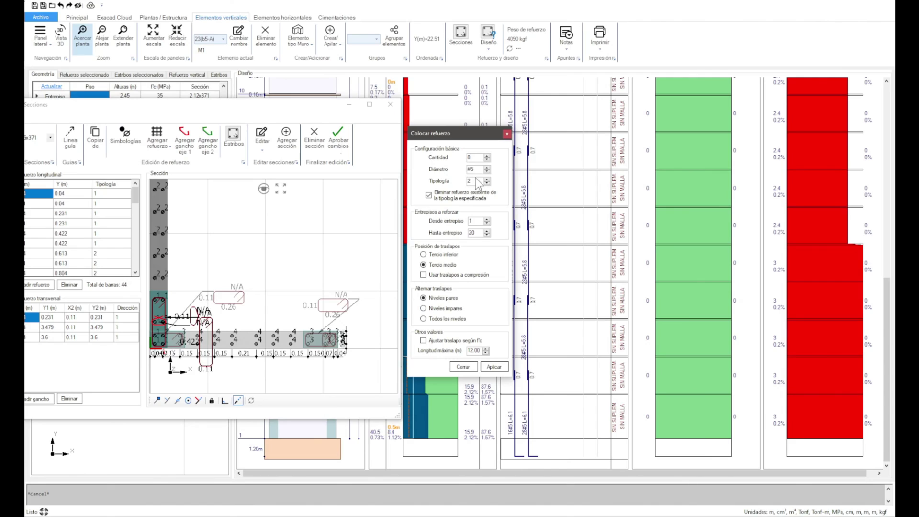
pyautogui.click(494, 367)
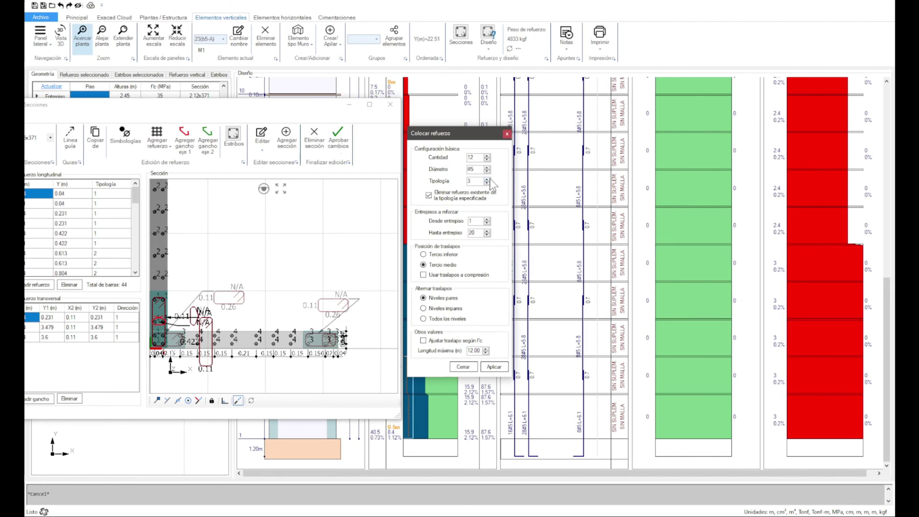
pyautogui.click(487, 179)
pyautogui.click(494, 367)
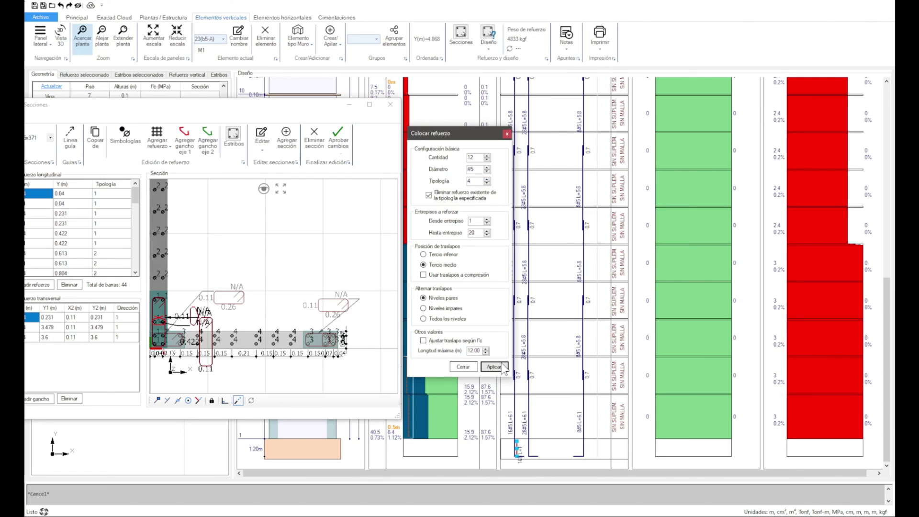
# Step: Finish placing longitudinal bars, close the section editor, and open the supplementary transverse reinforcement and mesh settings for the vertical element
pyautogui.click(463, 367)
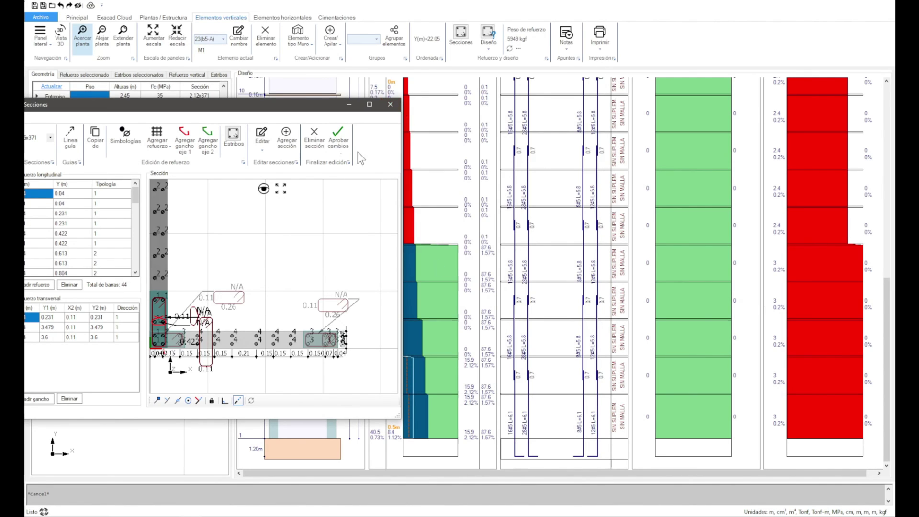
pyautogui.click(391, 106)
pyautogui.click(489, 36)
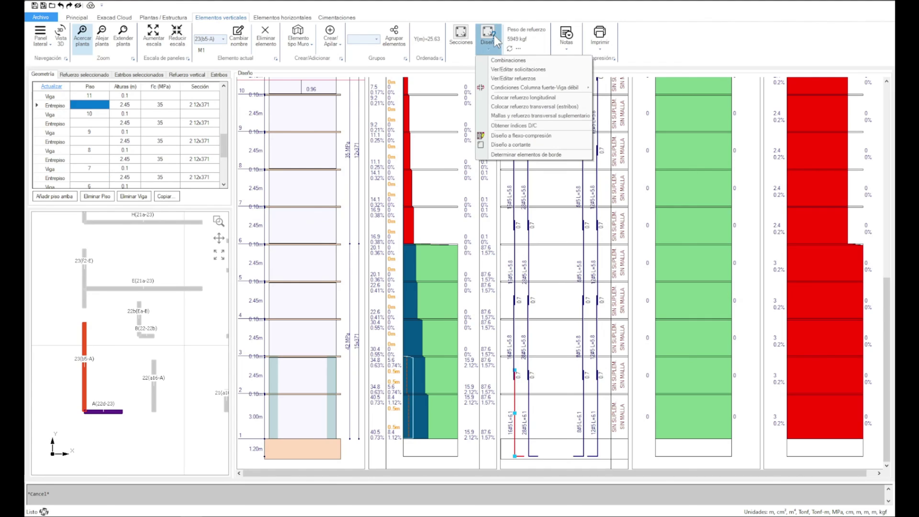
pyautogui.click(527, 122)
# Step: Define storey 1 supplementary transverse reinforcement: 2 layers, #3, 0.30 m spacing, 90° lower/left hook with 0.30 m hook length
pyautogui.scroll(-2, 297, 277)
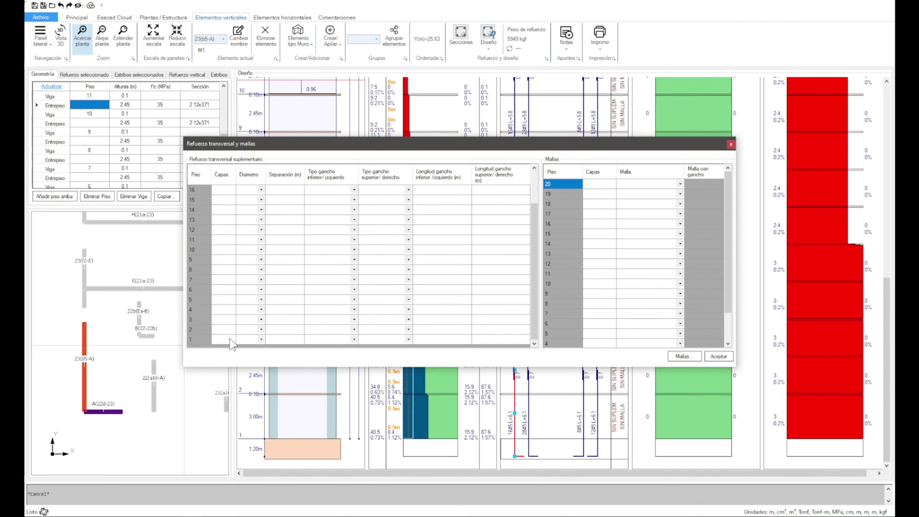
pyautogui.click(257, 339)
pyautogui.click(259, 342)
pyautogui.click(246, 358)
pyautogui.click(275, 343)
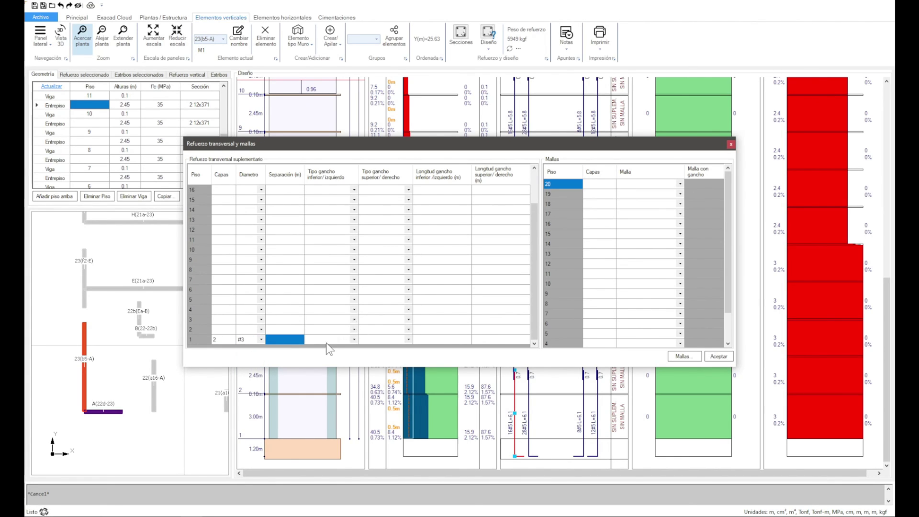
pyautogui.write('0.30')
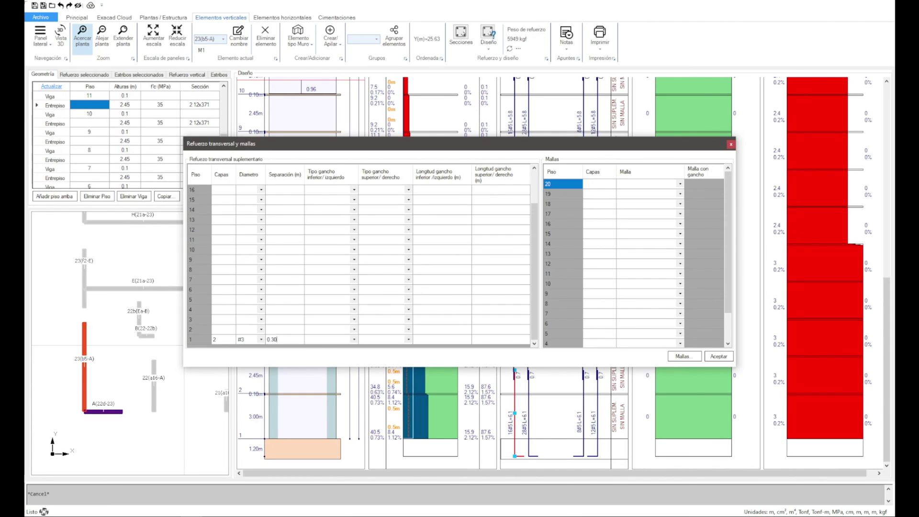
pyautogui.click(315, 340)
pyautogui.click(327, 344)
pyautogui.click(381, 341)
pyautogui.click(430, 340)
pyautogui.write('0.30')
pyautogui.press('Return')
# Step: Fill 2 layers and the #3 diameter into the vertical element's supplementary transverse reinforcement for all 20 storeys
pyautogui.click(219, 341)
pyautogui.hotkey('ctrl', 'shift', 'Up')
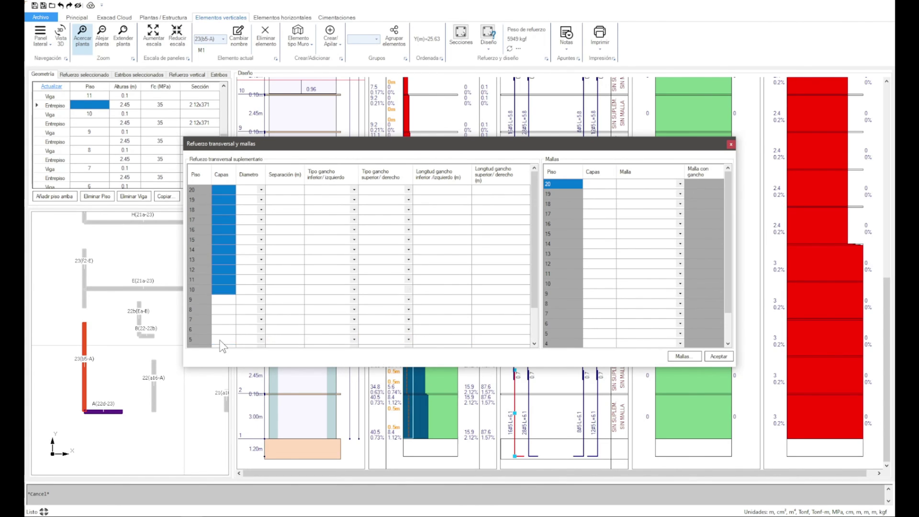
pyautogui.write('2')
pyautogui.press('Return')
pyautogui.scroll(-2, 253, 300)
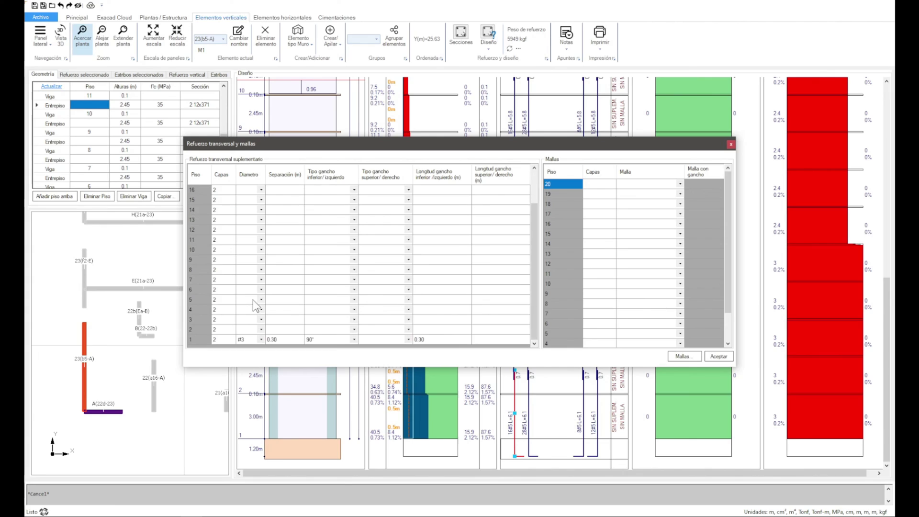
pyautogui.click(250, 341)
pyautogui.hotkey('ctrl', 'shift', 'Up')
pyautogui.write('#3')
pyautogui.press('Return')
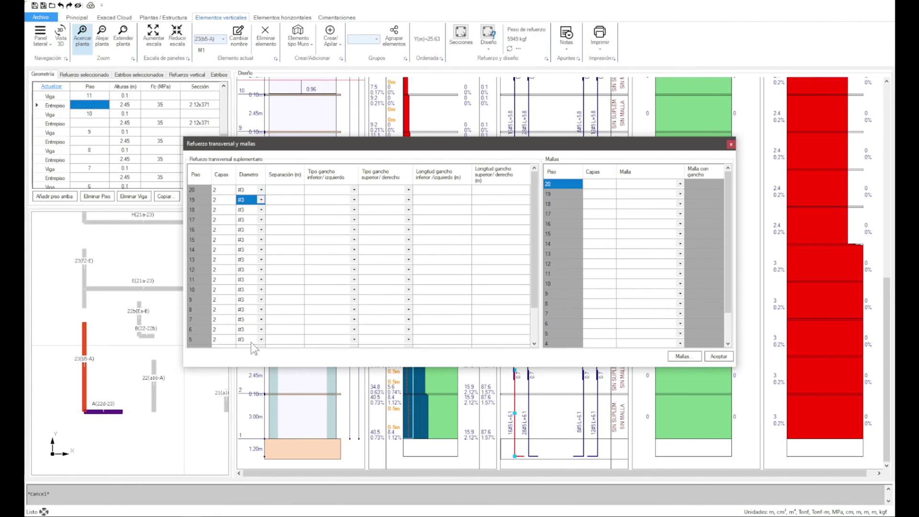
# Step: Apply the 0.30 m spacing to the supplementary transverse reinforcement of all 20 storeys
pyautogui.scroll(-2, 251, 343)
pyautogui.click(289, 341)
pyautogui.hotkey('ctrl', 'shift', 'Up')
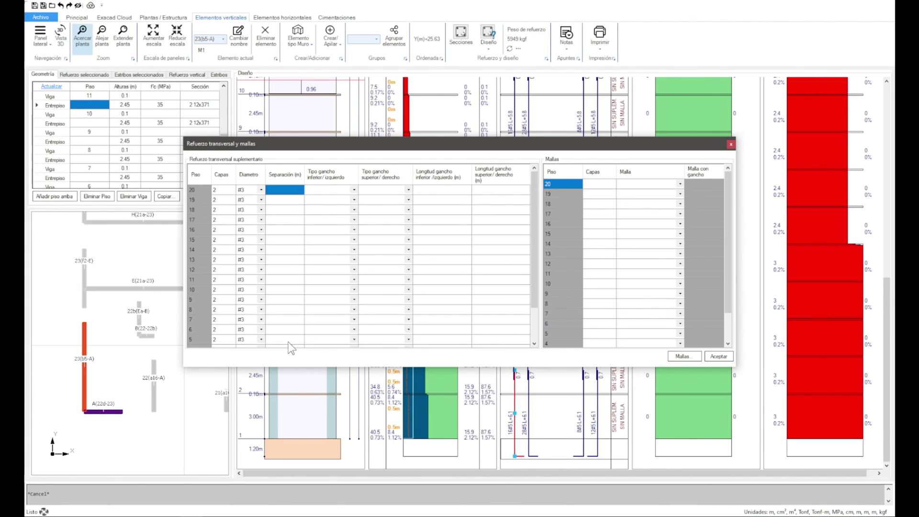
pyautogui.write('0.30')
pyautogui.press('Return')
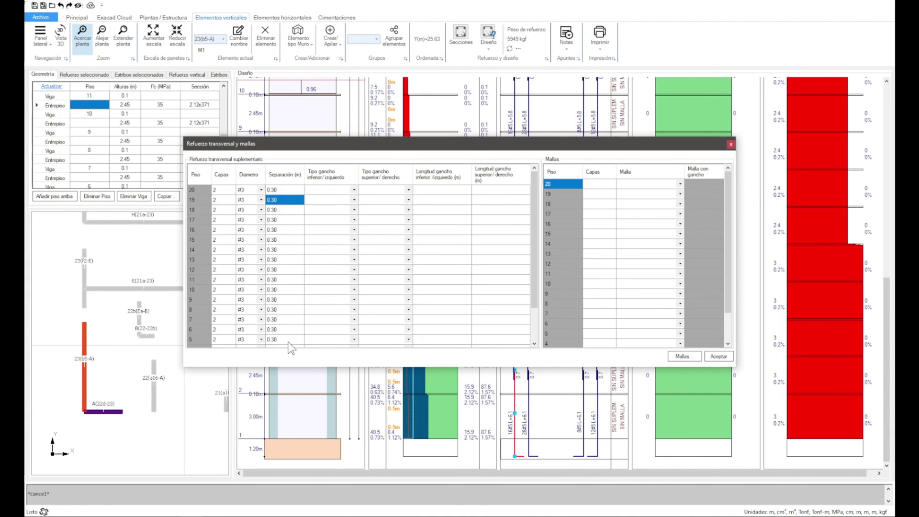
# Step: Apply the 90° lower/left hook type and 0.30 m hook length to all 20 storeys
pyautogui.scroll(-2, 320, 320)
pyautogui.click(319, 340)
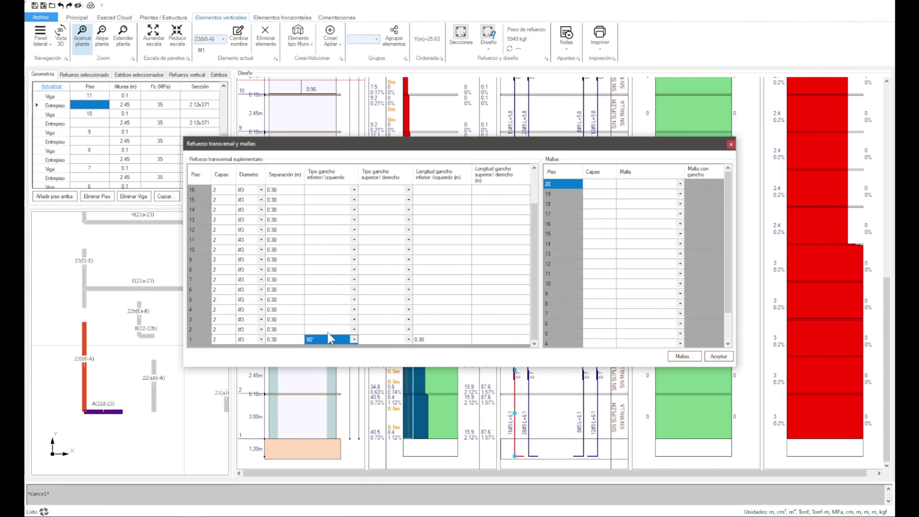
pyautogui.hotkey('ctrl', 'shift', 'Up')
pyautogui.press('Return')
pyautogui.scroll(-2, 335, 335)
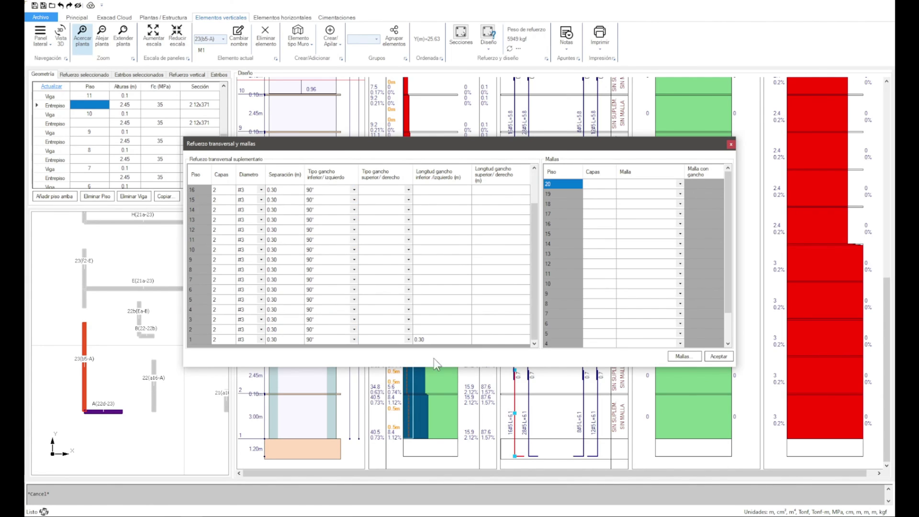
pyautogui.click(436, 339)
pyautogui.hotkey('ctrl', 'shift', 'Up')
pyautogui.press('Return')
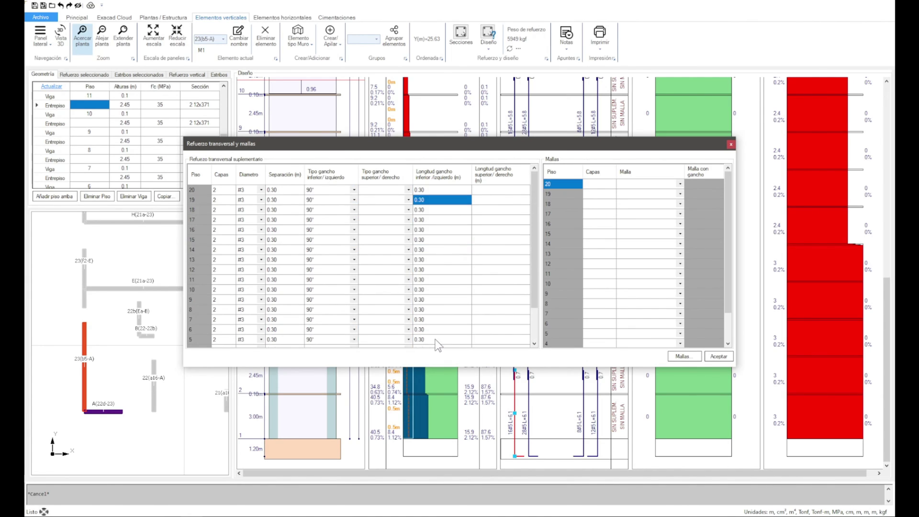
# Step: Accept the vertical element's supplementary transverse reinforcement and review its design diagrams along the storeys
pyautogui.click(731, 357)
pyautogui.press('Return')
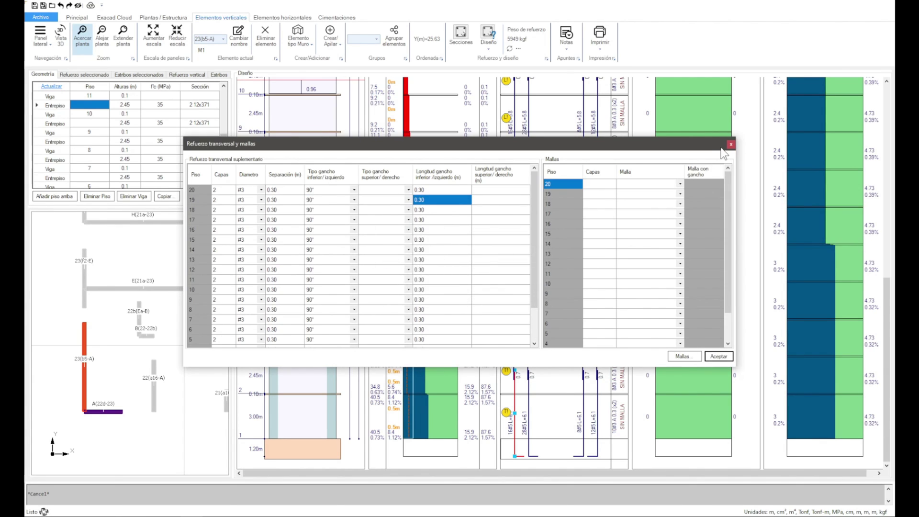
pyautogui.click(731, 146)
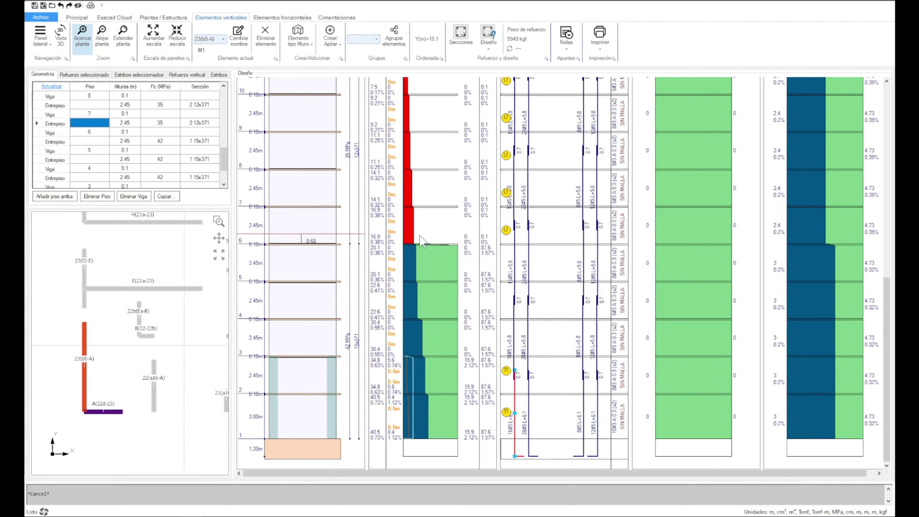
pyautogui.scroll(3, 418, 364)
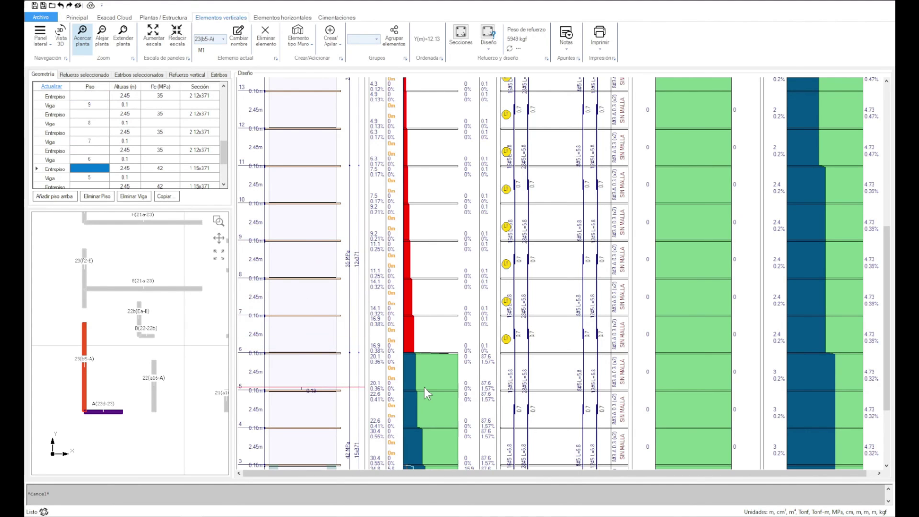
pyautogui.scroll(-3, 424, 387)
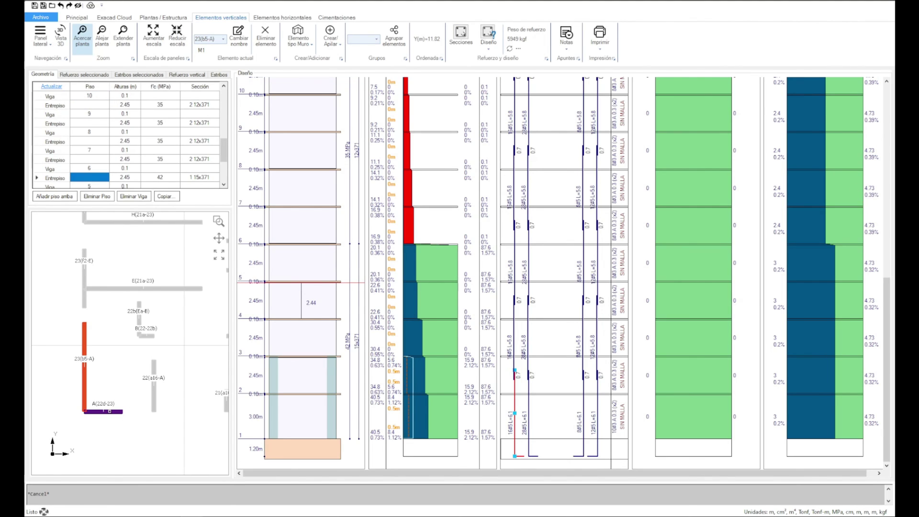
# Step: Select horizontal element A(22d-23) and set 2 layers of supplementary transverse reinforcement on all its storeys
pyautogui.click(110, 411)
pyautogui.click(488, 34)
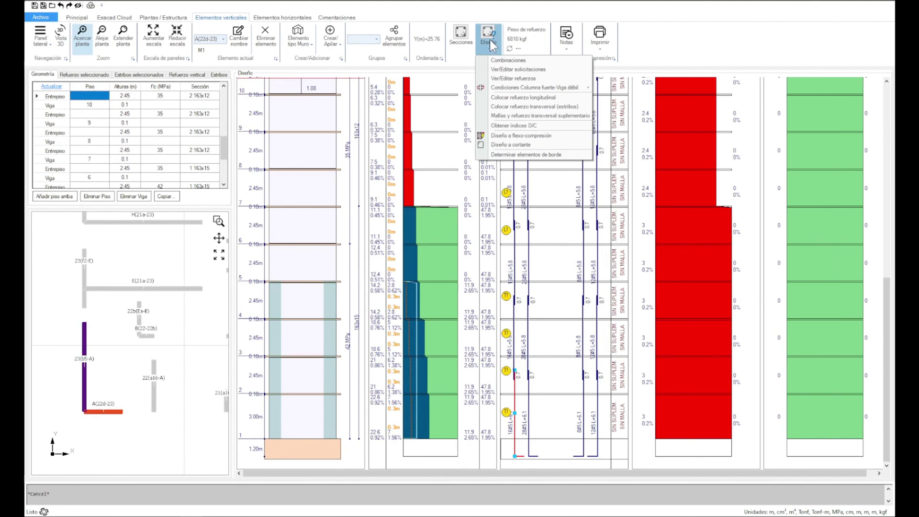
pyautogui.click(536, 125)
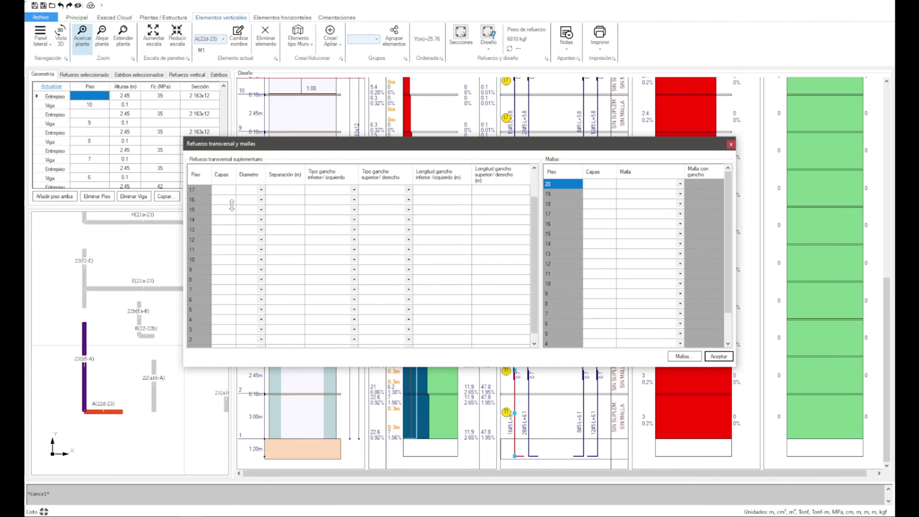
pyautogui.moveTo(229, 191); pyautogui.dragTo(226, 415)
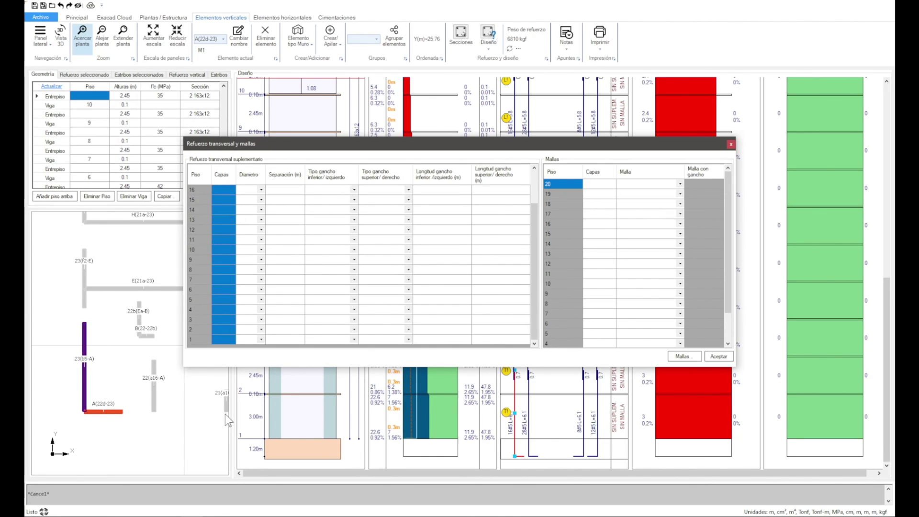
# Step: Set the horizontal element's storey 1 supplementary reinforcement to #3 at 0.30 m spacing with a 90° lower/left hook 0.30 m long
pyautogui.click(255, 340)
pyautogui.click(249, 354)
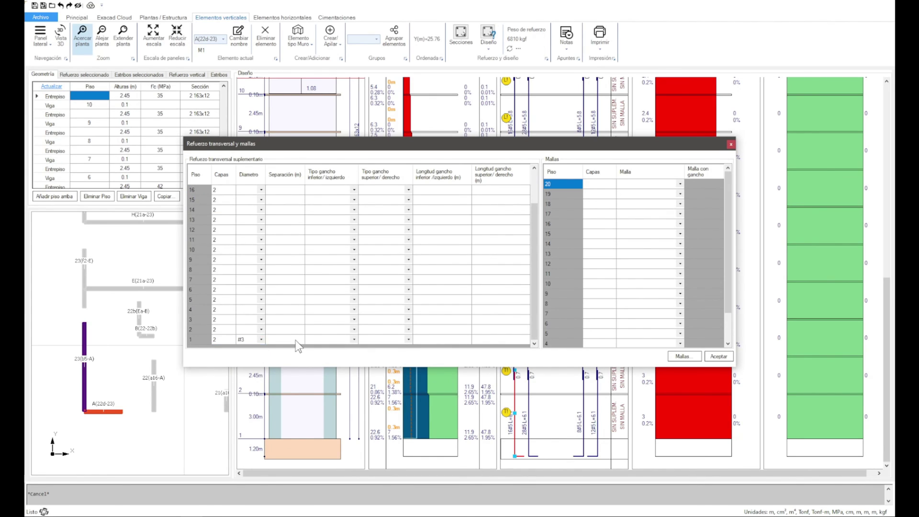
pyautogui.click(297, 340)
pyautogui.write('0.30')
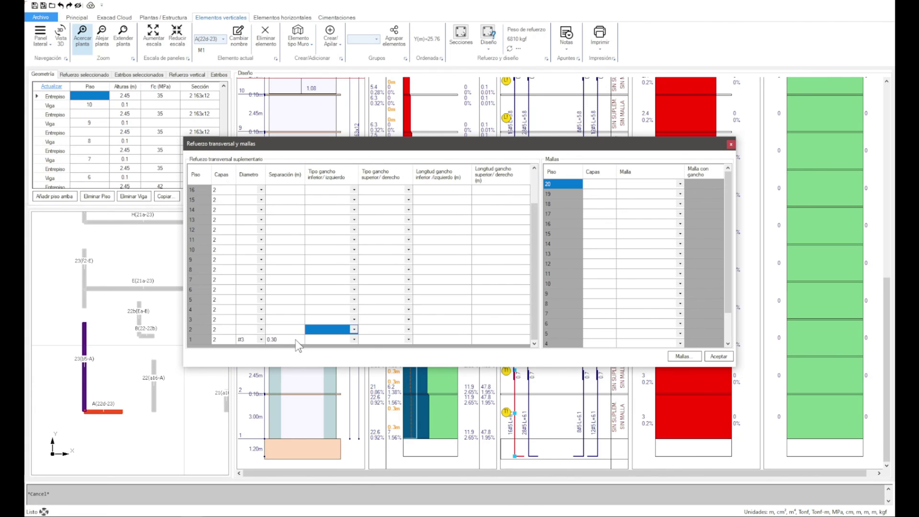
pyautogui.press('Down')
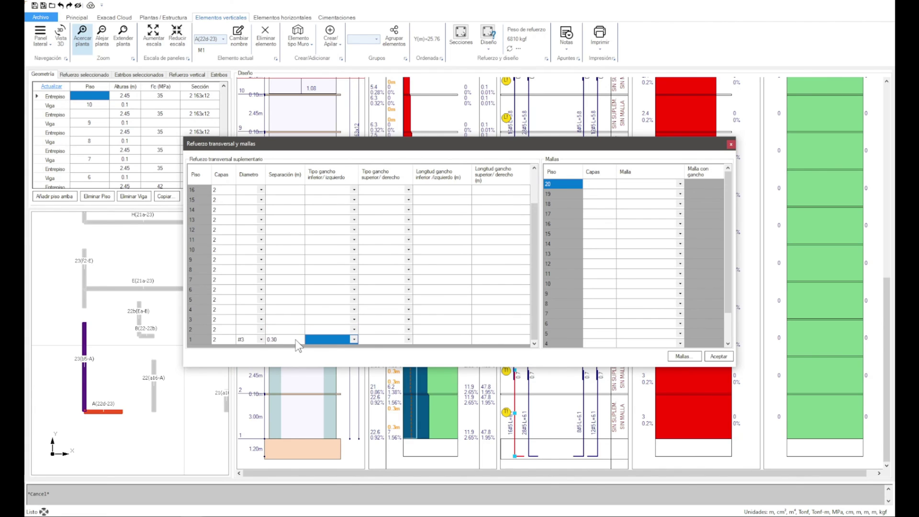
pyautogui.click(354, 339)
pyautogui.click(343, 354)
pyautogui.click(425, 340)
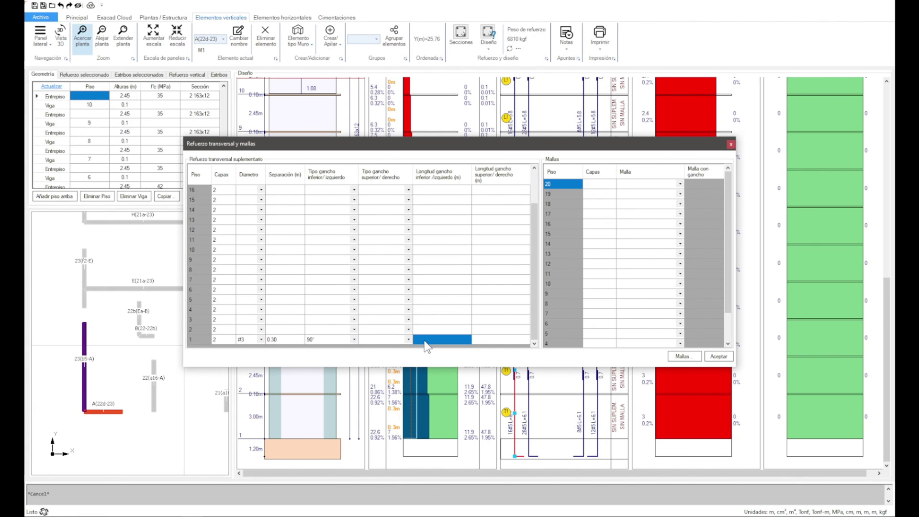
pyautogui.write('0.30')
pyautogui.press('Return')
# Step: Fill storey 1's 0.30 m hook length, 90° hook type, 0.30 m spacing and #3 diameter up to all storeys
pyautogui.doubleClick(424, 340)
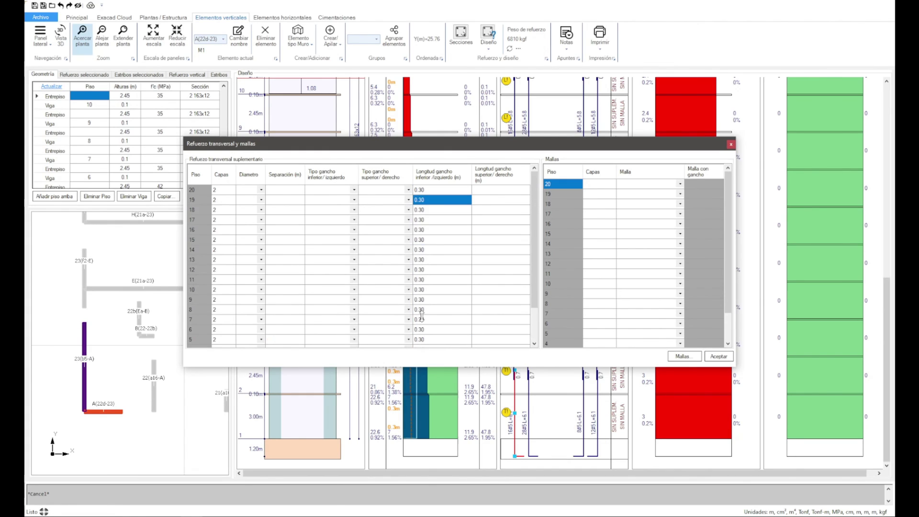
pyautogui.scroll(-2, 420, 311)
pyautogui.doubleClick(333, 341)
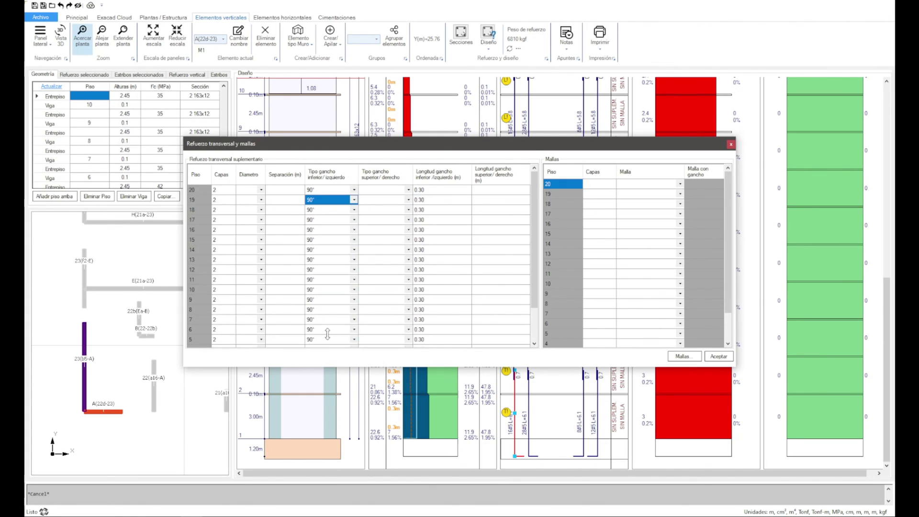
pyautogui.click(287, 340)
pyautogui.scroll(2, 287, 340)
pyautogui.scroll(-2, 287, 341)
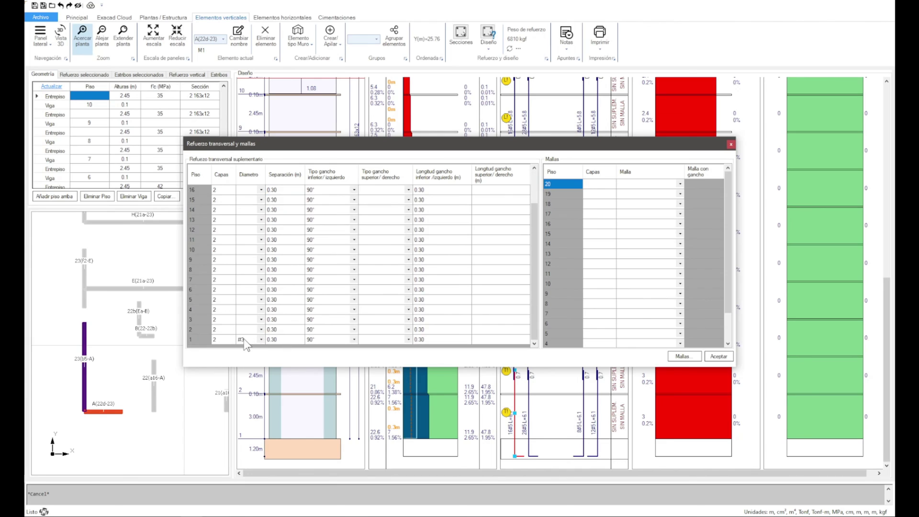
pyautogui.click(245, 342)
pyautogui.hotkey('ctrl', 'shift', 'Up')
pyautogui.press('Return')
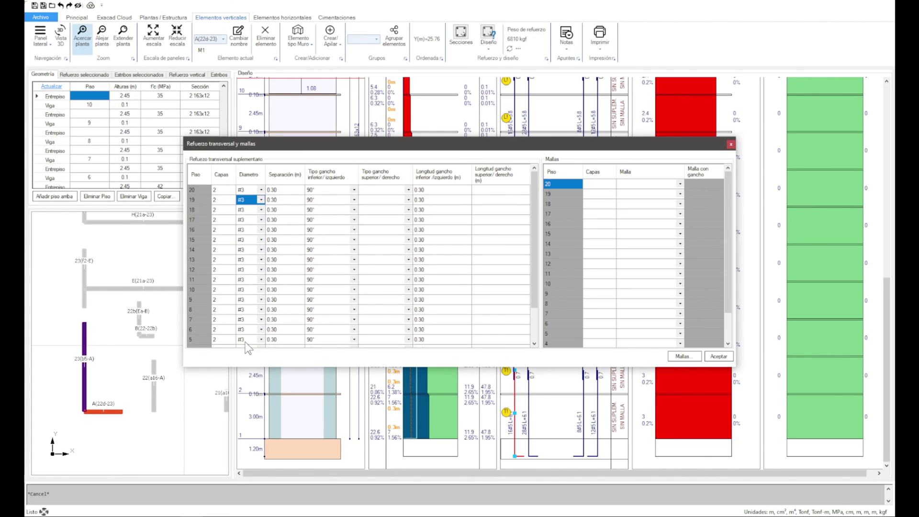
# Step: Accept the horizontal element's supplementary transverse reinforcement and close its settings
pyautogui.click(721, 358)
pyautogui.click(541, 296)
pyautogui.click(731, 145)
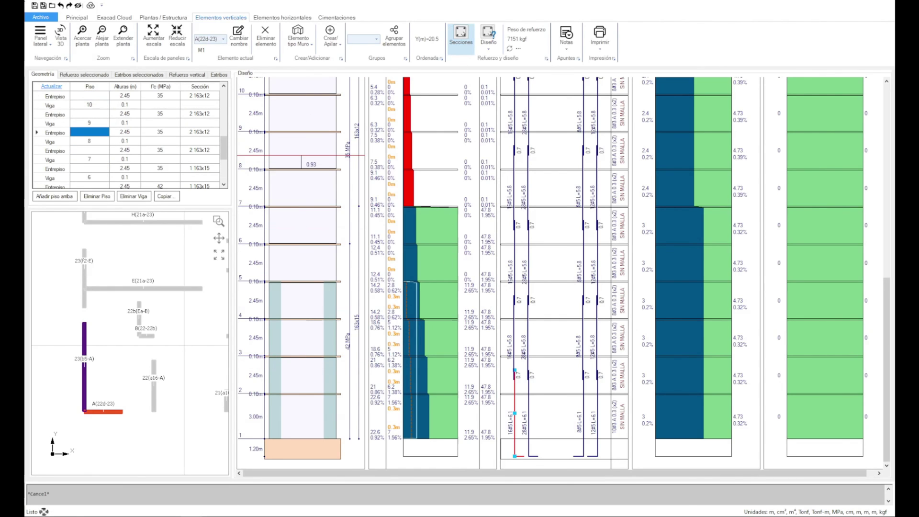
# Step: Open the section editor for the horizontal element and restore the transverse reinforcement figuration
pyautogui.click(461, 36)
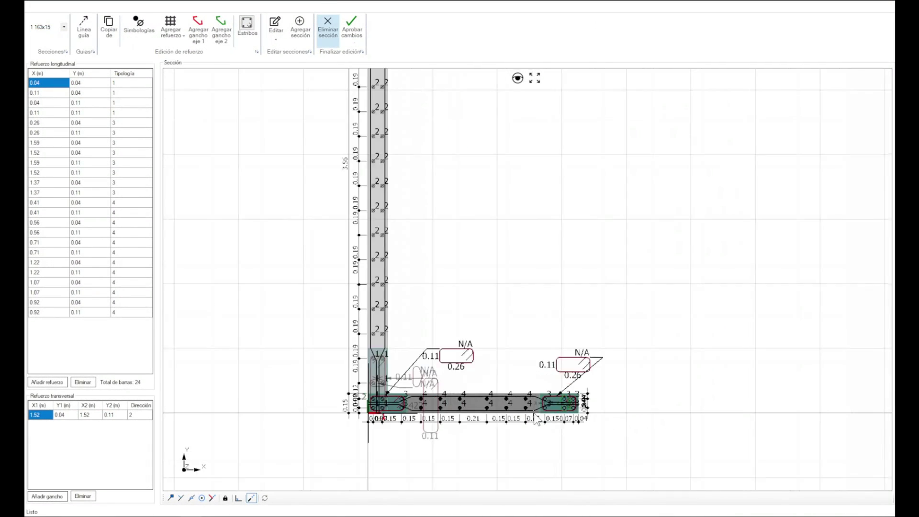
pyautogui.click(280, 31)
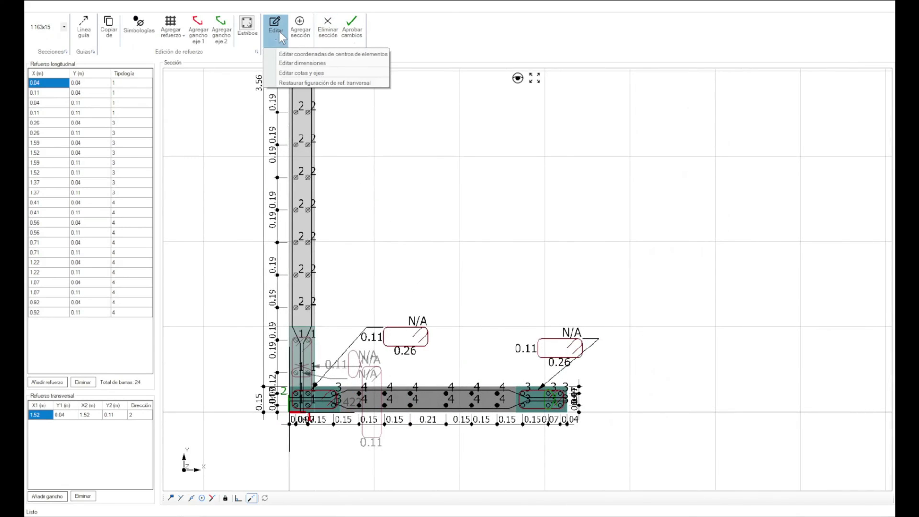
pyautogui.click(289, 82)
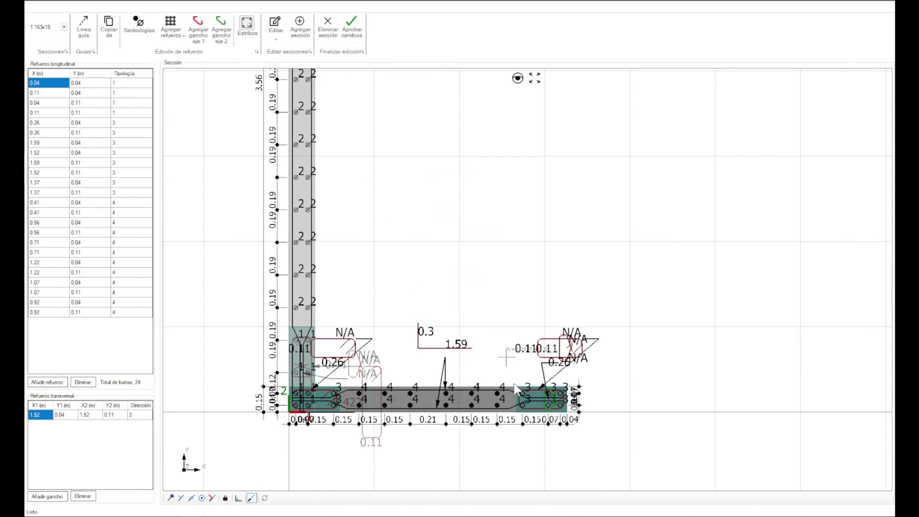
# Step: Move the 0.26 by 0.11 stirrup detail of the horizontal element's free end upward, clear of the hook detail
pyautogui.scroll(2, 471, 371)
pyautogui.moveTo(471, 371)
pyautogui.mouseDown(button='middle')
pyautogui.moveTo(474, 379)
pyautogui.moveTo(485, 362)
pyautogui.mouseUp(button='middle')
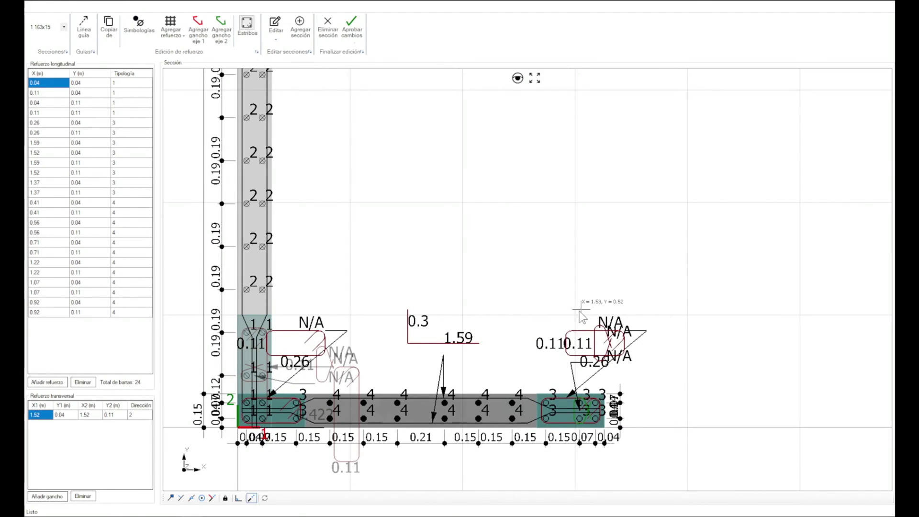
pyautogui.rightClick(557, 343)
pyautogui.click(574, 349)
pyautogui.click(586, 279)
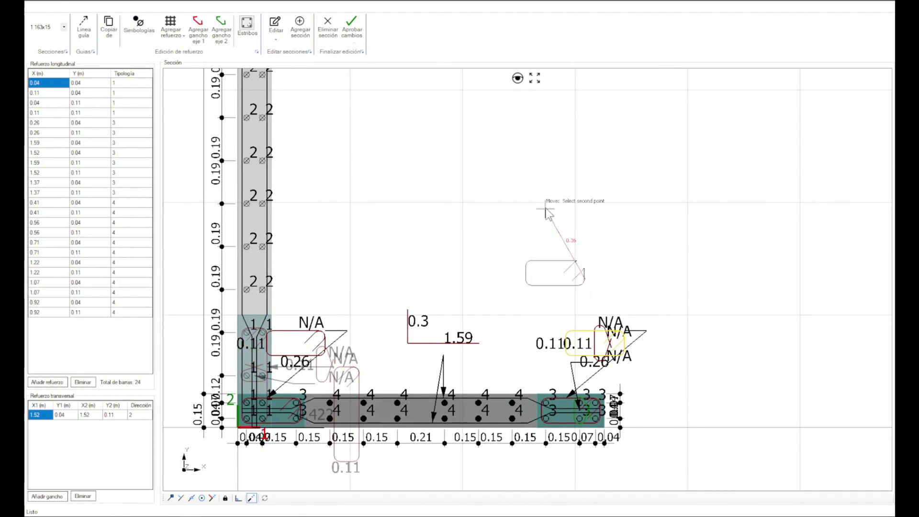
pyautogui.click(597, 173)
# Step: Move the 0.11 hook detail of the horizontal element's free end outward, past the end of the wall
pyautogui.moveTo(649, 321); pyautogui.dragTo(594, 357)
pyautogui.rightClick(628, 340)
pyautogui.click(644, 346)
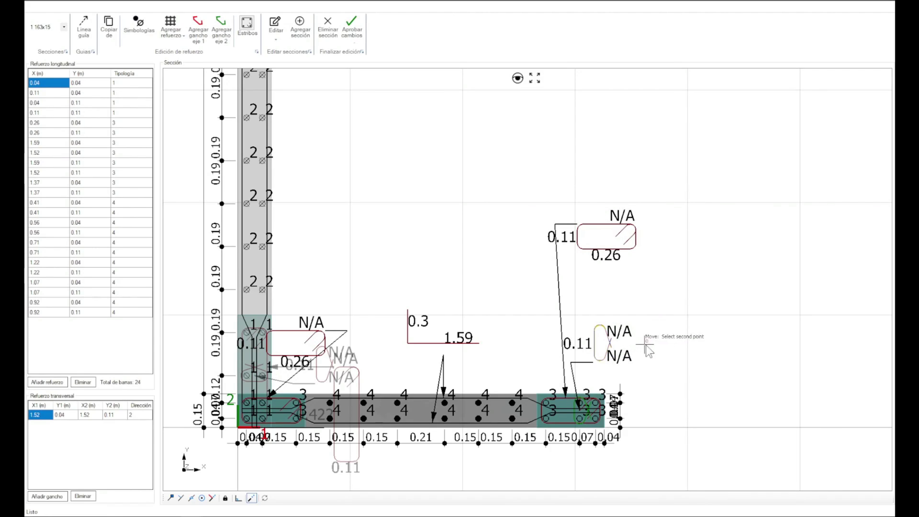
pyautogui.click(645, 345)
pyautogui.click(733, 315)
# Step: Move the 0.3 by 1.59 bar detail of the horizontal element further above the wall
pyautogui.moveTo(506, 277); pyautogui.dragTo(397, 360)
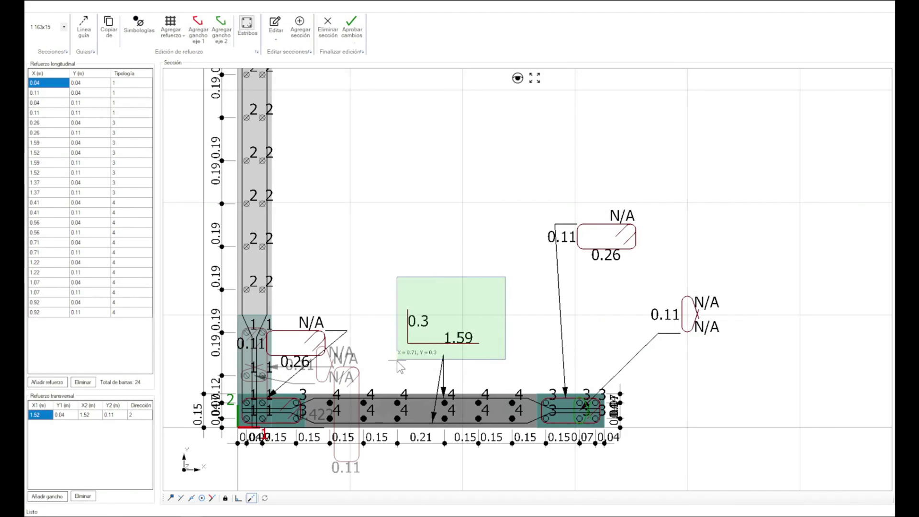
pyautogui.rightClick(399, 311)
pyautogui.click(415, 317)
pyautogui.click(428, 283)
pyautogui.click(431, 207)
# Step: Move the corner's 0.26 by 0.11 stirrup detail up and away from the vertical element's details
pyautogui.moveTo(366, 309); pyautogui.dragTo(281, 345)
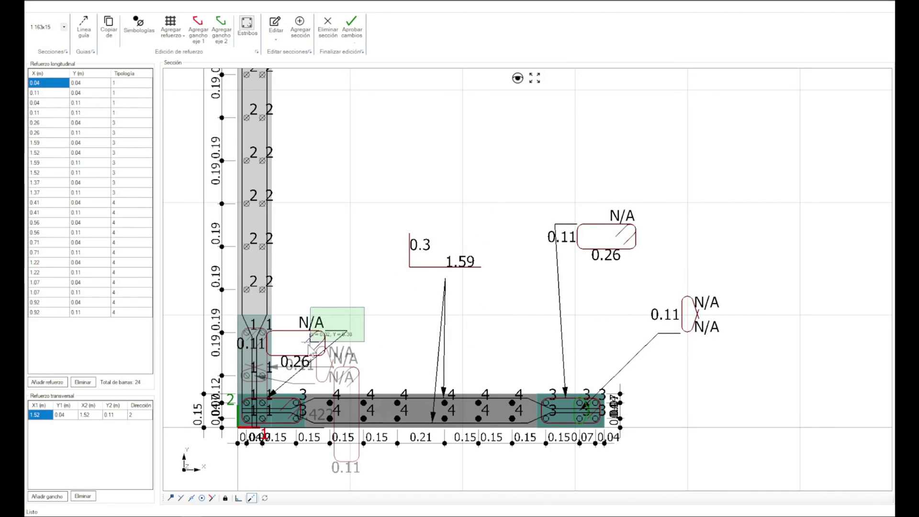
pyautogui.rightClick(301, 331)
pyautogui.click(317, 337)
pyautogui.moveTo(352, 325); pyautogui.dragTo(388, 255, button='middle')
pyautogui.click(383, 174)
pyautogui.click(389, 231)
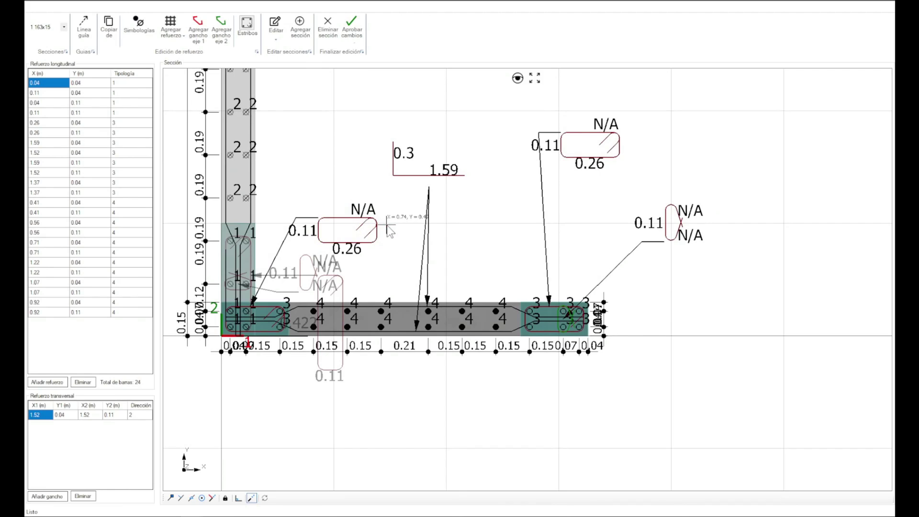
# Step: Approve the changes to the horizontal element's section and acknowledge the notice
pyautogui.moveTo(384, 288); pyautogui.dragTo(363, 328, button='middle')
pyautogui.click(354, 29)
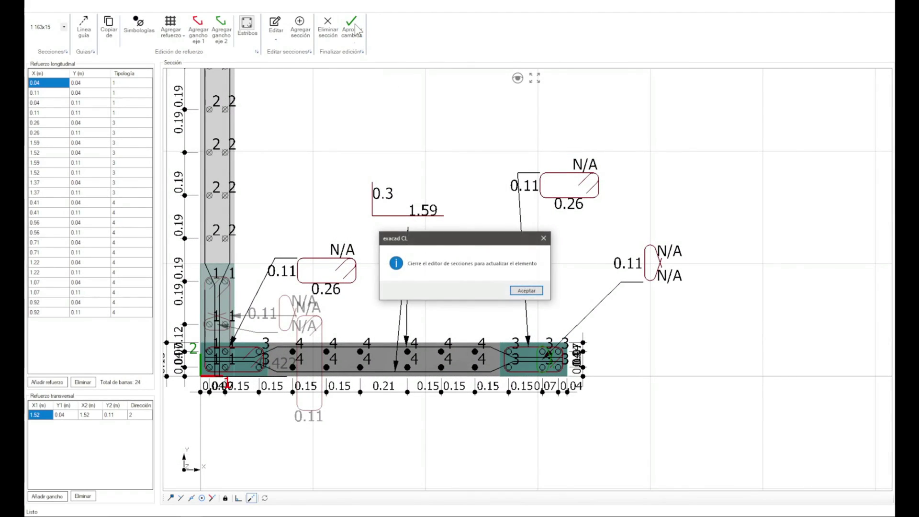
pyautogui.press('Return')
# Step: Switch the section editing to the vertical wall element
pyautogui.moveTo(317, 308); pyautogui.dragTo(384, 353, button='middle')
pyautogui.click(301, 259)
pyautogui.rightClick(318, 245)
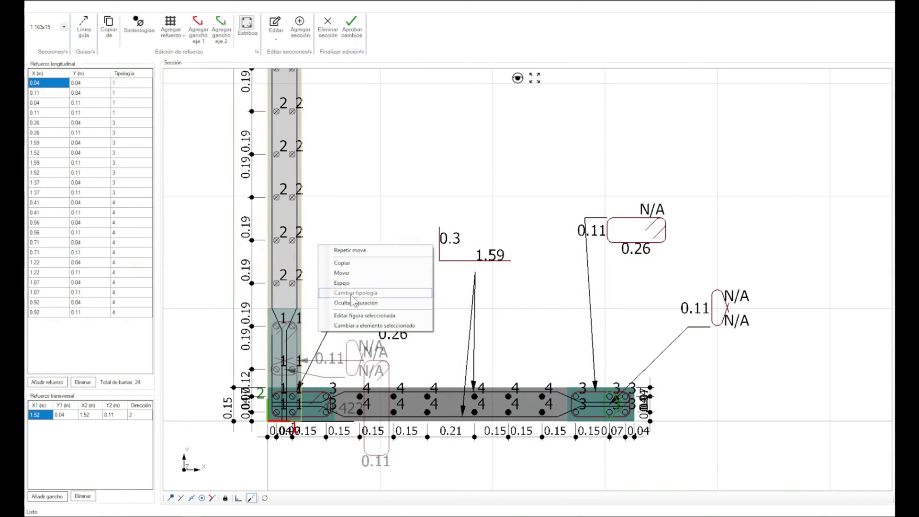
pyautogui.click(369, 327)
pyautogui.click(488, 289)
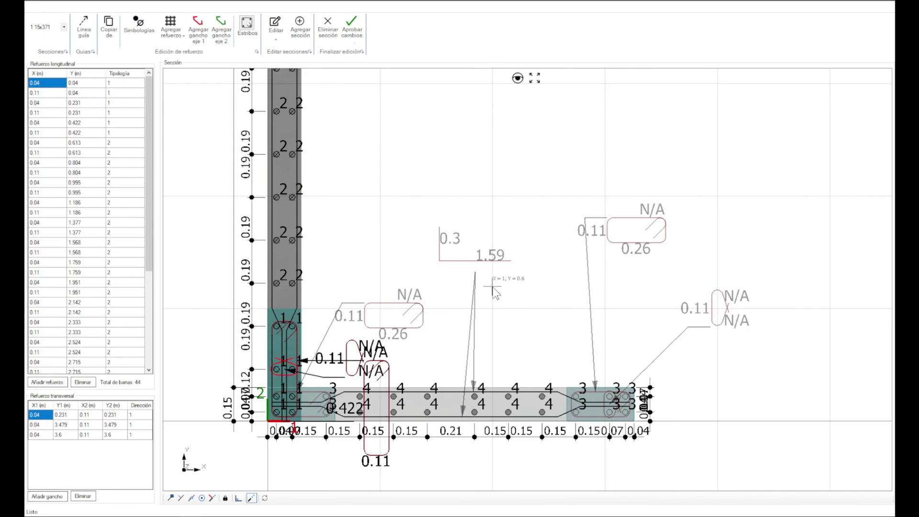
# Step: Move the vertical element's lower 0.11 hook detail upward, clear of the corner details
pyautogui.moveTo(402, 354); pyautogui.dragTo(413, 391, button='middle')
pyautogui.click(362, 385)
pyautogui.rightClick(366, 382)
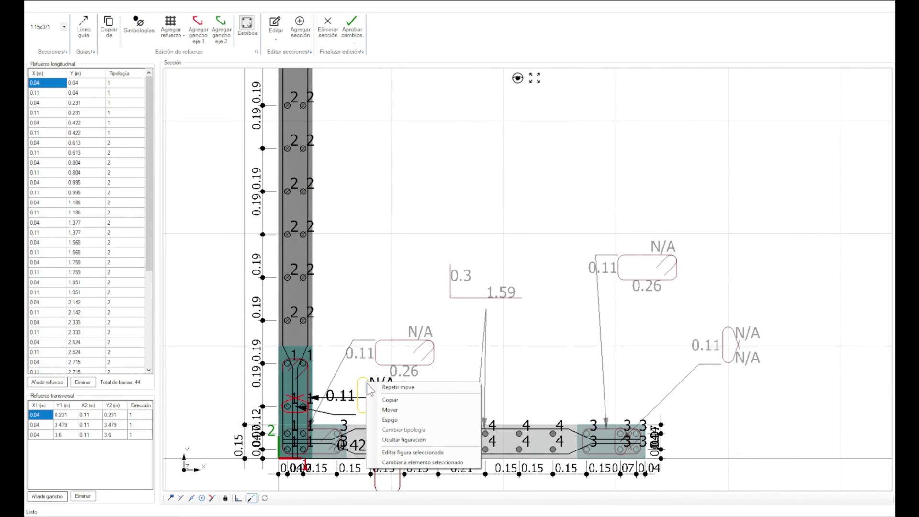
pyautogui.click(390, 410)
pyautogui.click(364, 393)
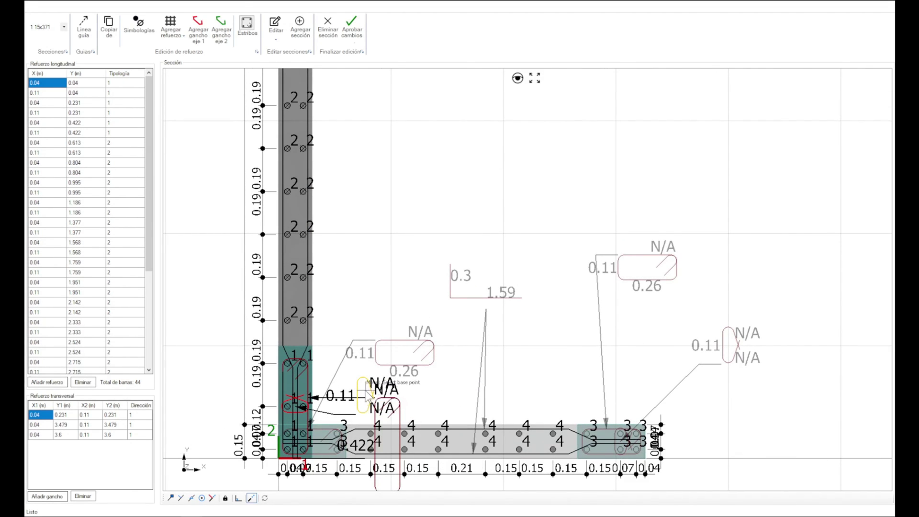
pyautogui.click(363, 277)
# Step: Move the vertical element's lower 0.422 by 0.11 stirrup detail above the 0.11 hook detail
pyautogui.click(391, 411)
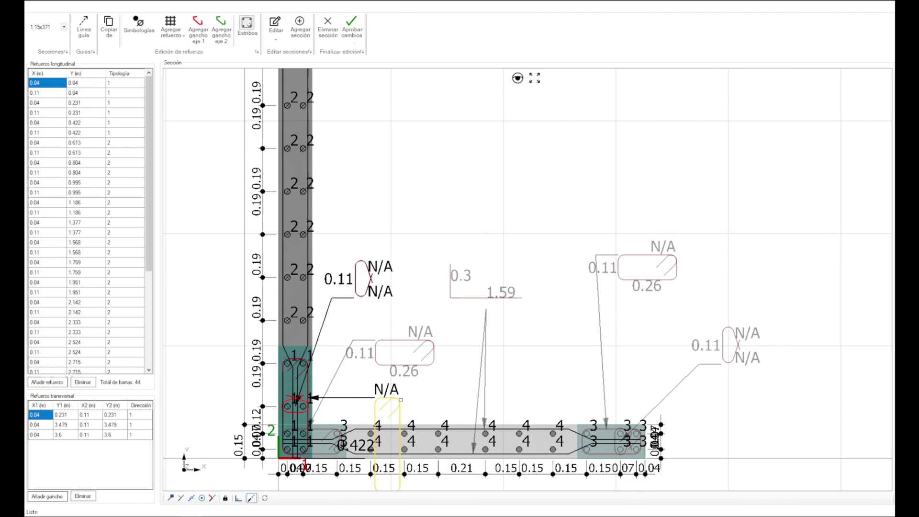
pyautogui.rightClick(392, 410)
pyautogui.click(415, 438)
pyautogui.click(378, 412)
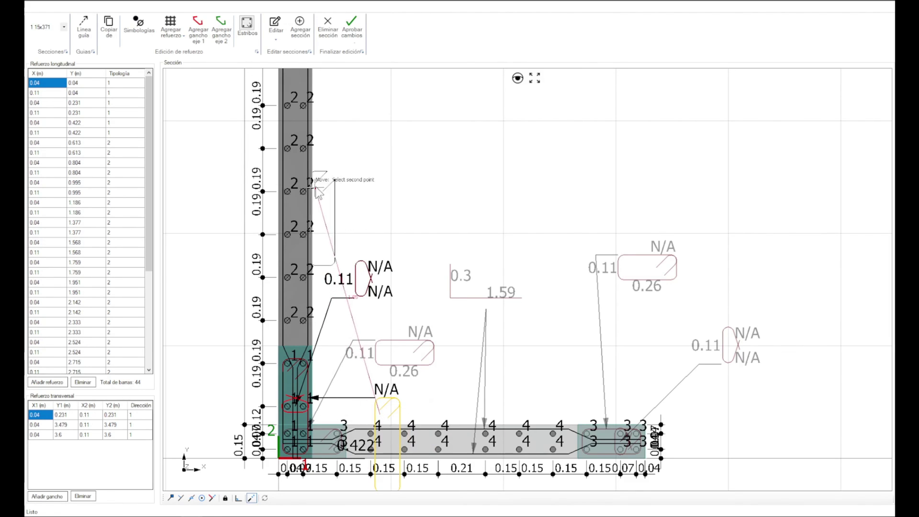
pyautogui.click(354, 163)
# Step: Shift the lower stirrup and hook details together slightly further away from the vertical element
pyautogui.moveTo(355, 163); pyautogui.dragTo(346, 219, button='middle')
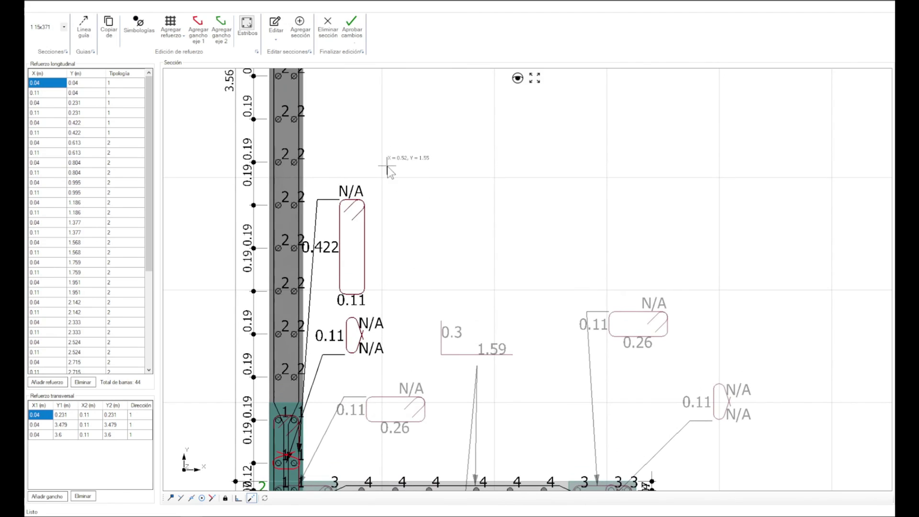
pyautogui.rightClick(388, 273)
pyautogui.click(404, 310)
pyautogui.click(412, 282)
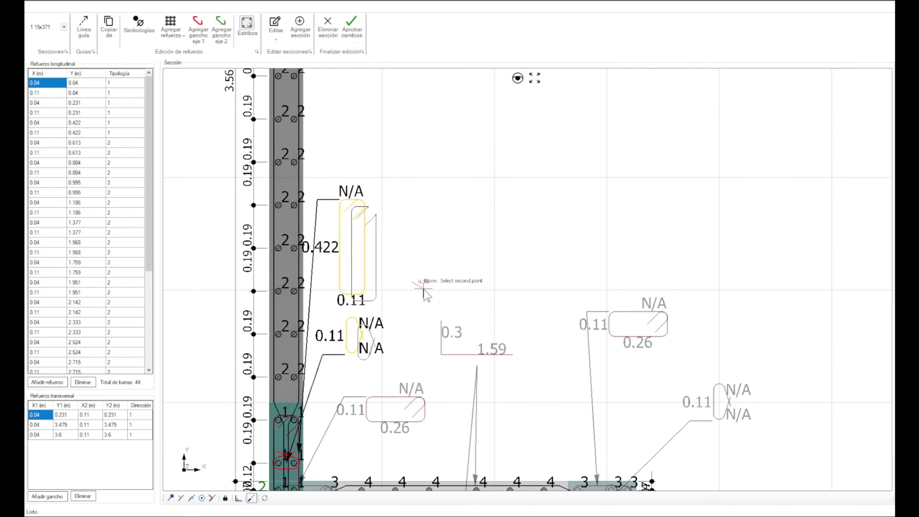
pyautogui.click(439, 294)
# Step: Restore the transverse reinforcement figuration of the vertical element
pyautogui.scroll(-5, 445, 342)
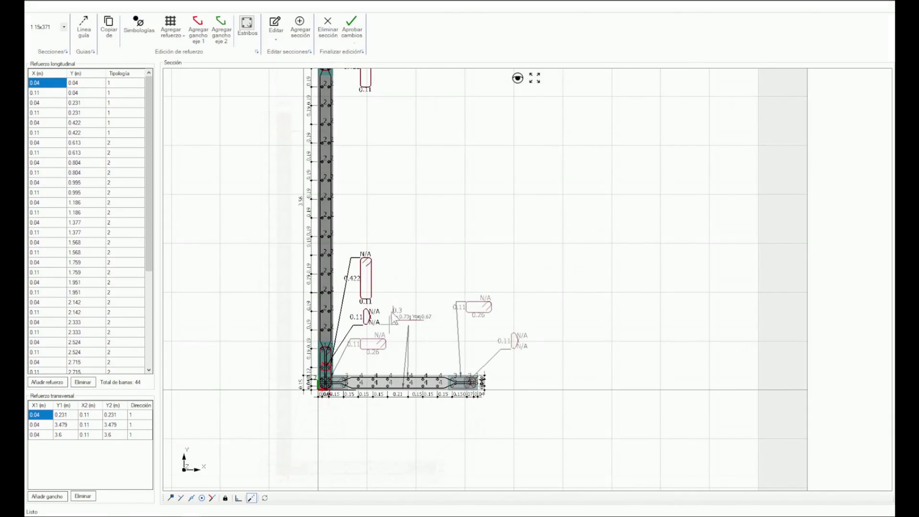
pyautogui.scroll(3, 341, 286)
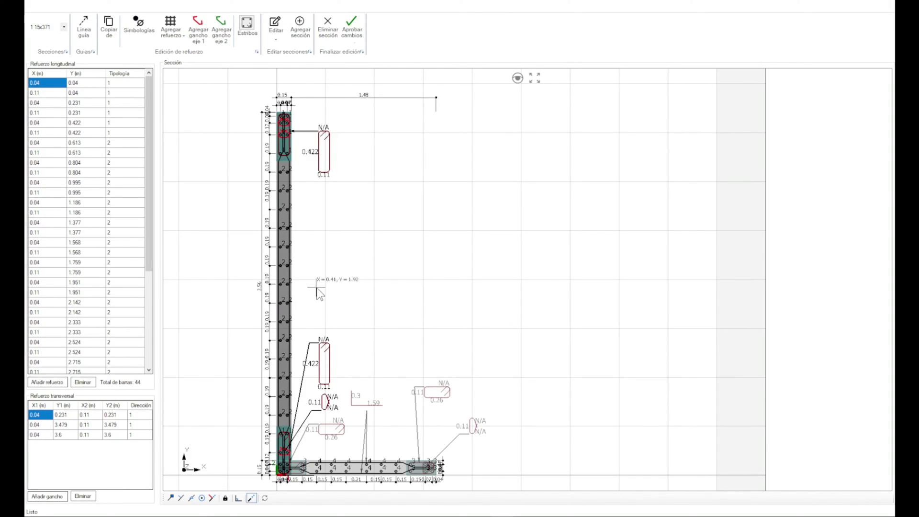
pyautogui.click(282, 31)
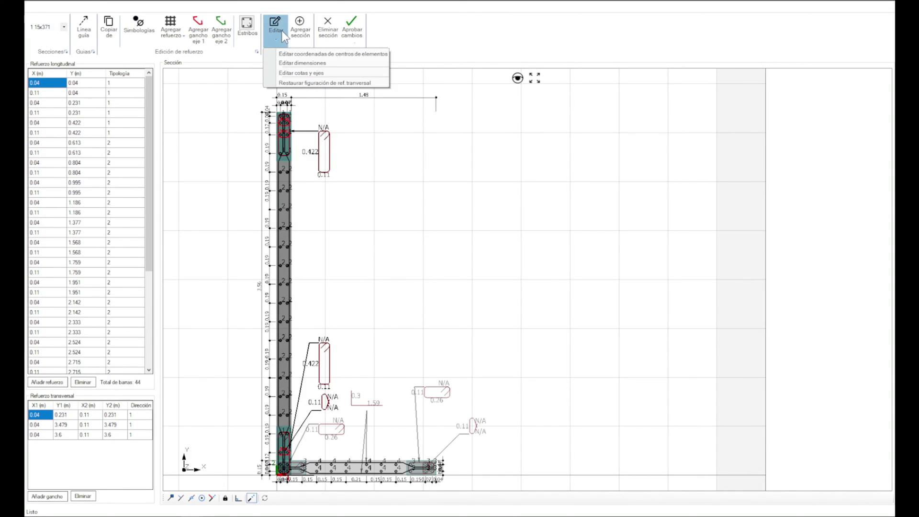
pyautogui.click(296, 82)
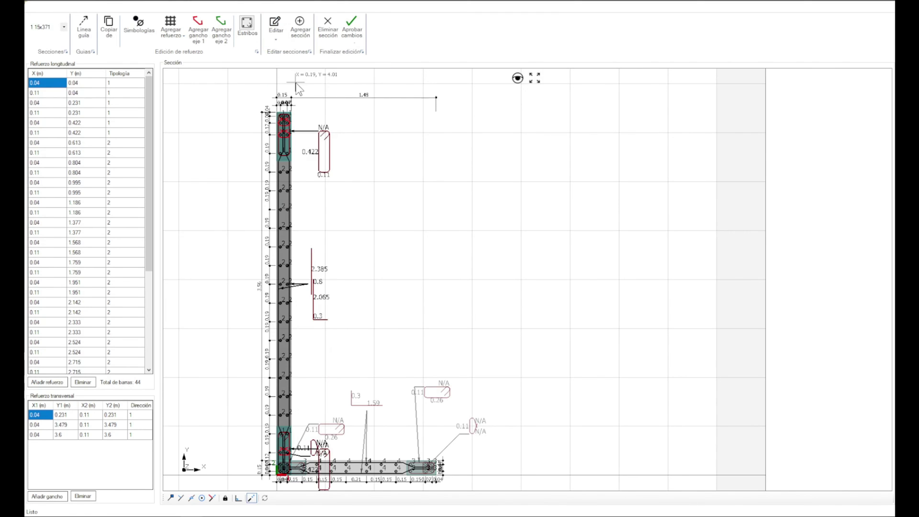
# Step: Move the restored 0.11 hook detail from the corner up alongside the vertical element
pyautogui.scroll(4, 328, 414)
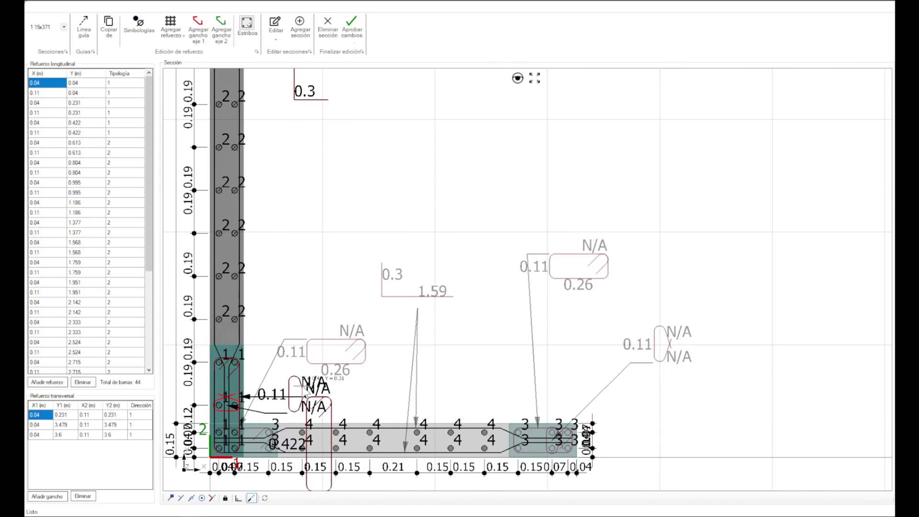
pyautogui.rightClick(293, 390)
pyautogui.click(371, 419)
pyautogui.scroll(-4, 355, 417)
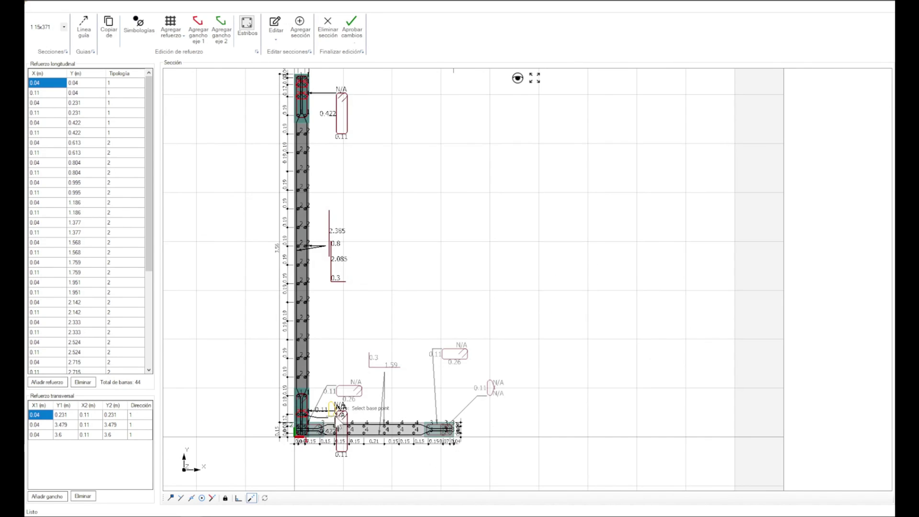
pyautogui.click(340, 412)
pyautogui.click(328, 329)
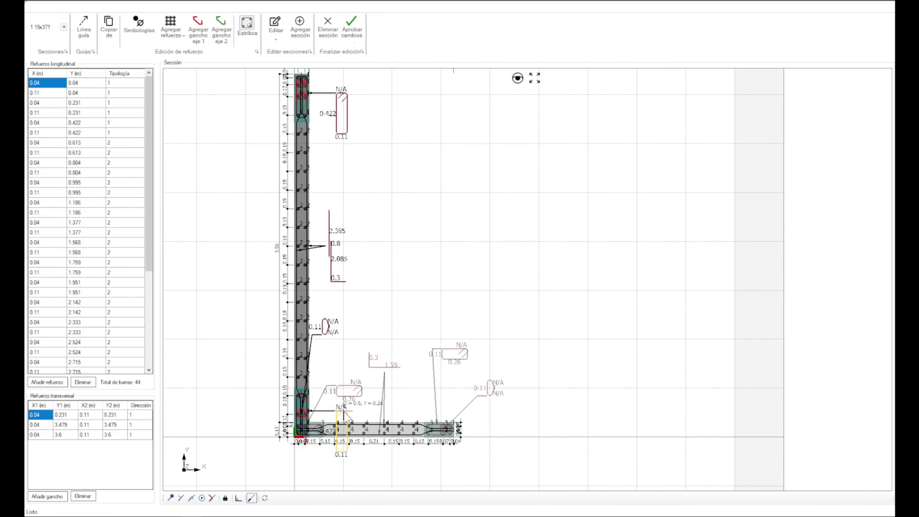
# Step: Move the restored lower 0.422 by 0.11 stirrup detail upward, next to the 0.11 hook detail
pyautogui.rightClick(344, 411)
pyautogui.click(371, 437)
pyautogui.click(343, 410)
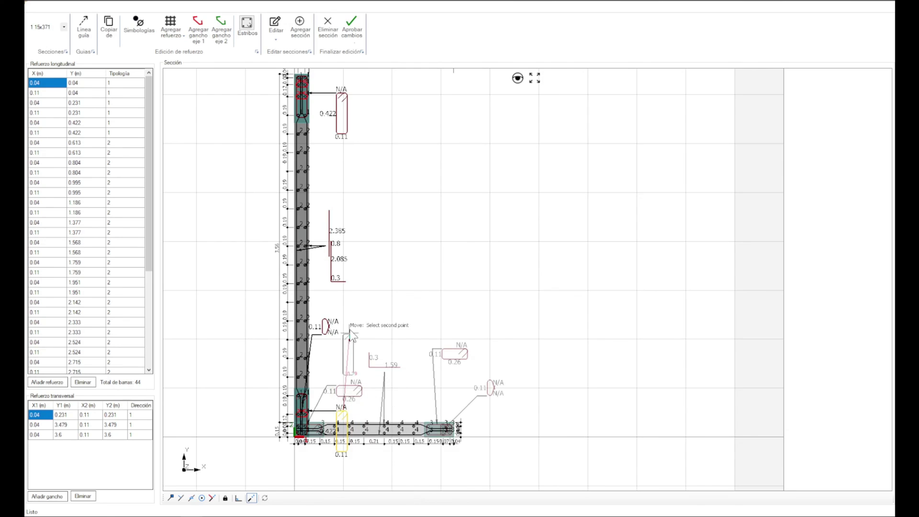
pyautogui.click(357, 297)
pyautogui.scroll(3, 326, 345)
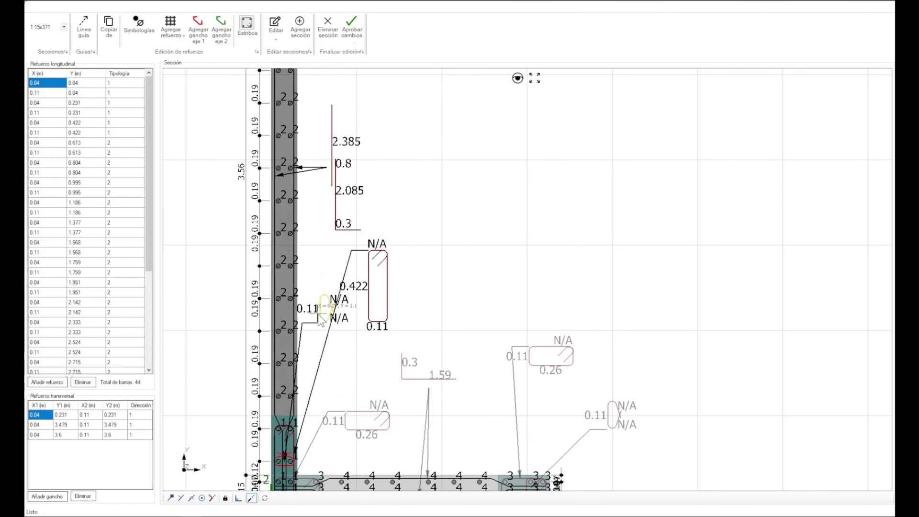
# Step: Shift the lower 0.422 by 0.11 stirrup and 0.11 hook details together further away from the vertical element
pyautogui.rightClick(322, 309)
pyautogui.click(324, 302)
pyautogui.moveTo(434, 274); pyautogui.dragTo(328, 322)
pyautogui.rightClick(332, 263)
pyautogui.click(335, 269)
pyautogui.moveTo(437, 269); pyautogui.dragTo(318, 330)
pyautogui.rightClick(321, 265)
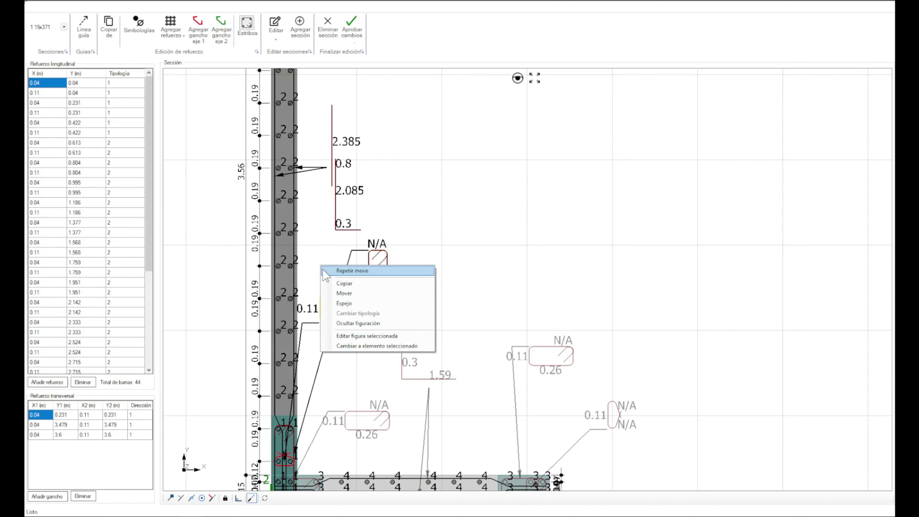
pyautogui.click(324, 271)
pyautogui.moveTo(441, 251); pyautogui.dragTo(311, 338)
pyautogui.rightClick(421, 246)
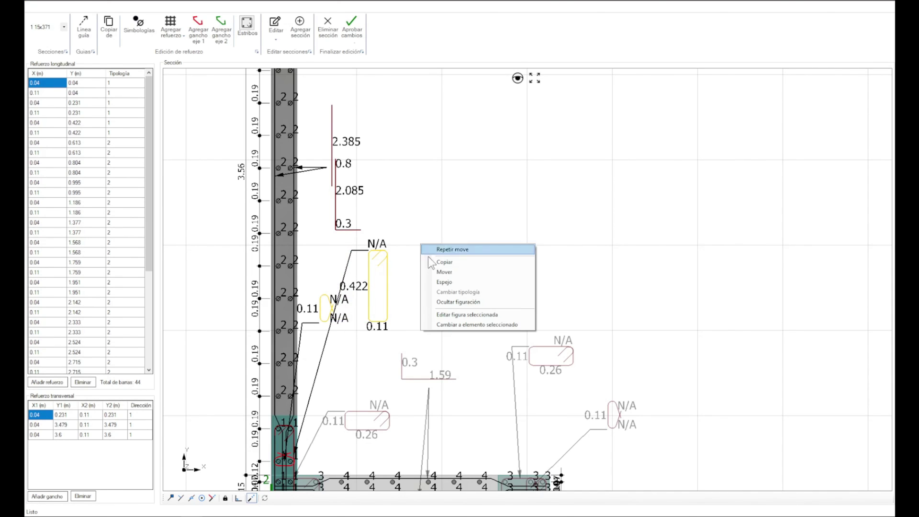
pyautogui.click(431, 249)
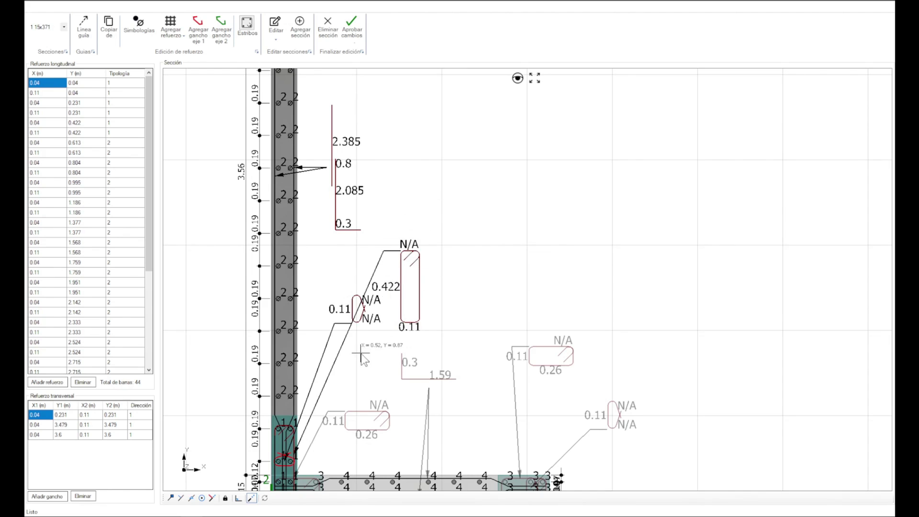
# Step: Move the lower 0.422 by 0.11 stirrup detail about 0.18 m further from the wall, separating it from the hook detail
pyautogui.click(411, 319)
pyautogui.rightClick(448, 279)
pyautogui.click(473, 297)
pyautogui.click(473, 287)
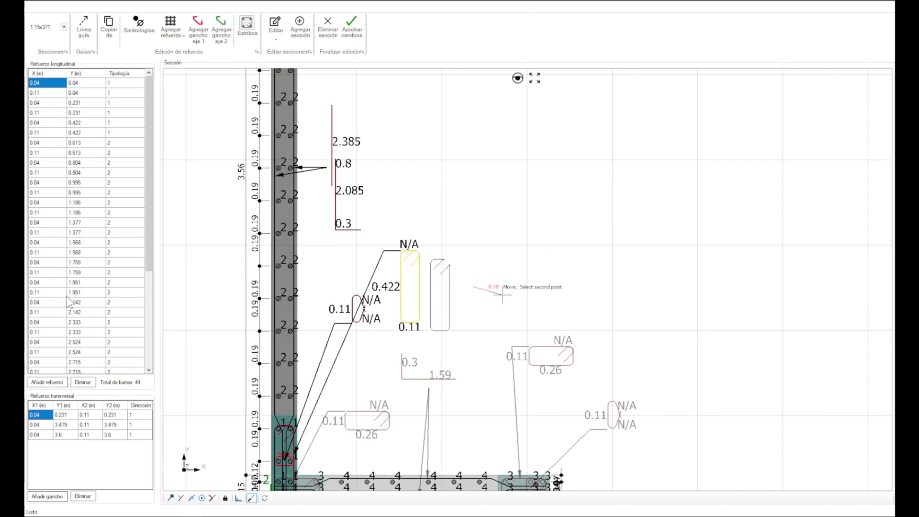
pyautogui.click(503, 295)
# Step: Move the 0.11 hook detail upward and closer to the vertical element
pyautogui.moveTo(446, 235); pyautogui.dragTo(444, 340, button='middle')
pyautogui.moveTo(370, 395); pyautogui.dragTo(315, 423)
pyautogui.rightClick(332, 376)
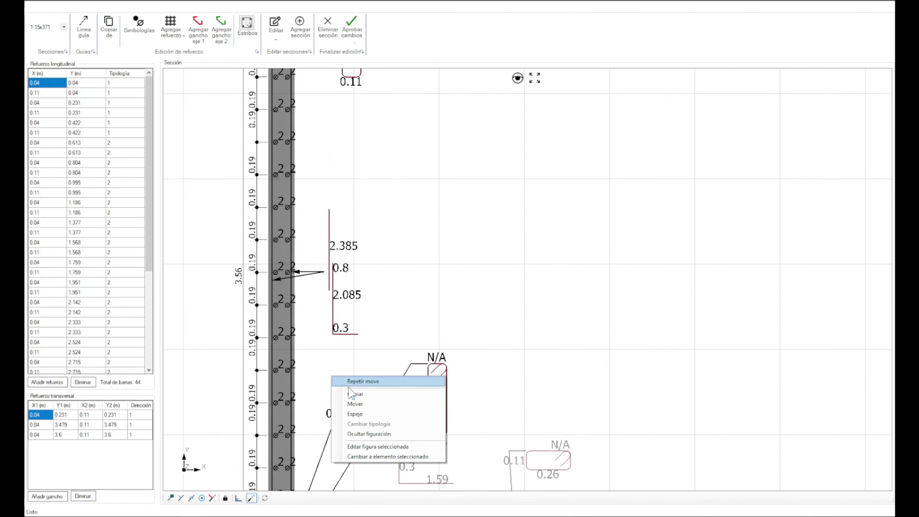
pyautogui.click(363, 404)
pyautogui.click(336, 356)
# Step: Approve the changes to the vertical element's section and acknowledge the notice
pyautogui.scroll(-8, 343, 378)
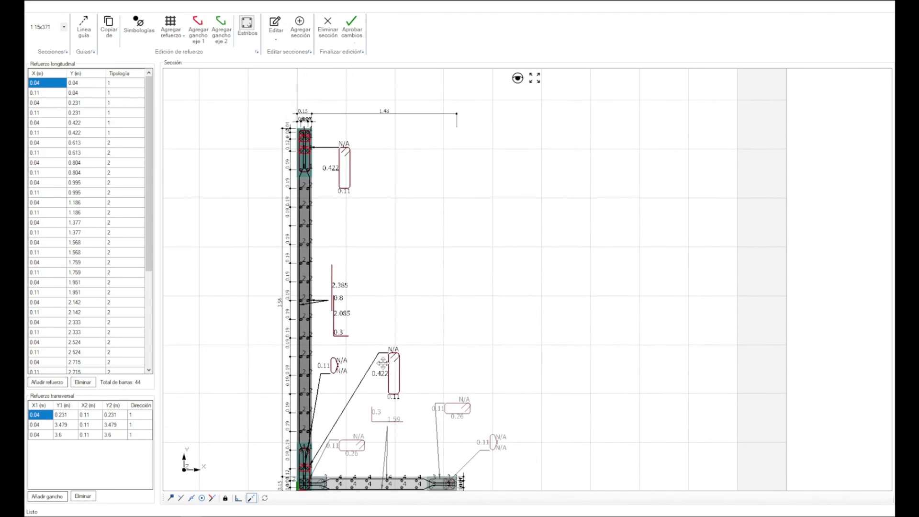
pyautogui.moveTo(344, 381); pyautogui.dragTo(385, 366, button='middle')
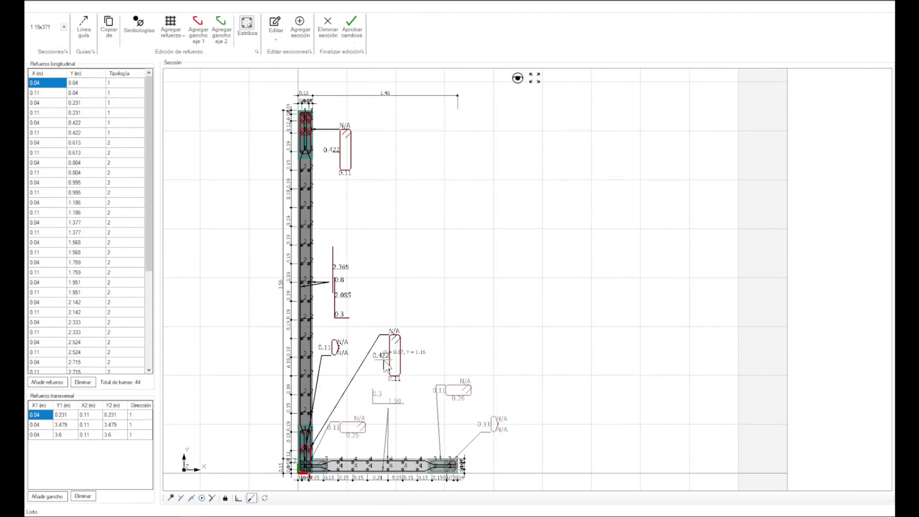
pyautogui.moveTo(385, 241); pyautogui.dragTo(442, 243, button='middle')
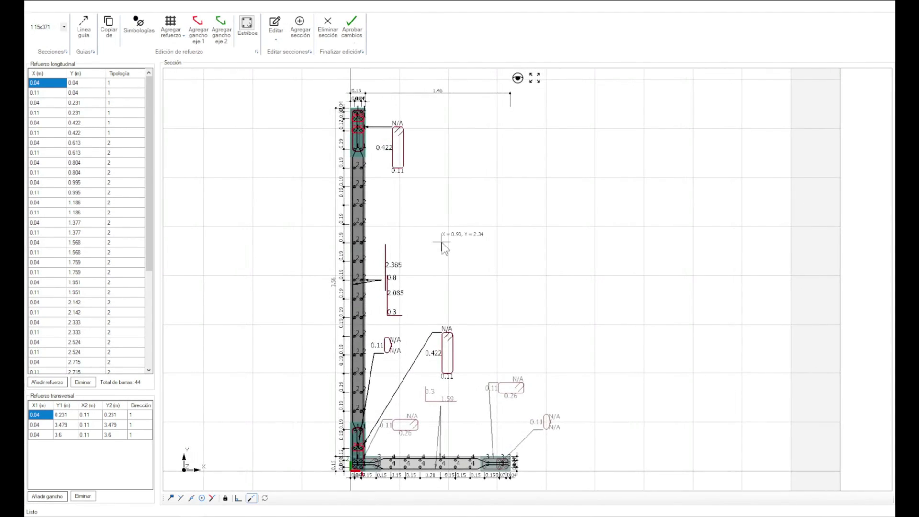
pyautogui.click(352, 28)
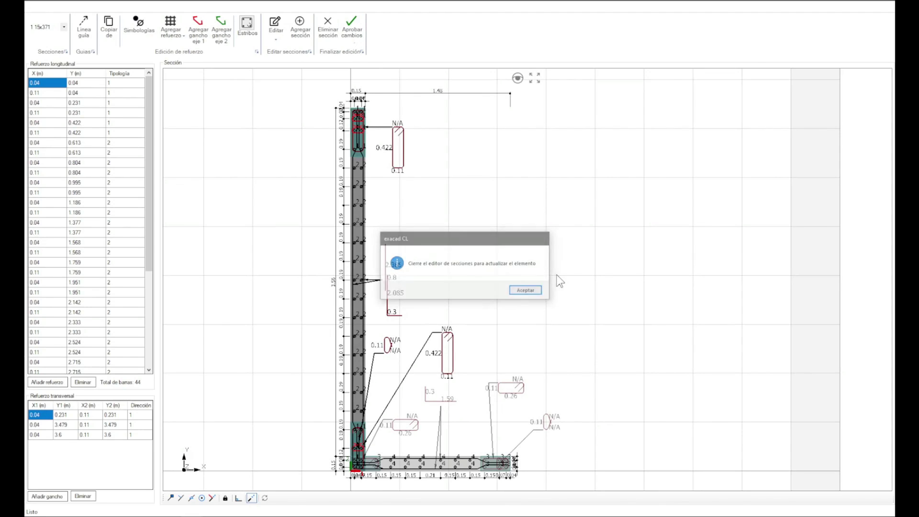
pyautogui.click(525, 289)
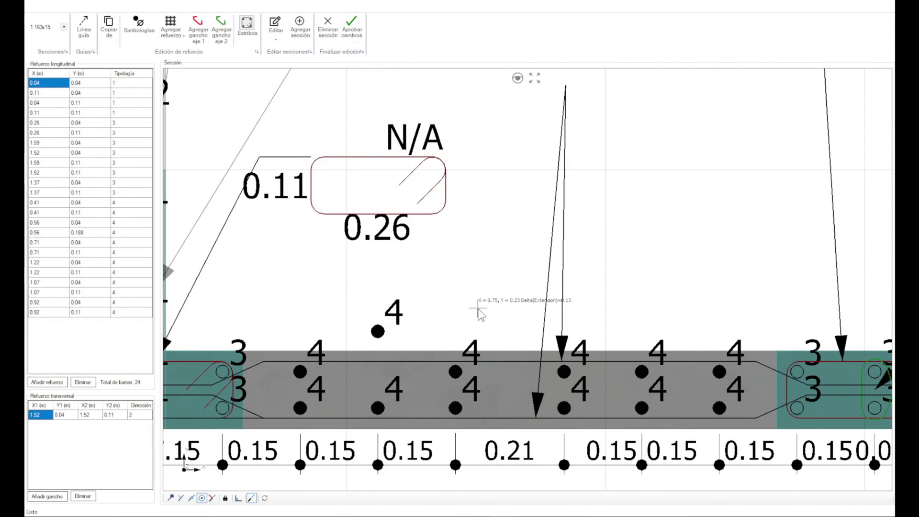
# Step: Move the stray type 4 bar above the horizontal element straight down into the upper bar row, to X 0.56, Y 0.11
pyautogui.moveTo(471, 313); pyautogui.dragTo(506, 296, button='middle')
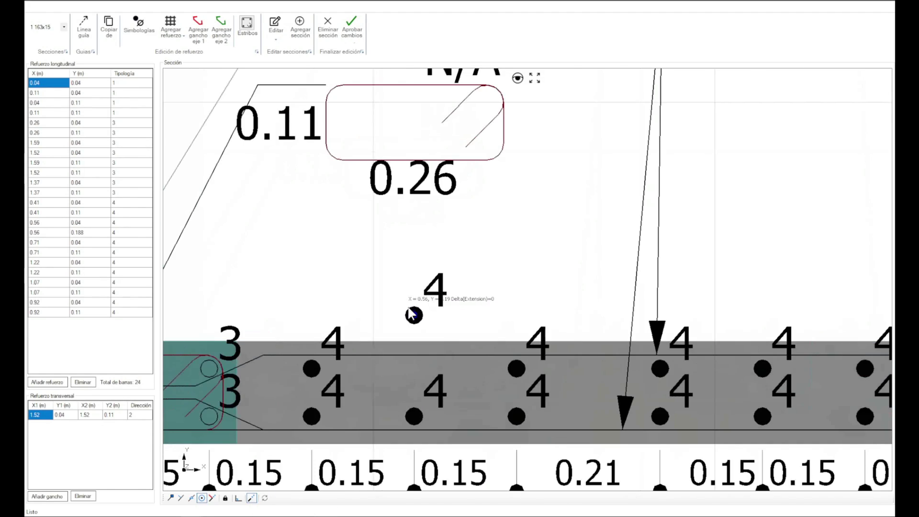
pyautogui.scroll(1, 413, 314)
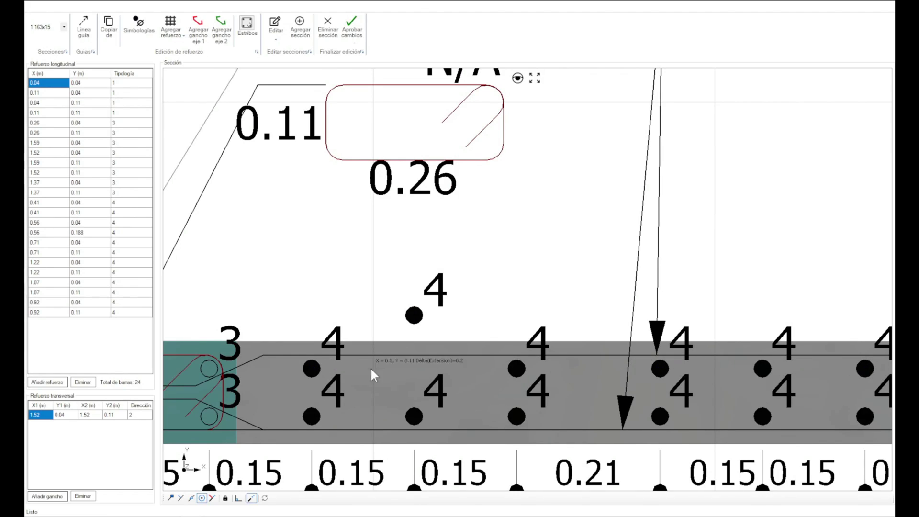
pyautogui.moveTo(445, 365); pyautogui.dragTo(429, 316, button='middle')
pyautogui.scroll(2, 385, 273)
pyautogui.click(424, 312)
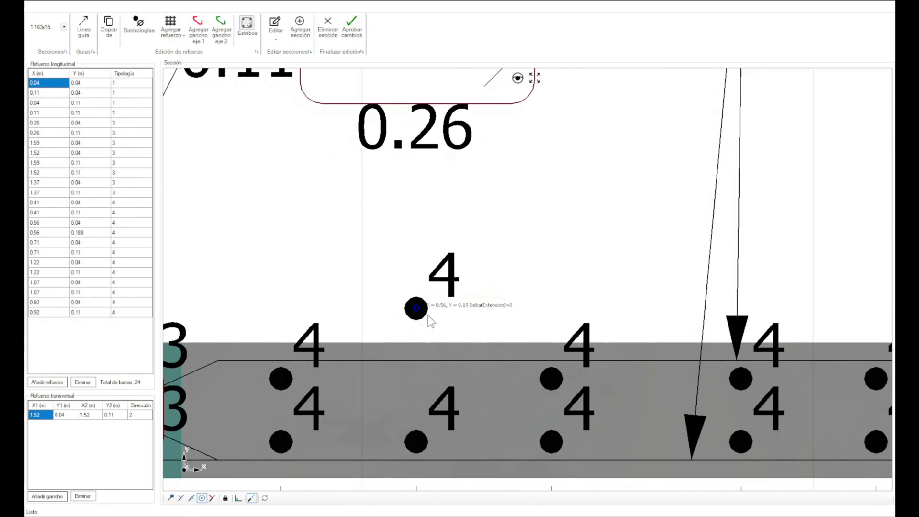
pyautogui.rightClick(368, 266)
pyautogui.click(369, 267)
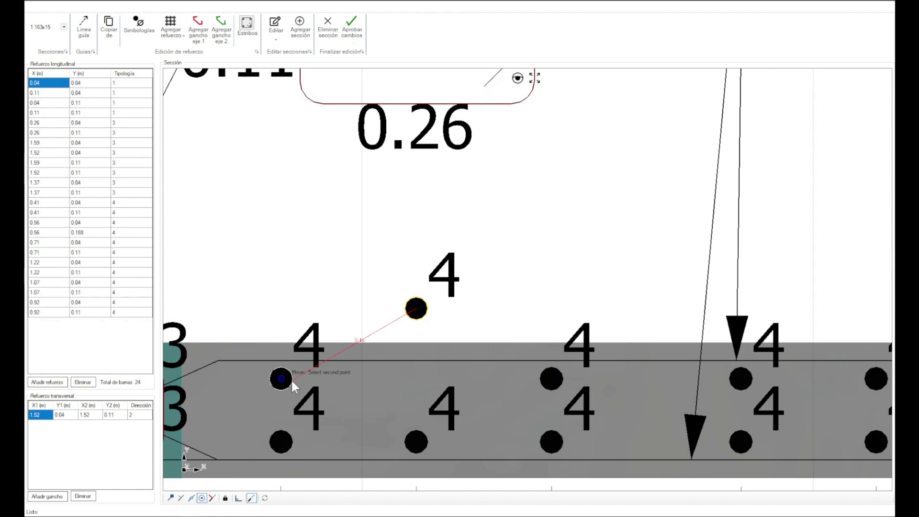
pyautogui.press('shift')
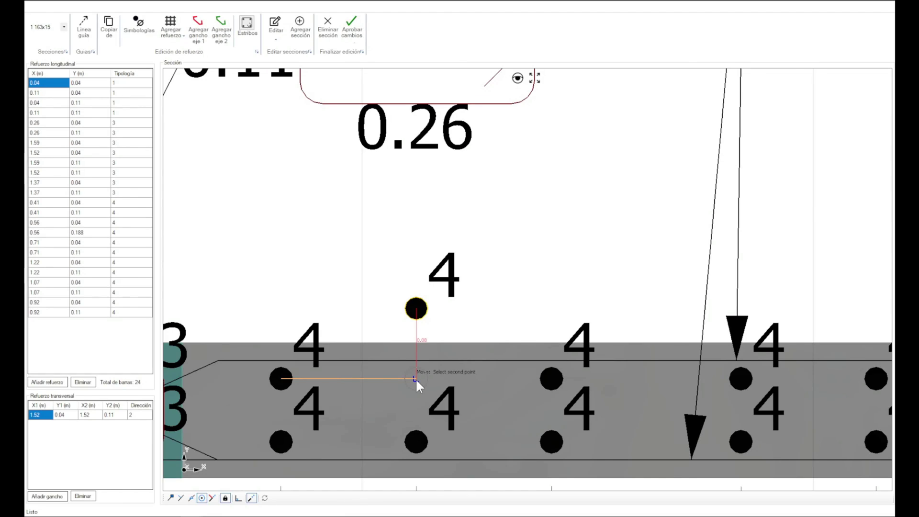
pyautogui.click(416, 379)
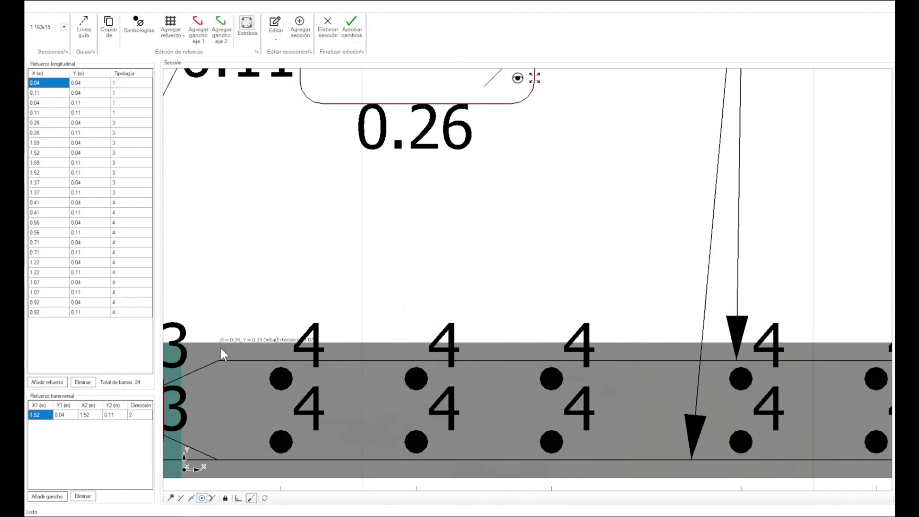
# Step: Check the horizontal element's complete bar layout and approve the changes to its section
pyautogui.scroll(-5, 221, 356)
pyautogui.scroll(1, 341, 366)
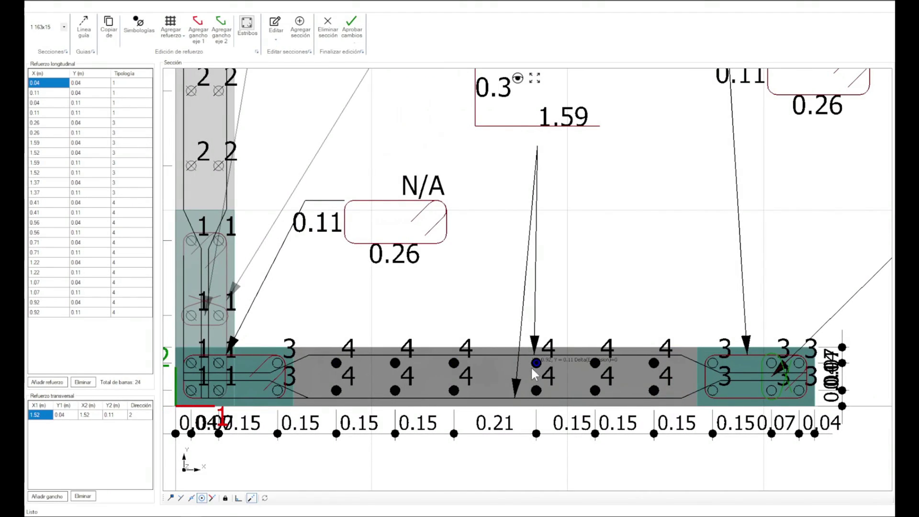
pyautogui.scroll(-3, 478, 440)
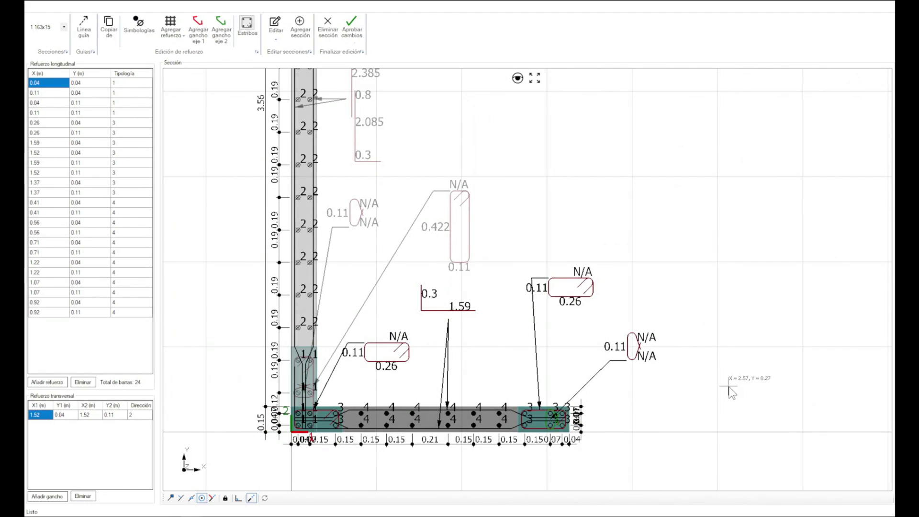
pyautogui.click(352, 32)
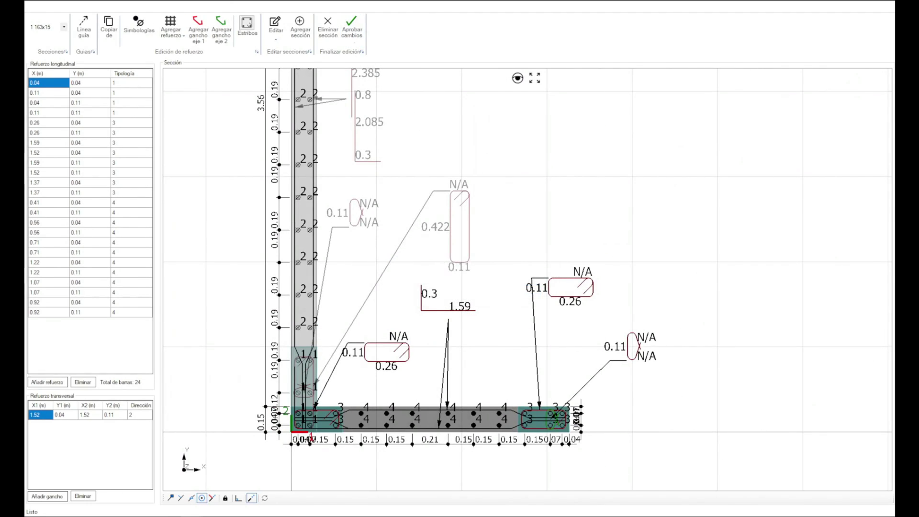